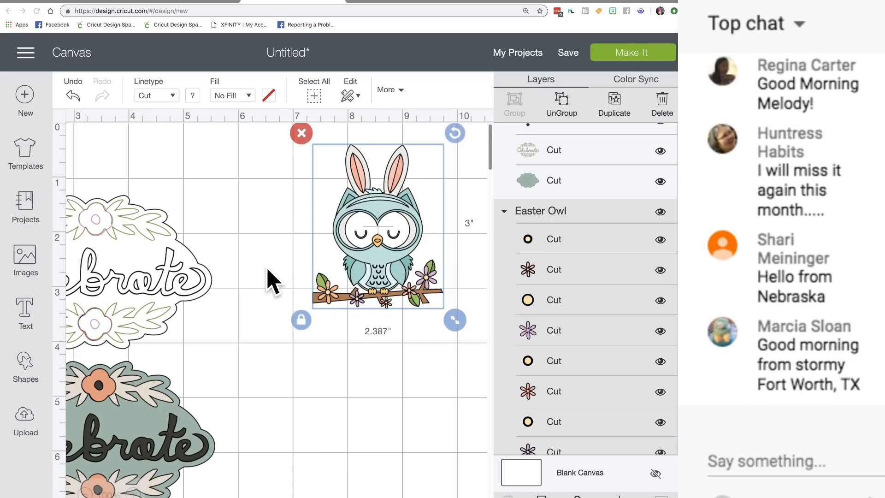
# Step: Browse the featured designs in the image library and return to the canvas
pyautogui.hscroll(-5, 258, 276)
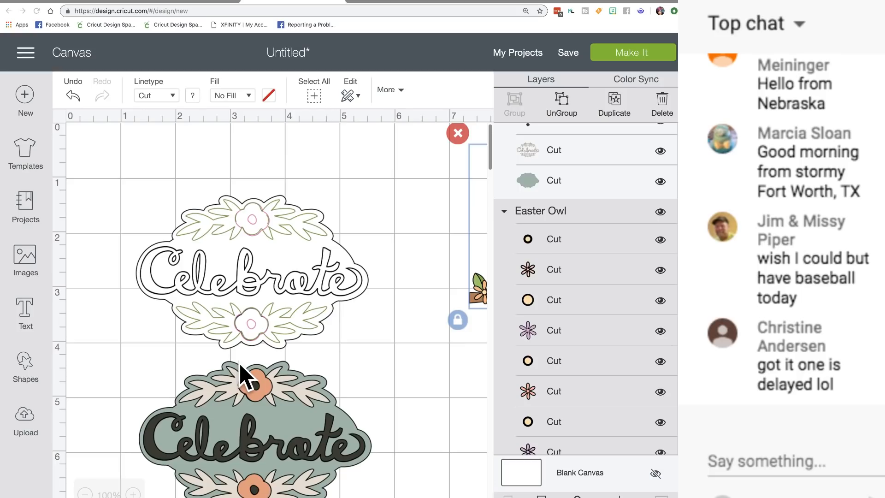
pyautogui.click(25, 257)
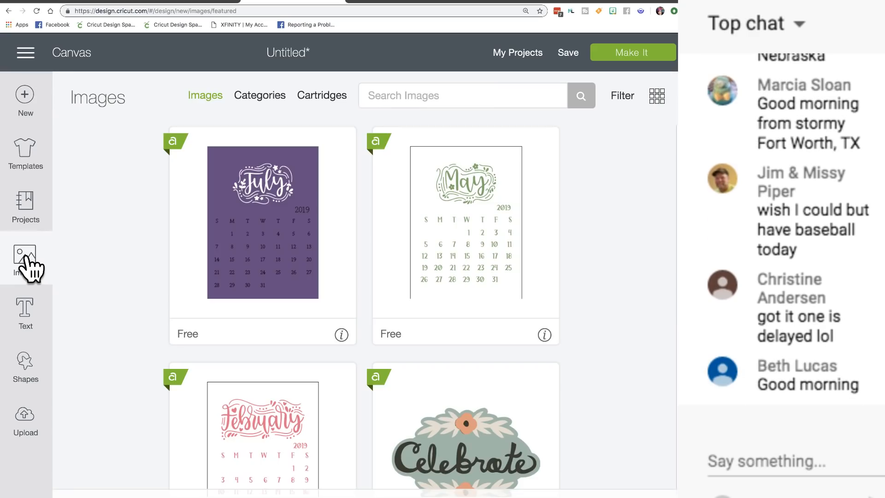
pyautogui.scroll(-6, 265, 261)
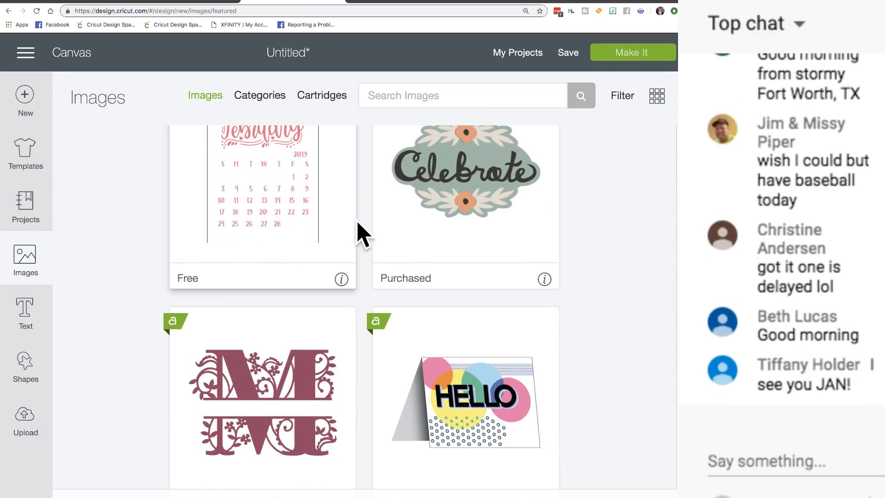
pyautogui.scroll(-7, 361, 251)
pyautogui.scroll(6, 362, 251)
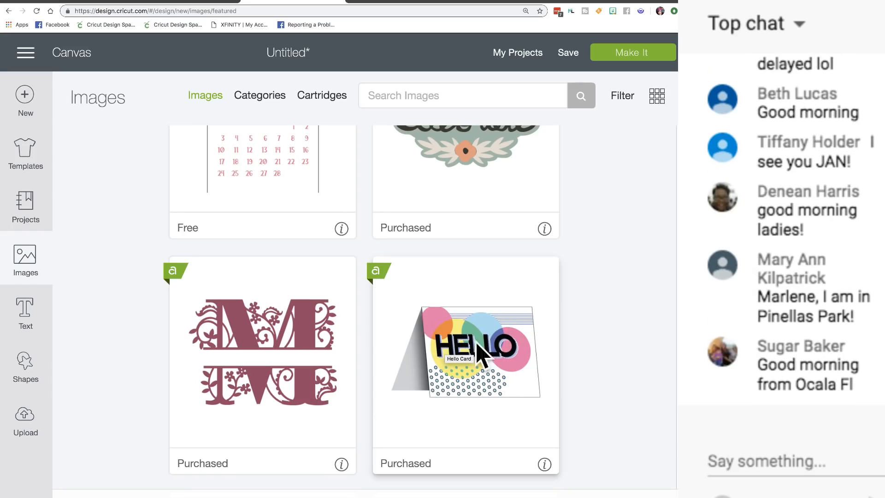
pyautogui.scroll(-4, 404, 380)
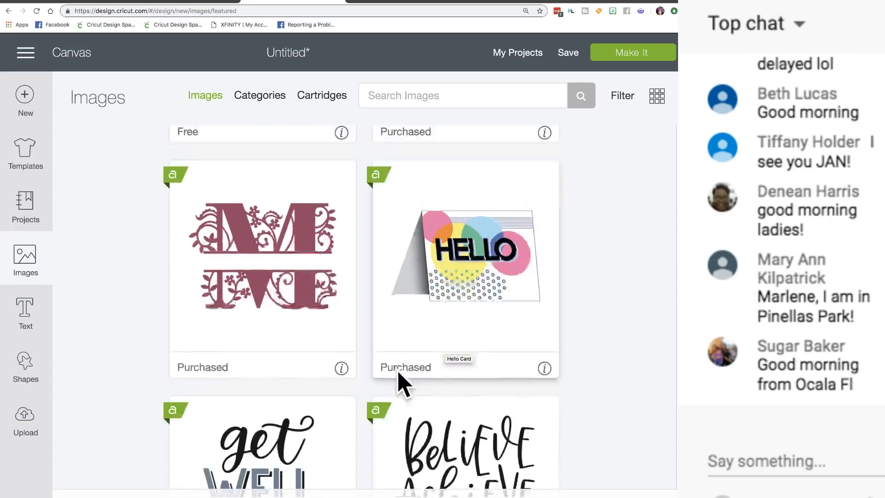
pyautogui.scroll(-8, 346, 405)
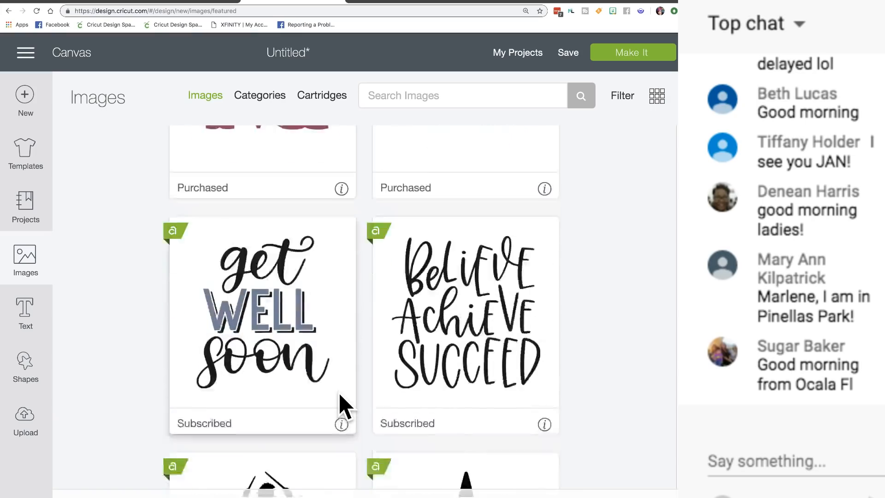
pyautogui.scroll(-20, 346, 405)
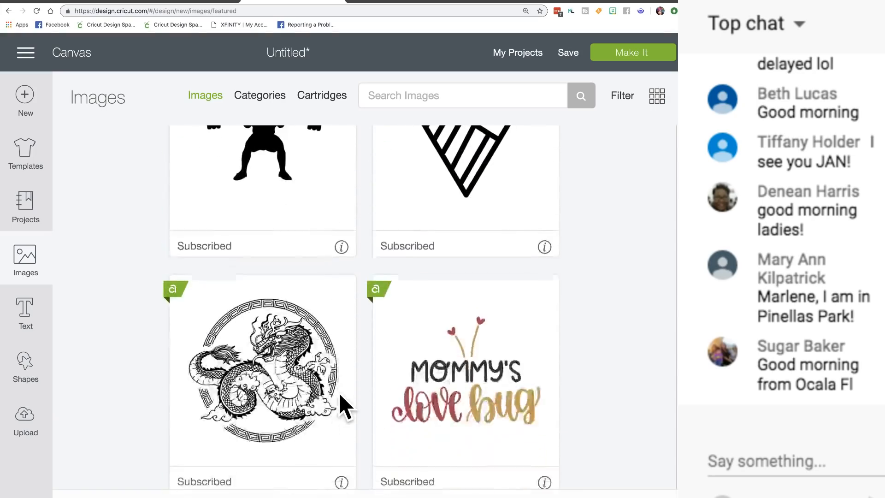
pyautogui.scroll(-13, 344, 406)
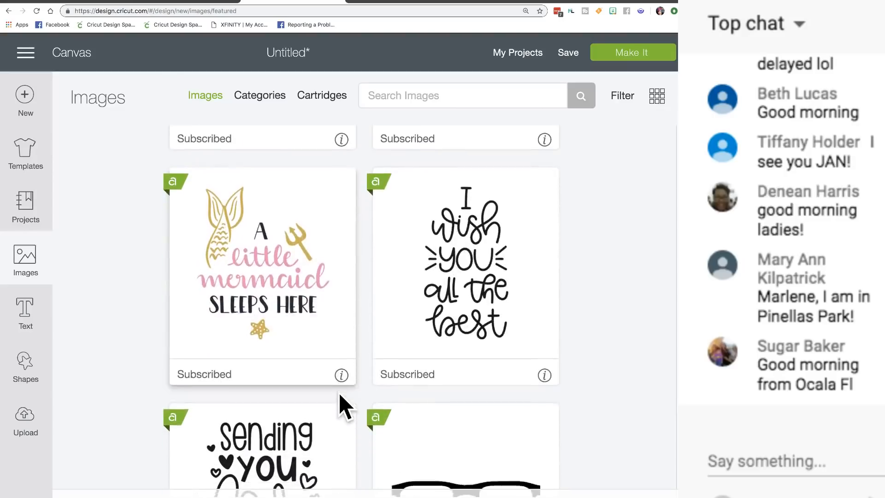
pyautogui.scroll(-12, 345, 406)
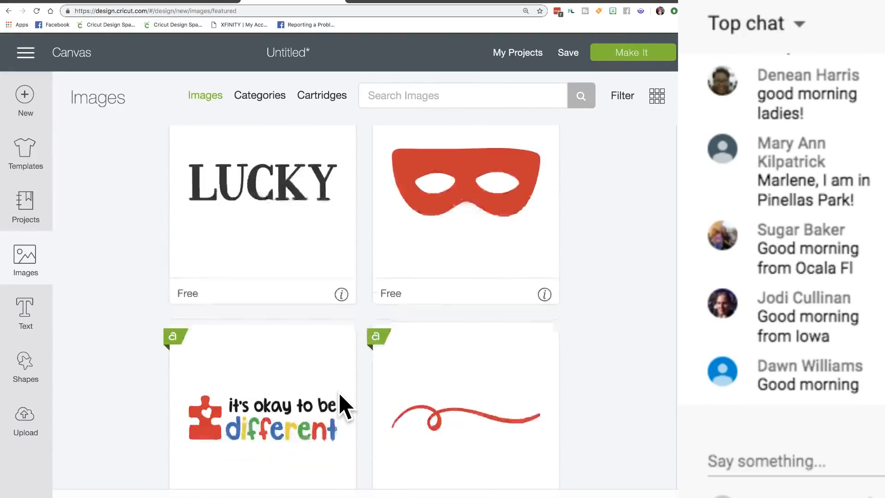
pyautogui.scroll(-16, 345, 406)
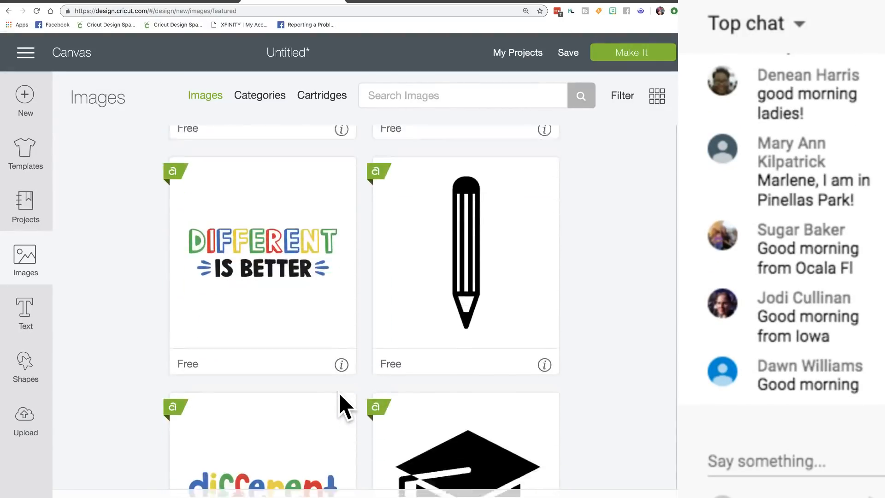
pyautogui.scroll(17, 344, 405)
pyautogui.click(35, 268)
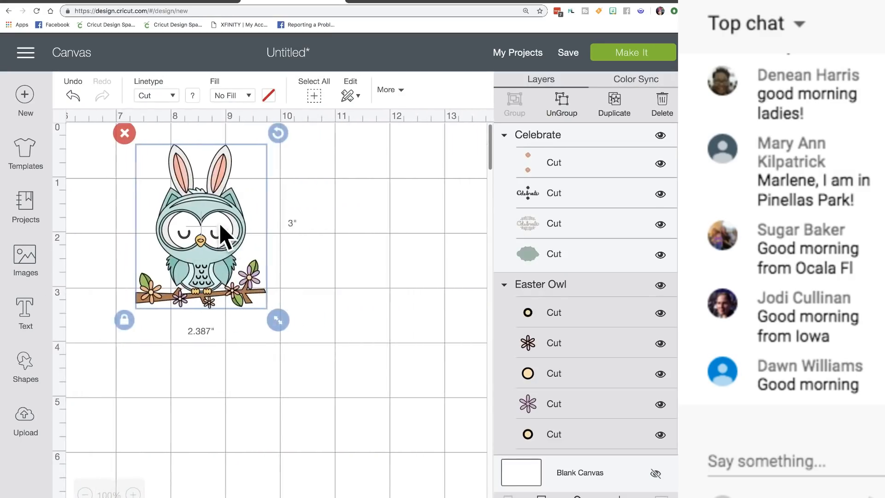
# Step: Move the Easter Owl closer to the Celebrate designs on the canvas
pyautogui.hscroll(-6, 201, 235)
pyautogui.hscroll(3, 351, 233)
pyautogui.hscroll(1, 358, 245)
pyautogui.moveTo(340, 217); pyautogui.dragTo(305, 235)
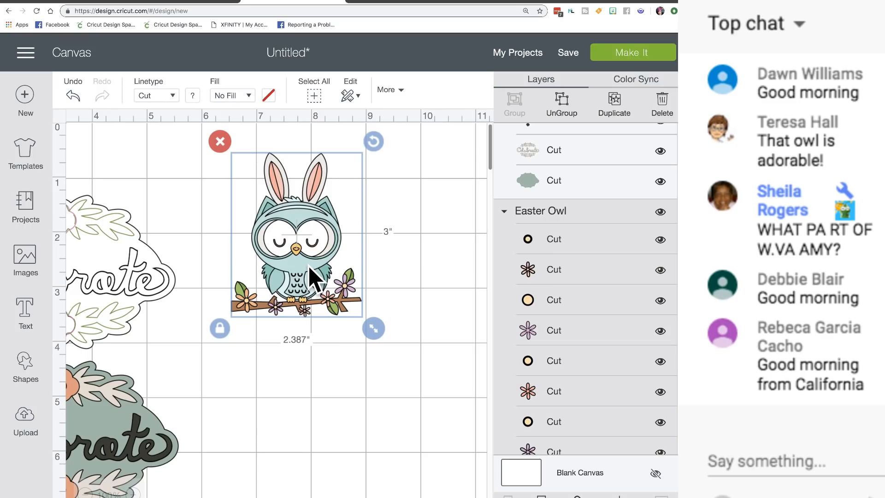
pyautogui.moveTo(302, 257); pyautogui.dragTo(286, 254)
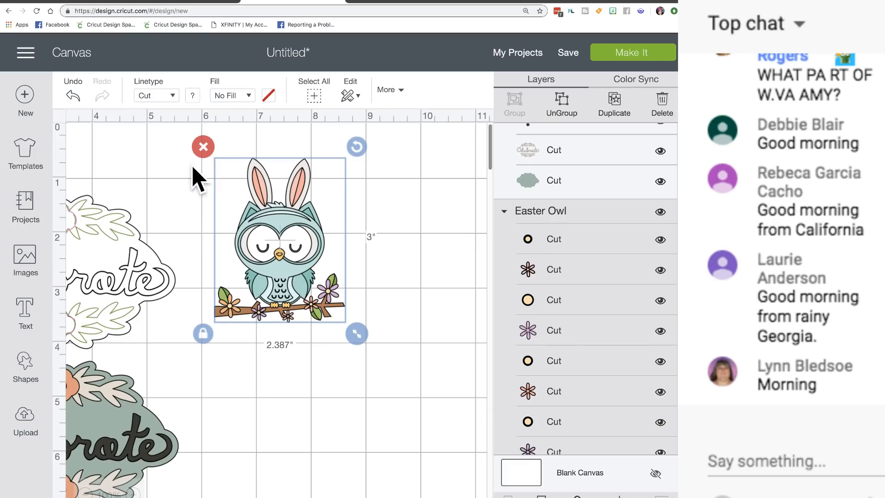
pyautogui.moveTo(286, 233)
pyautogui.mouseDown()
pyautogui.moveTo(271, 240)
pyautogui.moveTo(298, 240)
pyautogui.mouseUp()
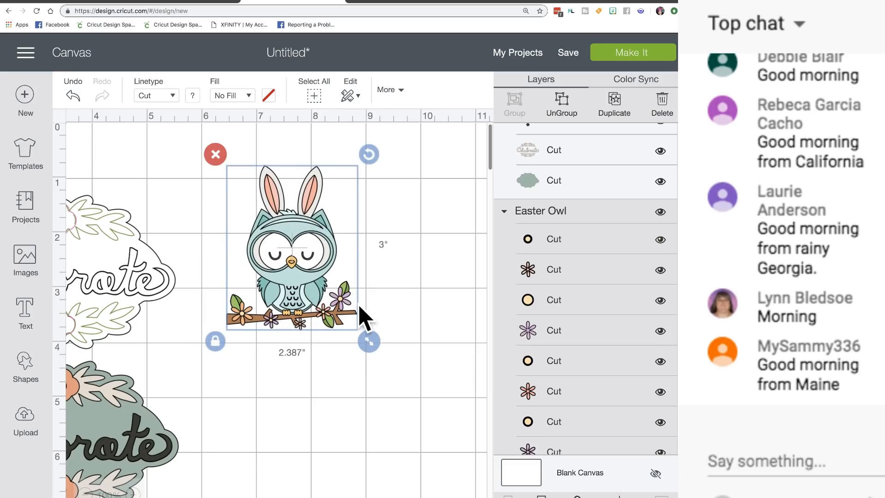
# Step: Enlarge the owl proportionally to about 4.56 × 5.74 in and shrink it back to about 2.82 × 3.54 in
pyautogui.moveTo(369, 343); pyautogui.dragTo(446, 496)
pyautogui.hscroll(1, 419, 448)
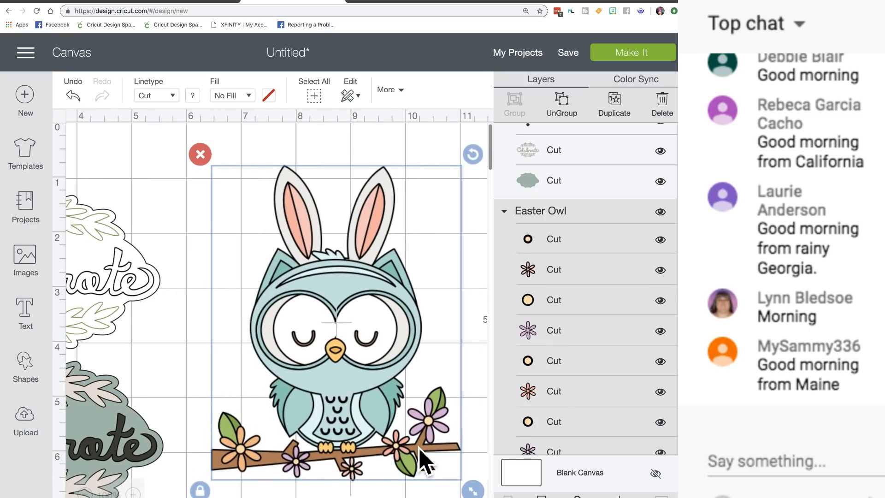
pyautogui.hscroll(3, 369, 391)
pyautogui.moveTo(367, 392); pyautogui.dragTo(324, 364)
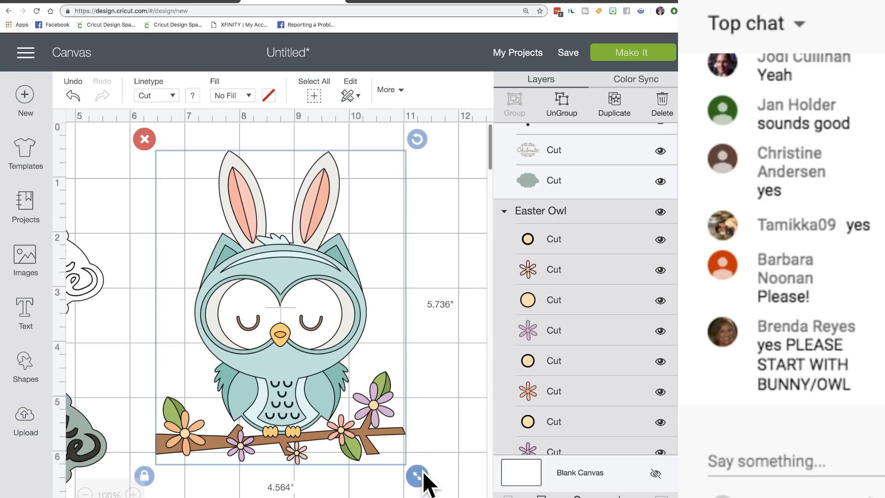
pyautogui.moveTo(421, 471); pyautogui.dragTo(312, 369)
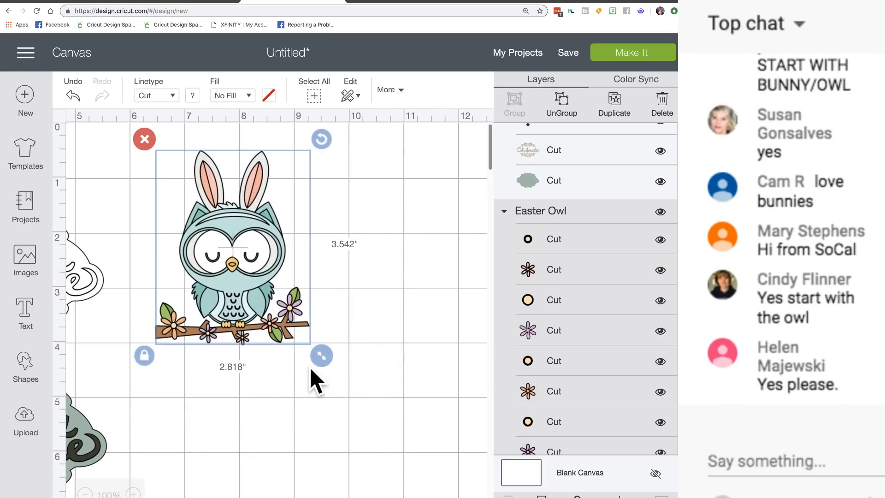
# Step: Unlock the owl's proportions, stretch it to about 4.32 × 4.15 in, and undo the distortion
pyautogui.click(144, 356)
pyautogui.moveTo(326, 359); pyautogui.dragTo(408, 392)
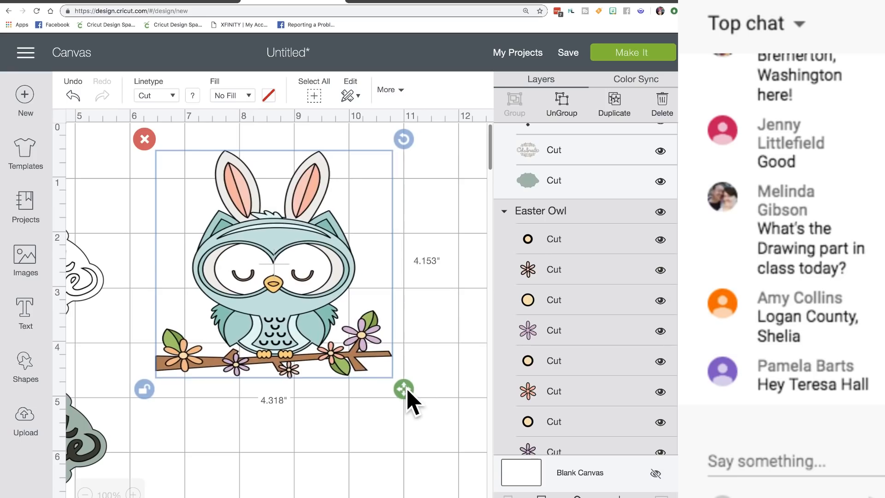
pyautogui.click(73, 97)
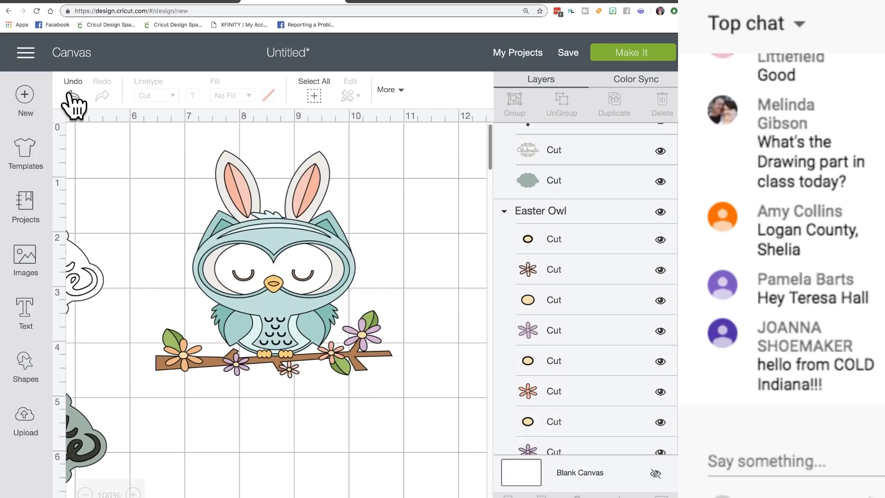
pyautogui.click(73, 95)
pyautogui.click(72, 95)
# Step: Enlarge the owl proportionally to about 3.33 × 4.18 in and shift it slightly to the right
pyautogui.click(226, 259)
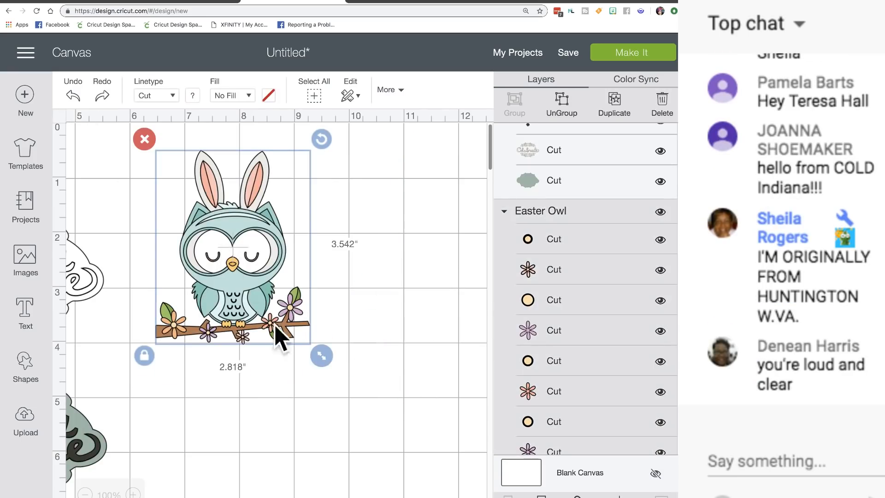
pyautogui.moveTo(325, 358); pyautogui.dragTo(342, 403)
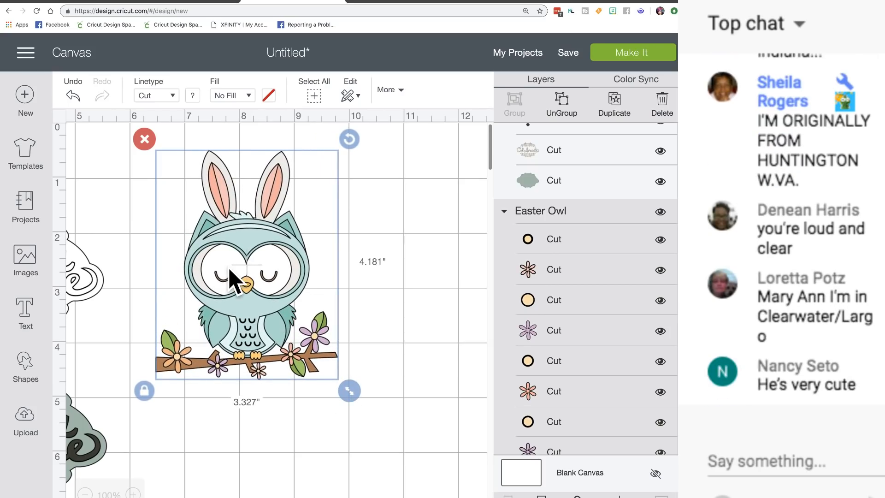
pyautogui.moveTo(229, 268); pyautogui.dragTo(237, 267)
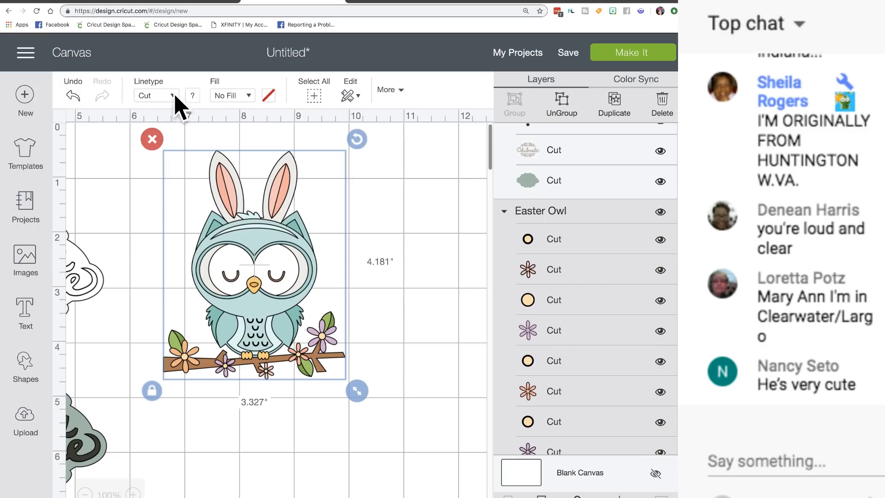
pyautogui.moveTo(243, 230)
pyautogui.mouseDown()
pyautogui.moveTo(242, 243)
pyautogui.moveTo(245, 231)
pyautogui.mouseUp()
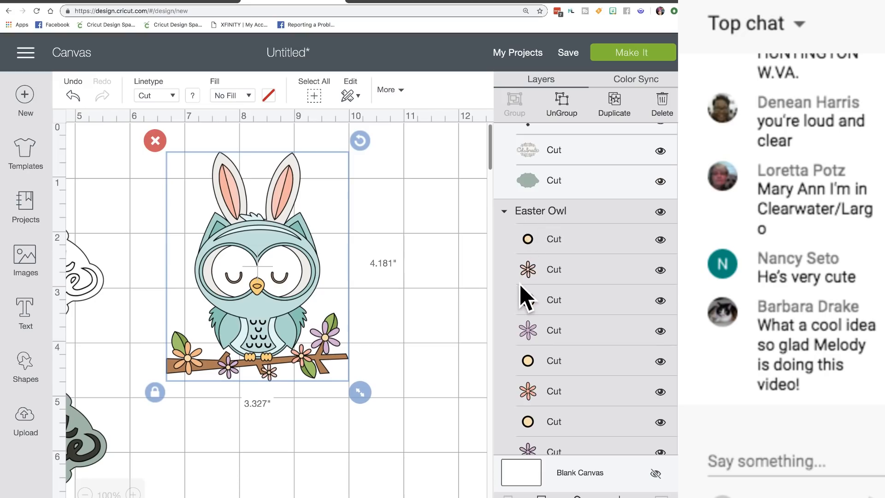
# Step: Open the cartridge that the Easter Owl image comes from, starting from one of the owl's layers
pyautogui.scroll(-5, 524, 293)
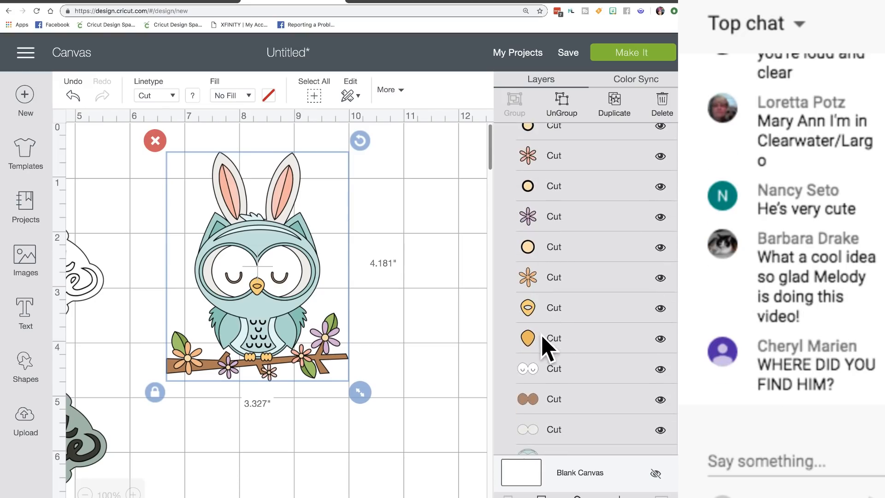
pyautogui.scroll(-3, 544, 345)
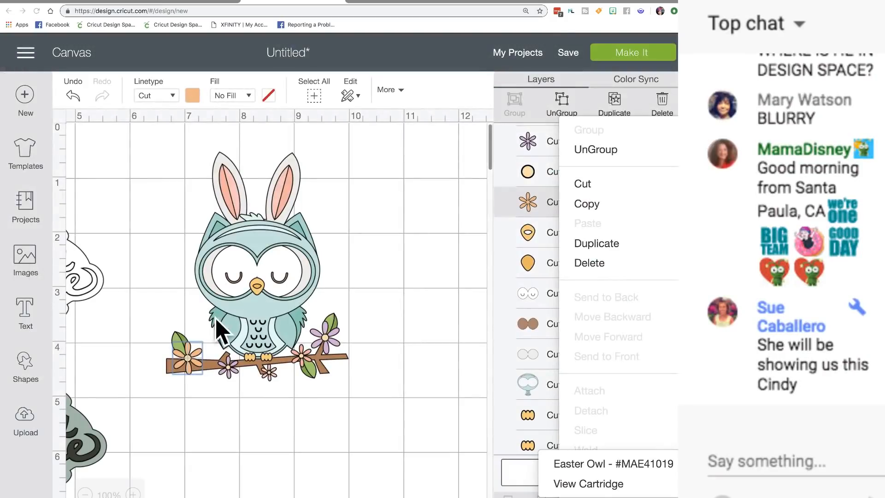
pyautogui.click(373, 271)
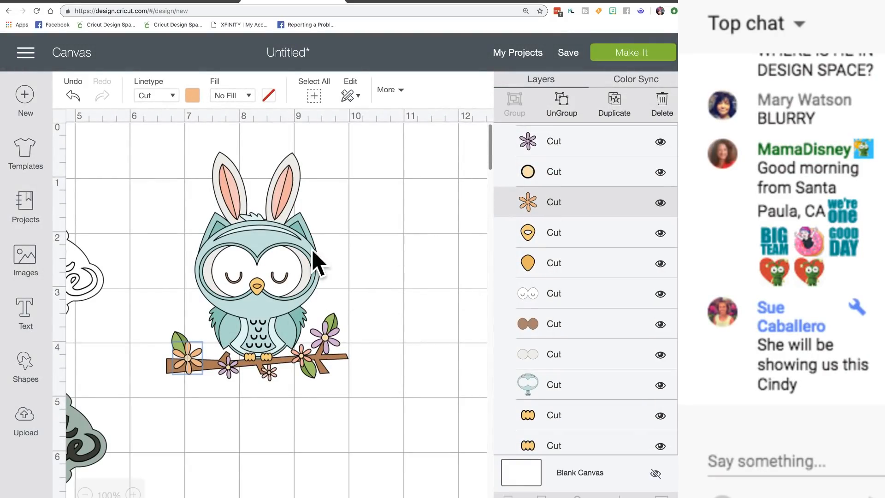
pyautogui.click(323, 263)
pyautogui.rightClick(597, 238)
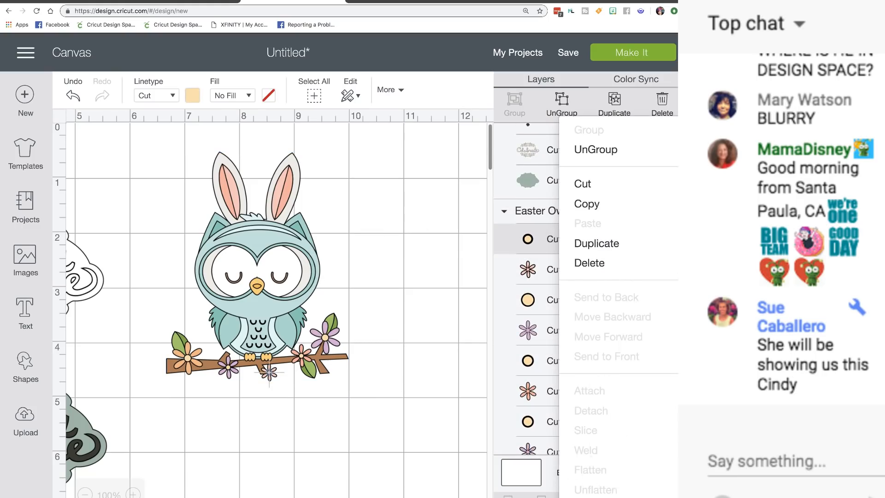
pyautogui.moveTo(583, 495)
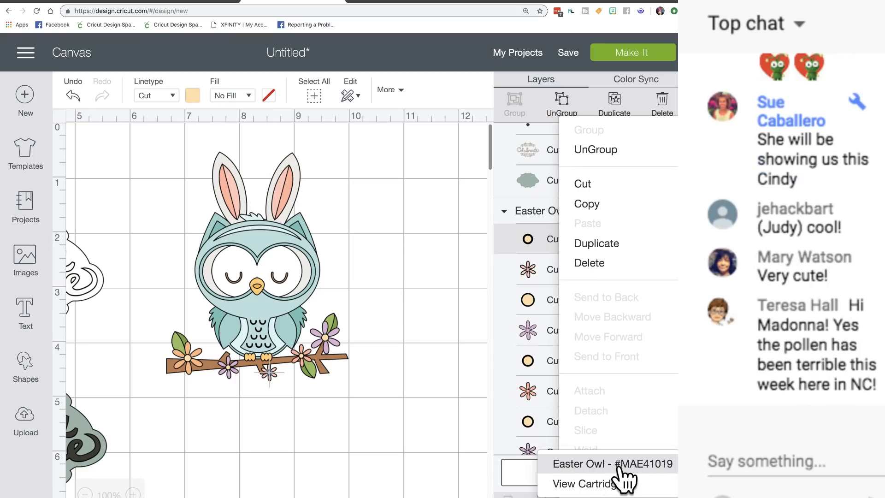
pyautogui.click(567, 484)
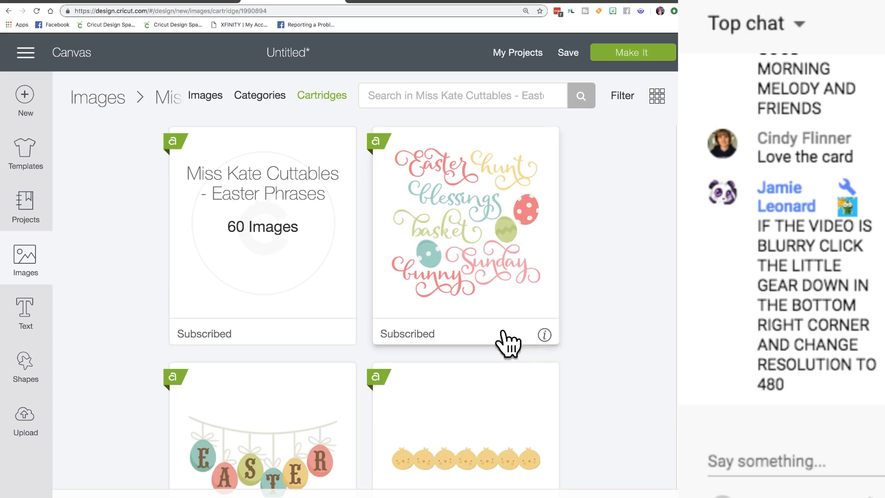
# Step: Look through the Miss Kate Cuttables - Easter Phrases cartridge for the Easter Owl image
pyautogui.scroll(-14, 412, 302)
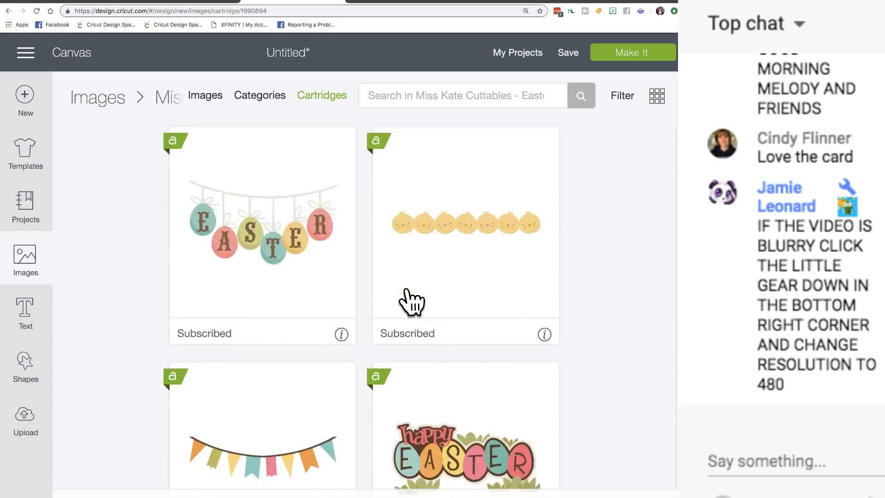
pyautogui.scroll(-15, 411, 302)
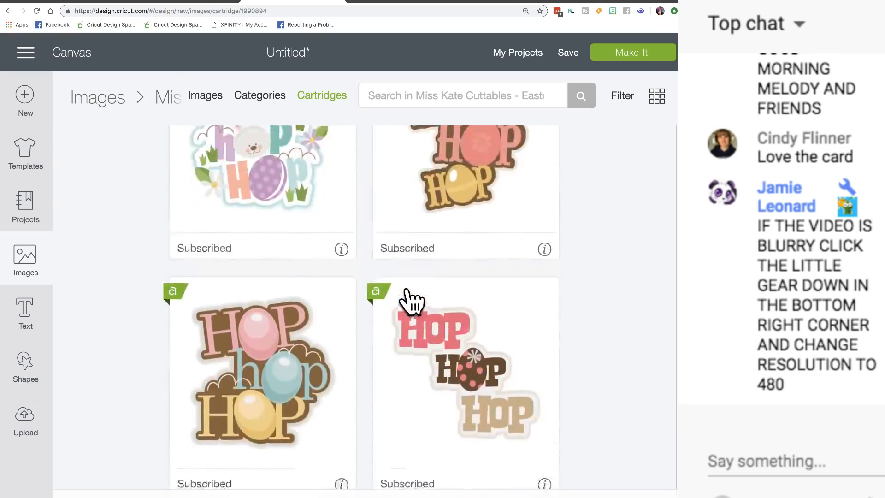
pyautogui.scroll(-15, 412, 302)
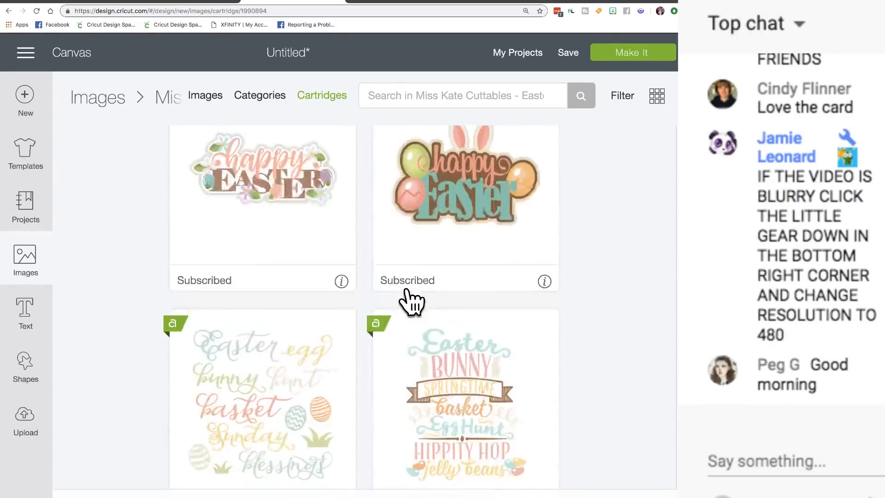
pyautogui.scroll(-15, 411, 302)
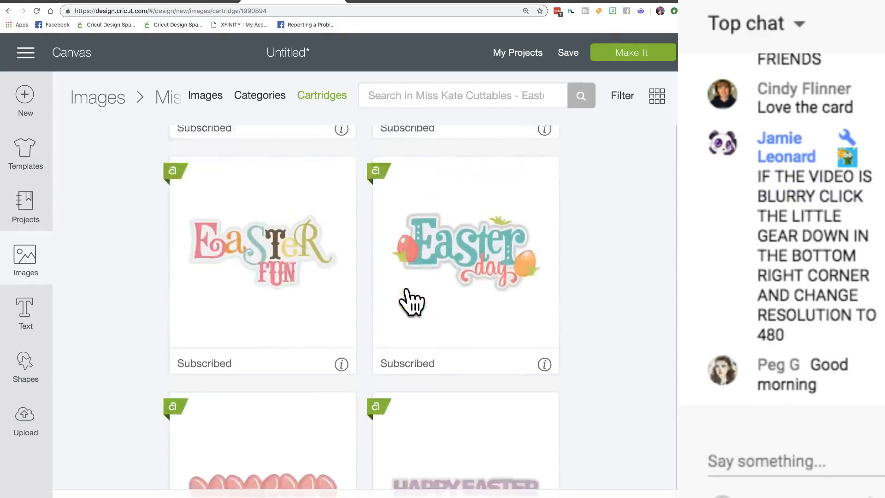
pyautogui.scroll(-15, 411, 302)
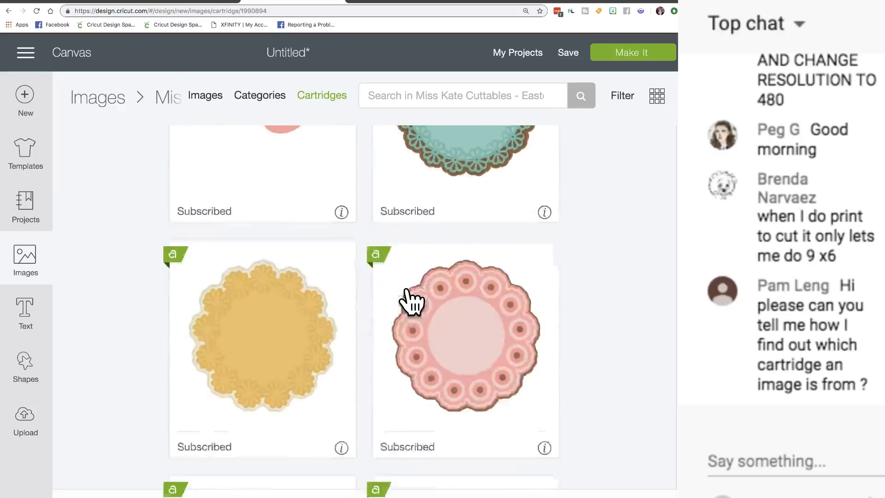
pyautogui.scroll(3, 412, 302)
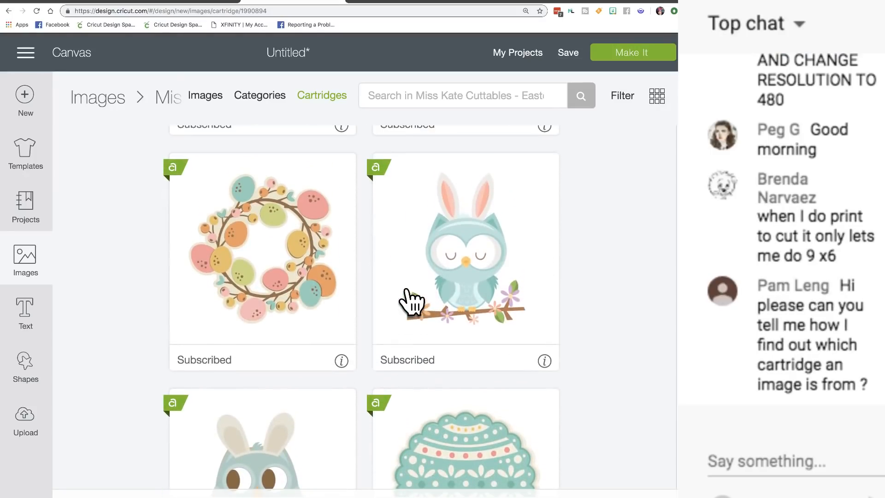
# Step: Examine the sleeping Easter Owl and its neighbouring images in the cartridge, and return to the canvas
pyautogui.scroll(-4, 461, 323)
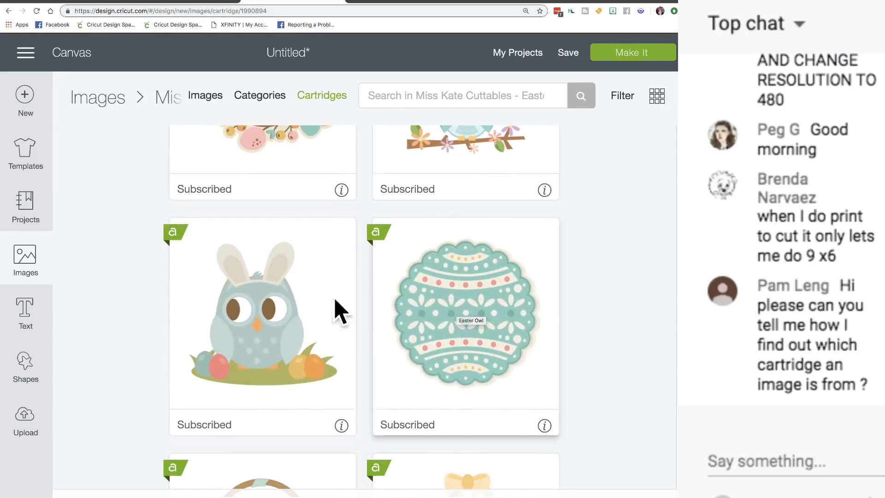
pyautogui.scroll(5, 427, 292)
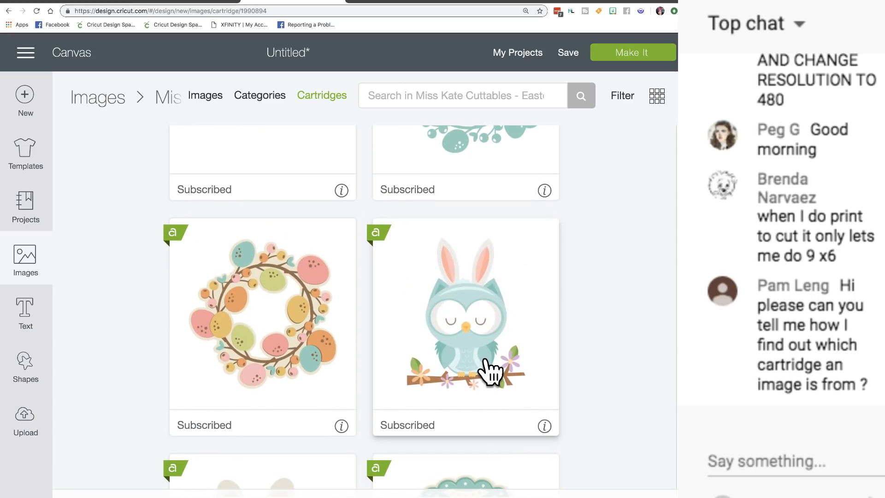
pyautogui.scroll(-5, 489, 370)
pyautogui.scroll(5, 489, 370)
pyautogui.scroll(2, 489, 370)
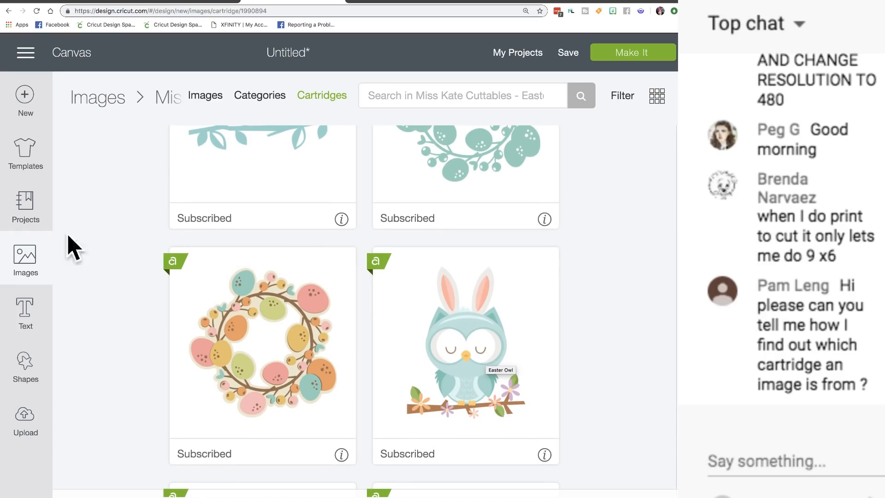
pyautogui.click(26, 265)
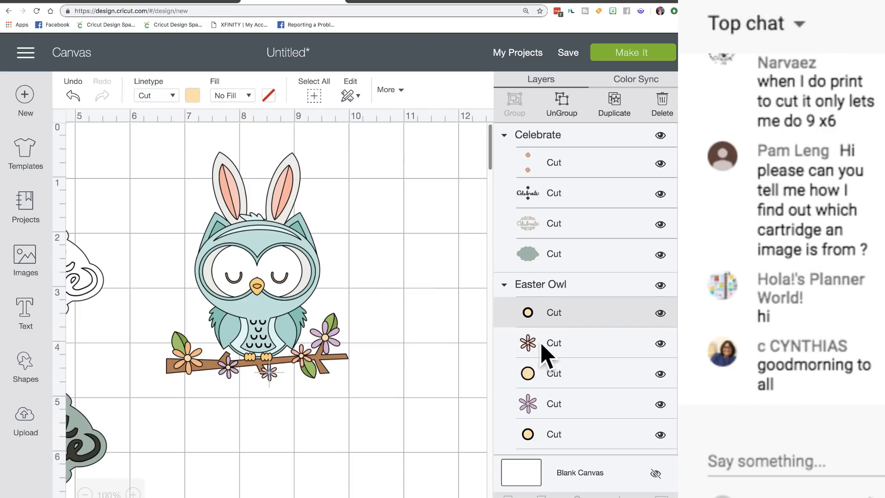
# Step: Reopen the source cartridge from the first layer of the Easter Owl, and return to the canvas
pyautogui.click(305, 302)
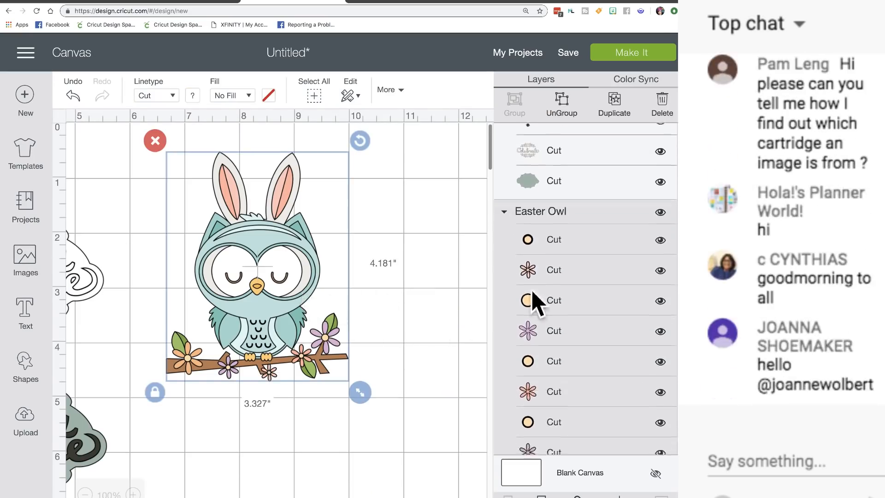
pyautogui.rightClick(573, 239)
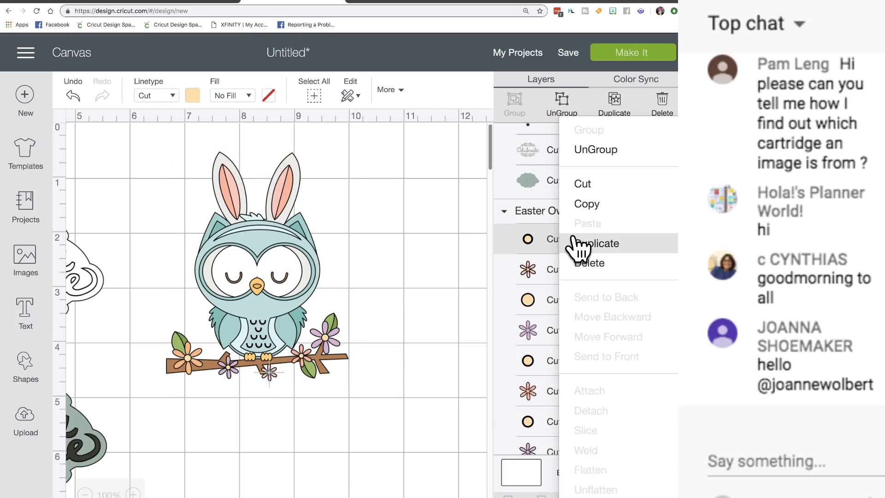
pyautogui.moveTo(558, 473)
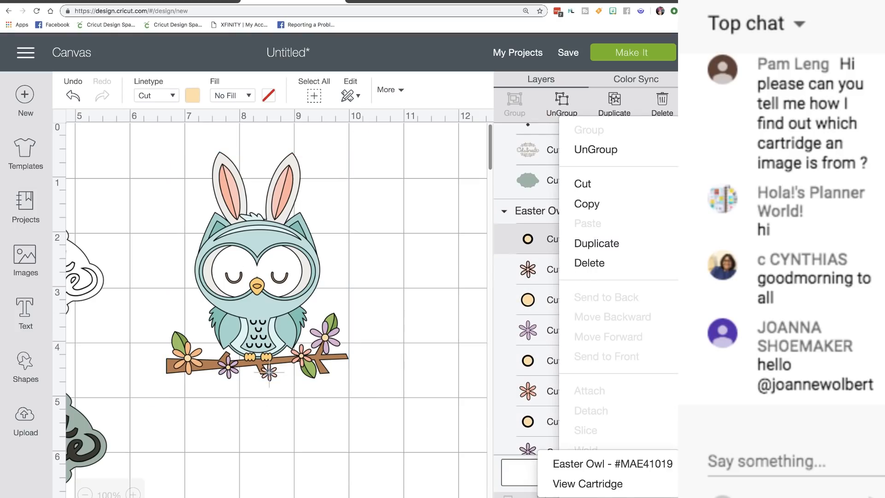
pyautogui.click(595, 484)
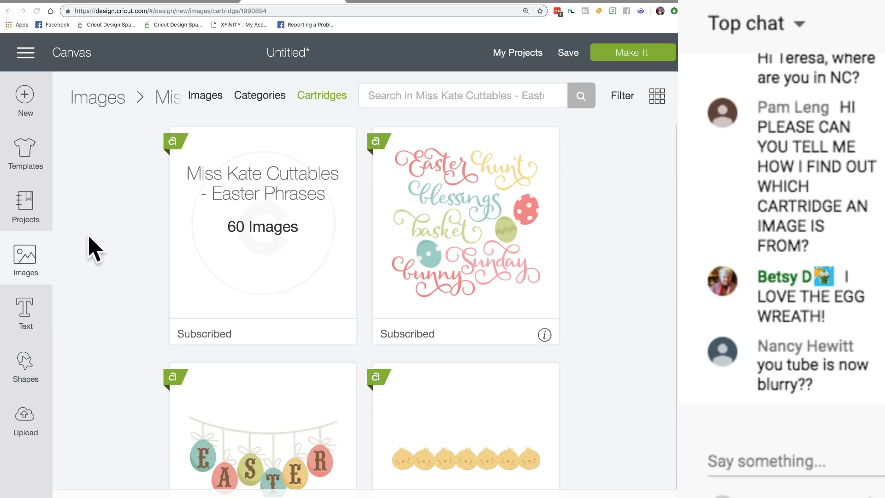
pyautogui.click(41, 266)
# Step: Duplicate the whole Easter Owl and move the copy well to the right of the original, near the 12-inch mark
pyautogui.click(254, 189)
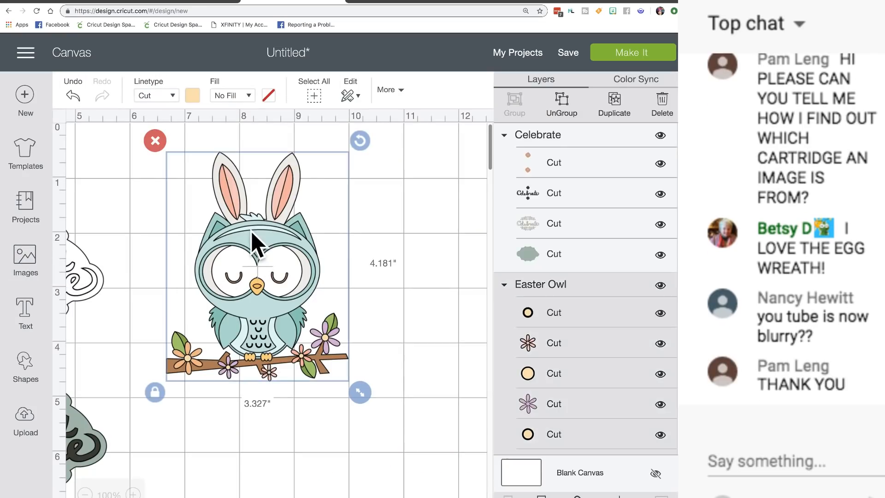
pyautogui.scroll(2, 604, 262)
pyautogui.scroll(-20, 604, 262)
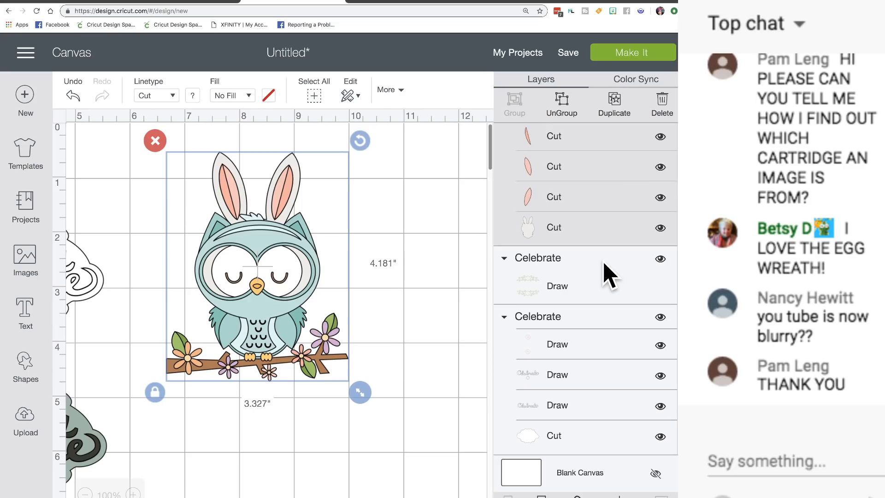
pyautogui.scroll(10, 608, 275)
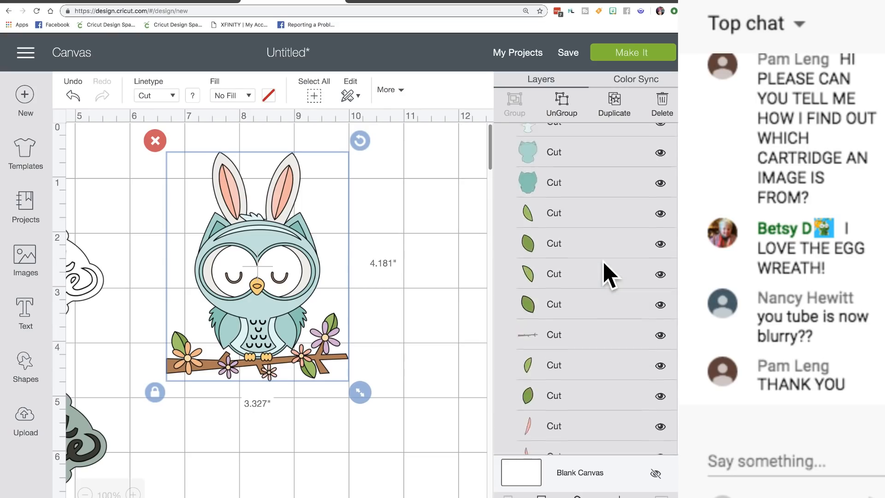
pyautogui.scroll(5, 606, 273)
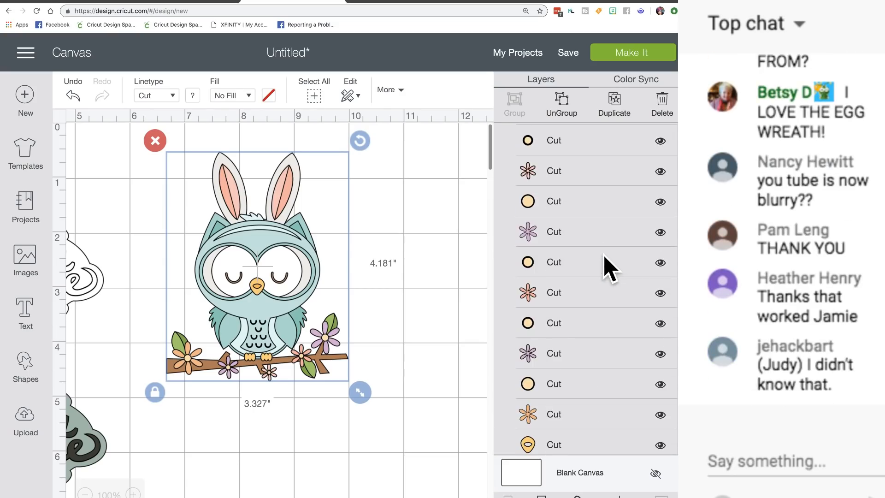
pyautogui.scroll(2, 615, 147)
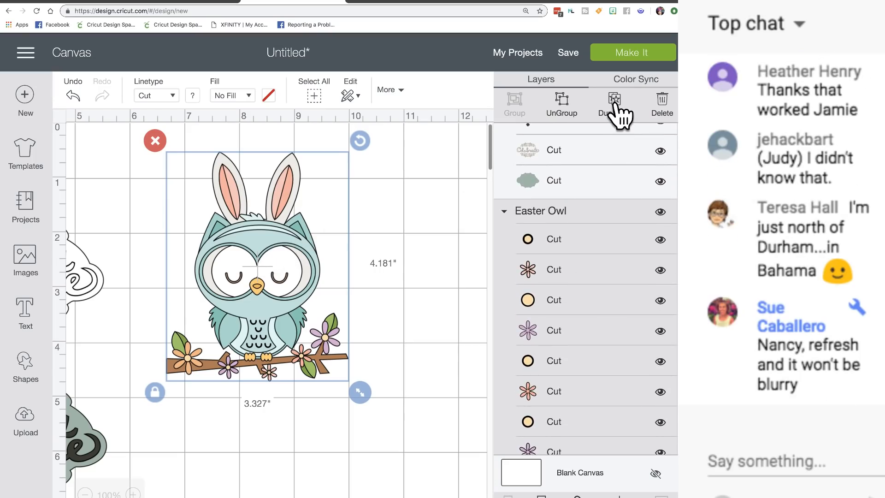
pyautogui.click(616, 111)
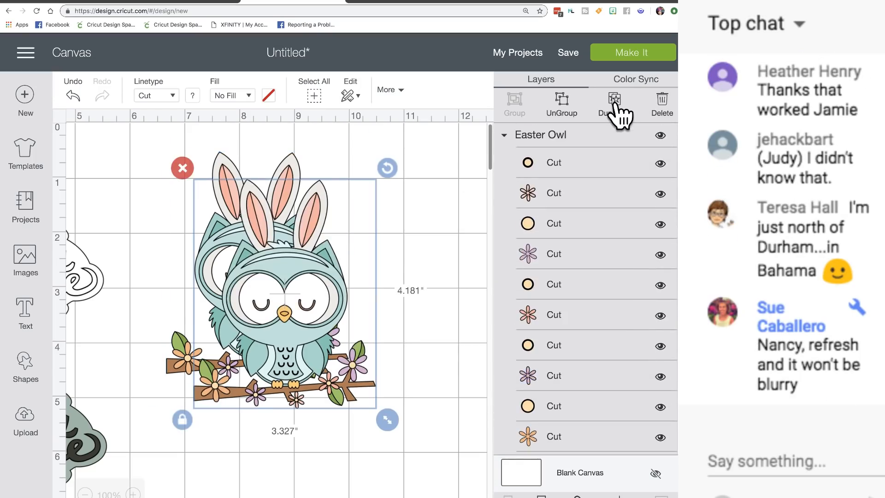
pyautogui.moveTo(290, 270); pyautogui.dragTo(481, 267)
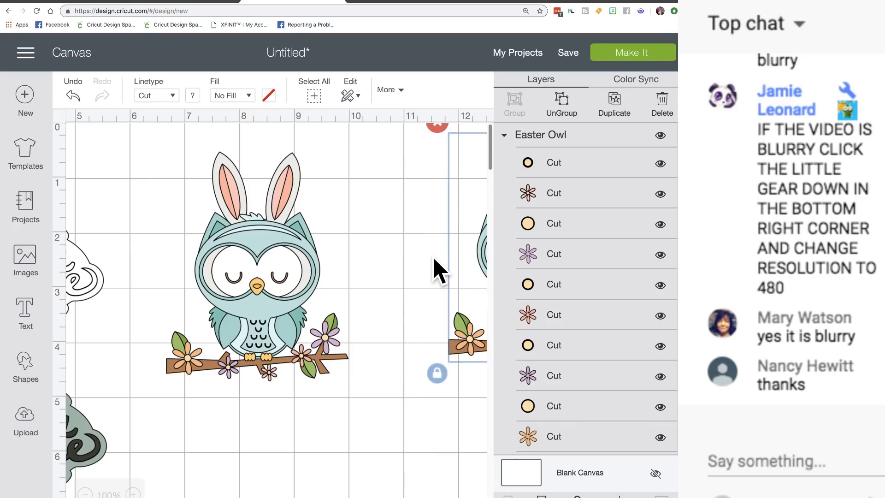
# Step: Shift the original Easter Owl slightly right and down, and set the linetype of all its layers to Draw
pyautogui.click(293, 243)
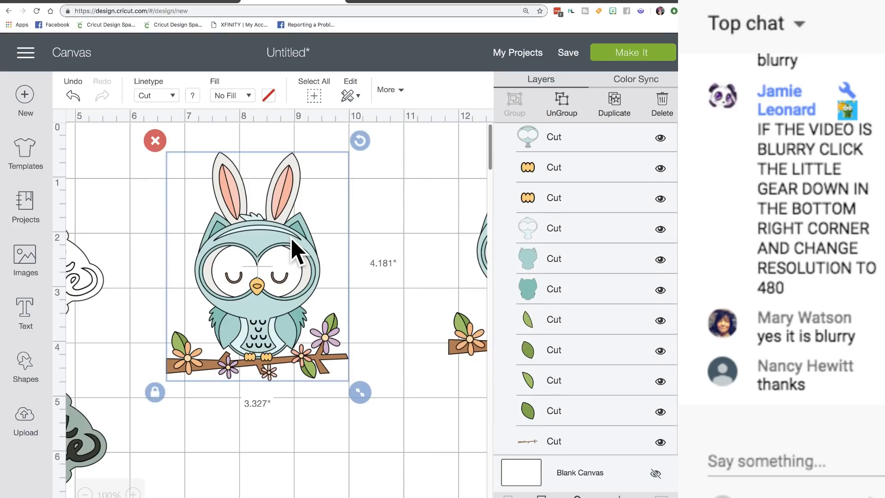
pyautogui.moveTo(269, 207); pyautogui.dragTo(280, 210)
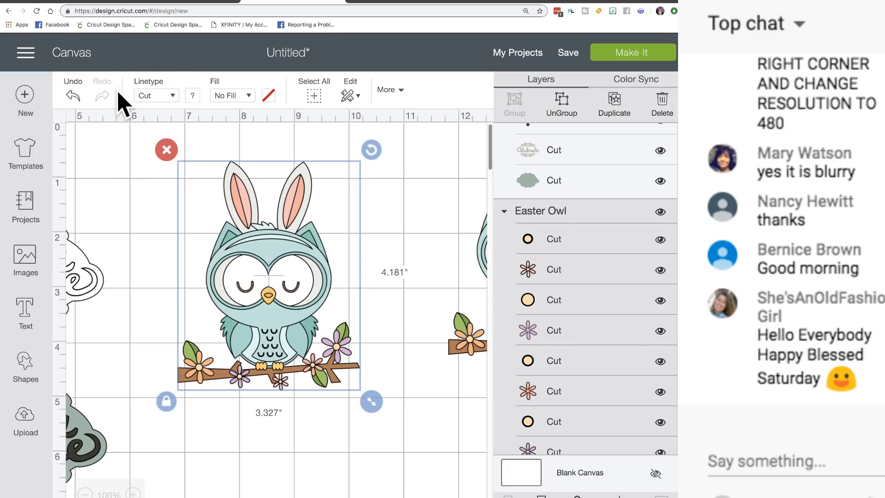
pyautogui.click(173, 96)
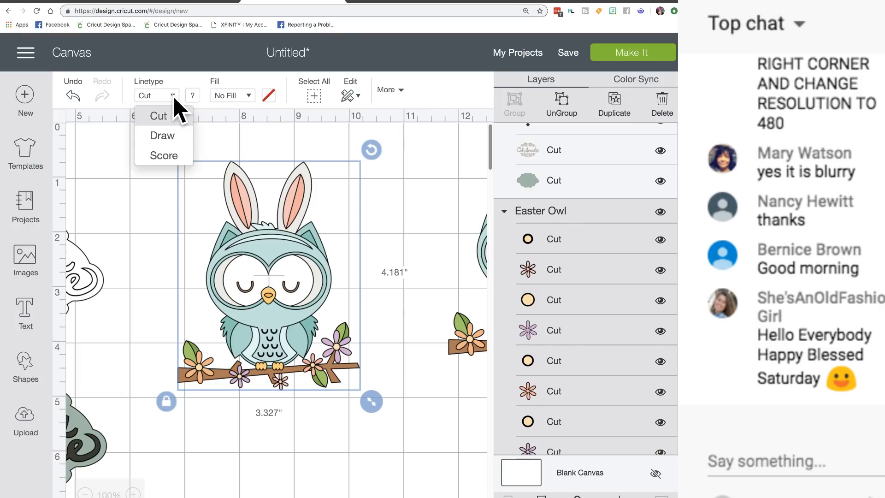
pyautogui.click(163, 137)
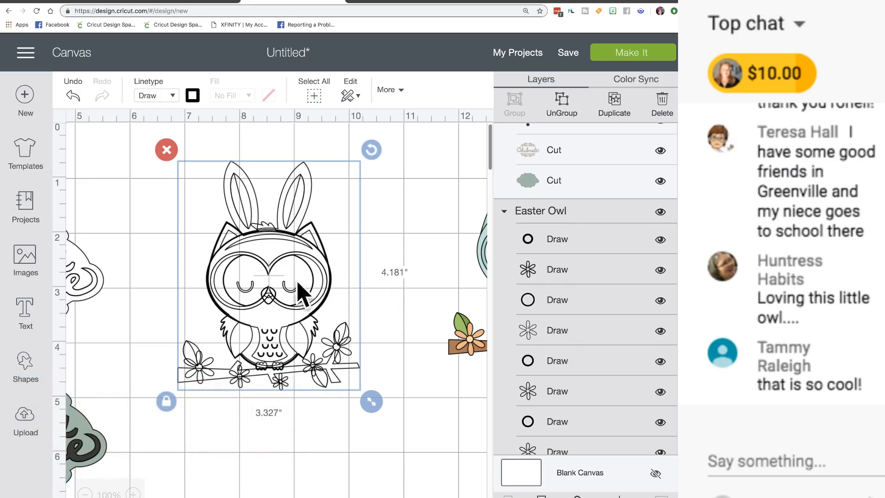
# Step: Hide the beak layer with the inner oval in the outlined Easter Owl
pyautogui.scroll(-8, 582, 349)
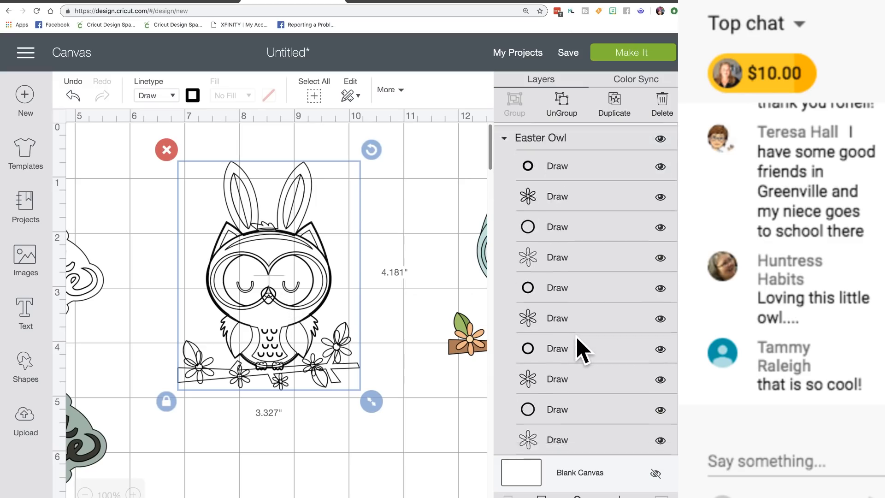
pyautogui.scroll(2, 550, 187)
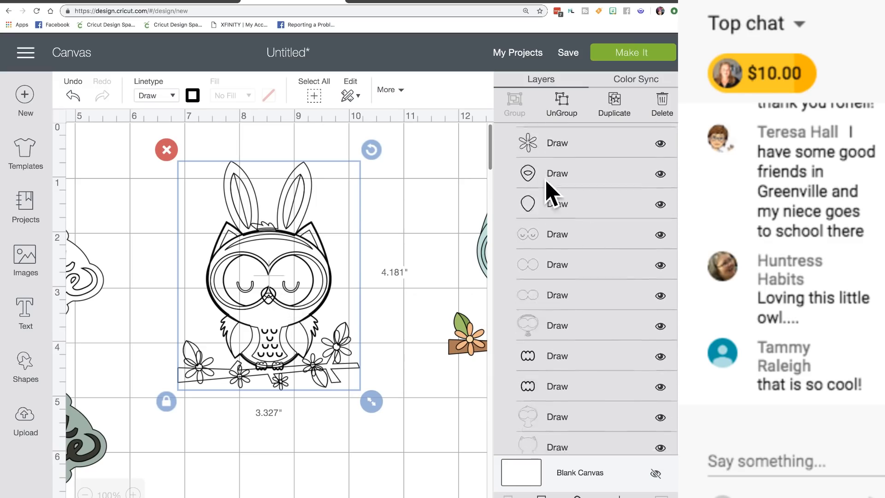
pyautogui.click(549, 199)
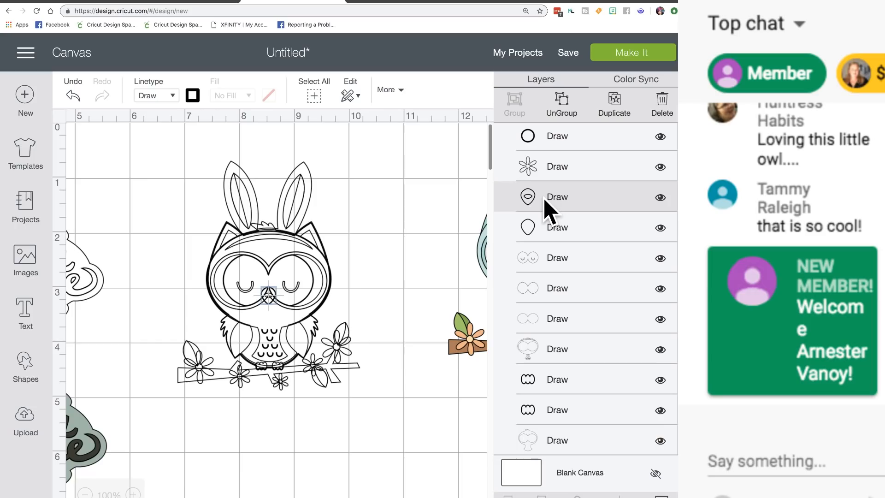
pyautogui.click(661, 197)
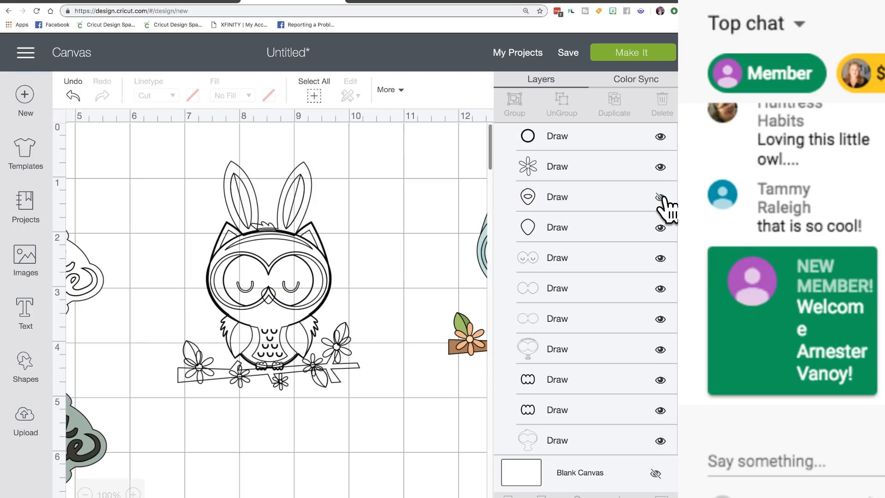
pyautogui.click(660, 198)
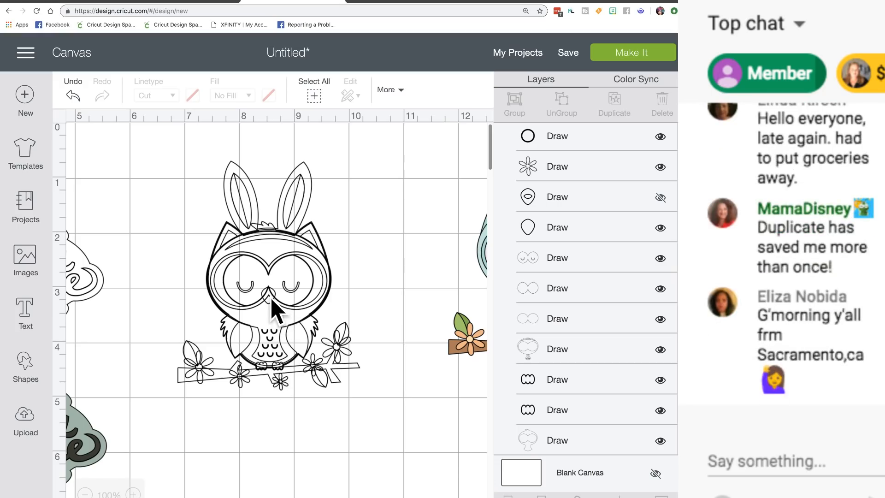
# Step: Duplicate the plain beak layer of the outlined Easter Owl
pyautogui.click(615, 231)
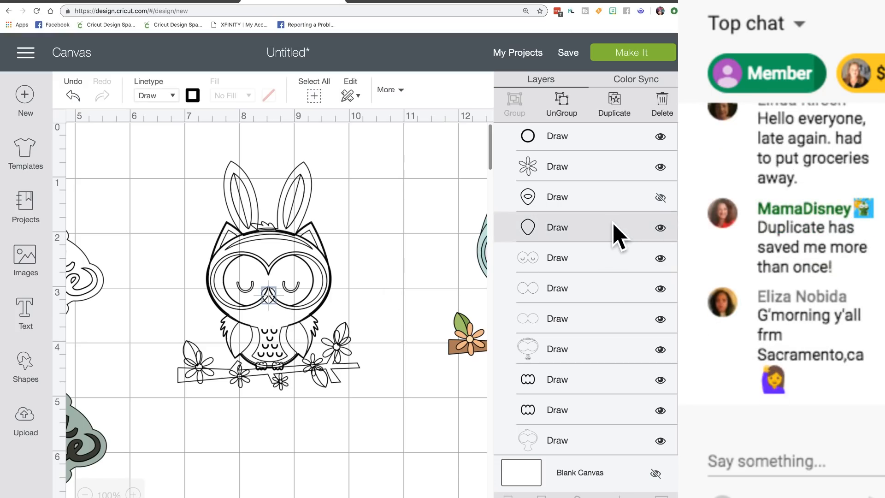
pyautogui.click(288, 239)
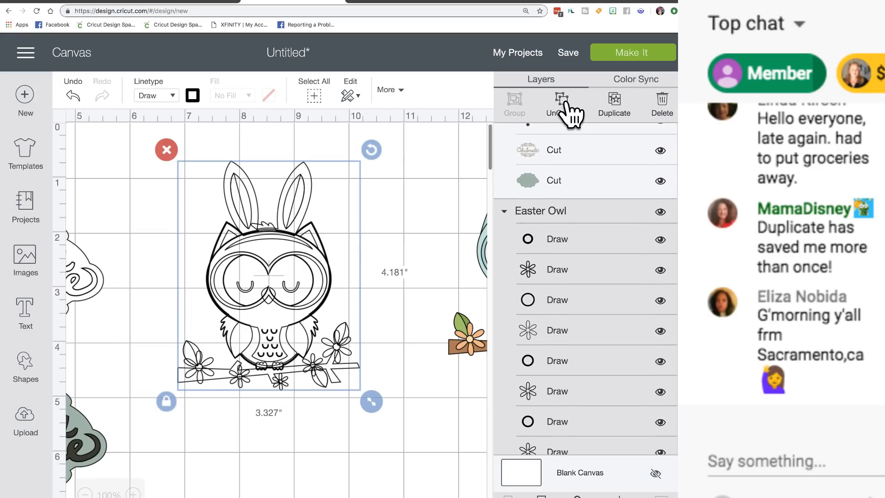
pyautogui.scroll(-5, 538, 349)
pyautogui.scroll(-2, 548, 318)
pyautogui.click(559, 271)
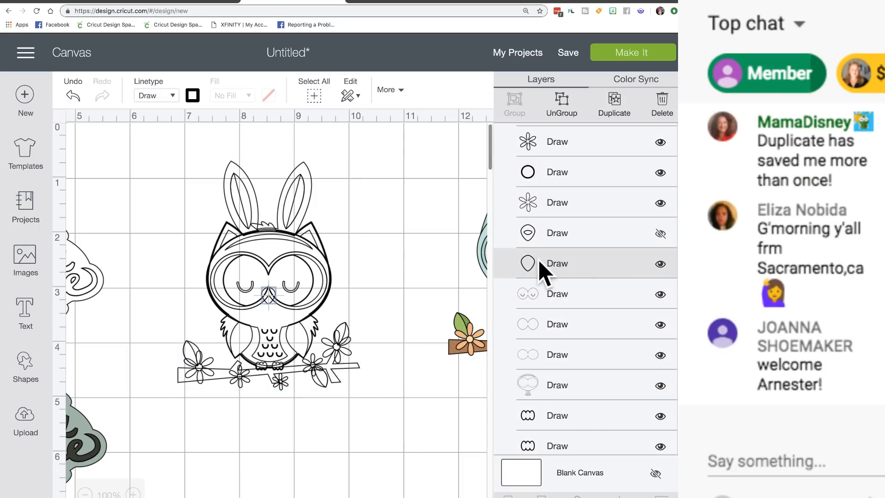
pyautogui.click(615, 104)
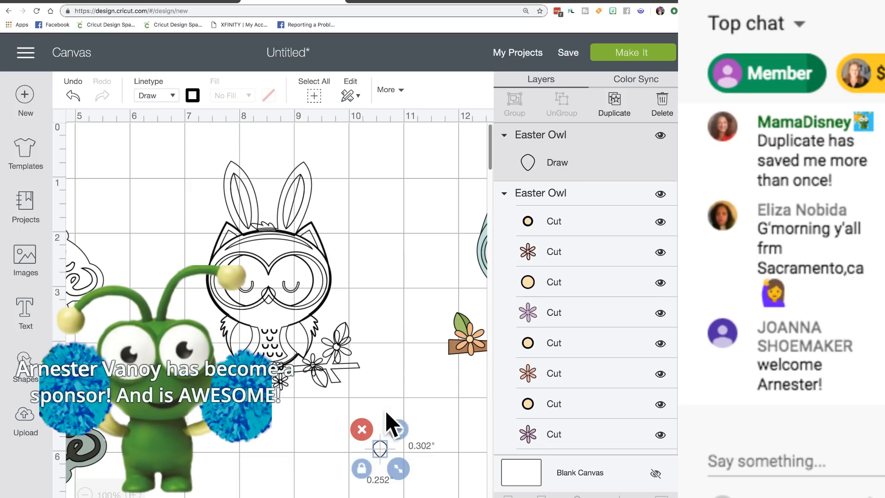
# Step: Set the duplicated beak's linetype to Cut and place it just right of the outlined owl's head
pyautogui.click(171, 96)
pyautogui.click(159, 116)
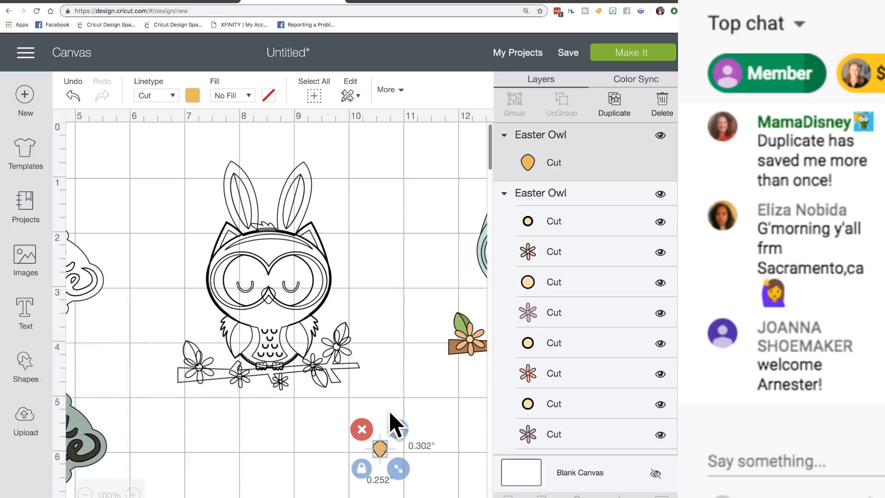
pyautogui.click(386, 392)
pyautogui.moveTo(381, 457); pyautogui.dragTo(387, 279)
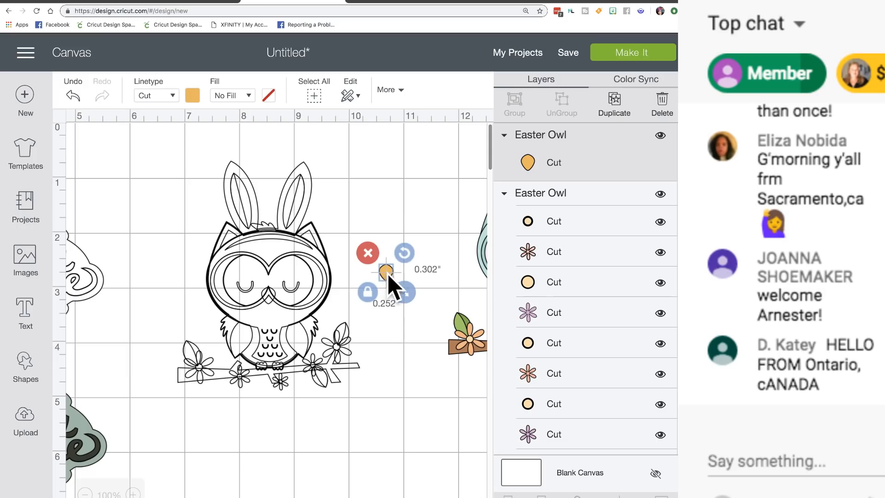
pyautogui.moveTo(388, 274)
pyautogui.mouseDown()
pyautogui.moveTo(267, 259)
pyautogui.moveTo(300, 293)
pyautogui.moveTo(388, 288)
pyautogui.mouseUp()
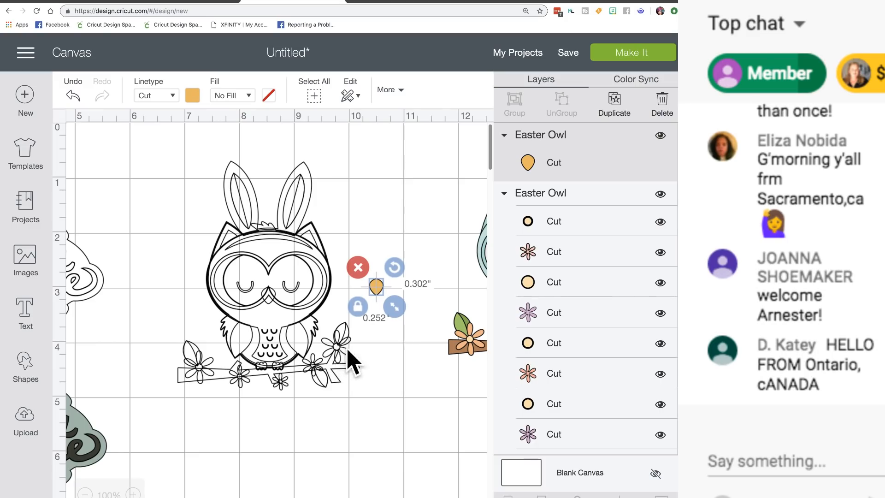
# Step: Duplicate the large flower layer at the right end of the outlined Easter Owl's branch
pyautogui.click(339, 349)
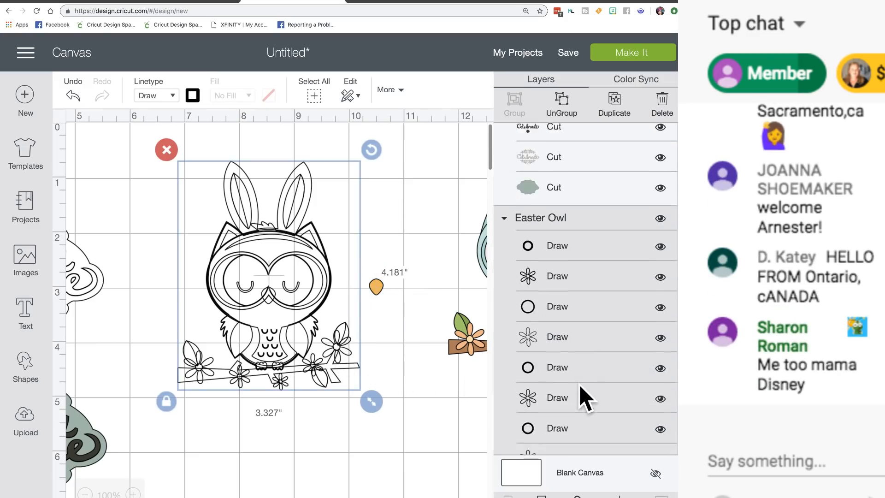
pyautogui.click(582, 335)
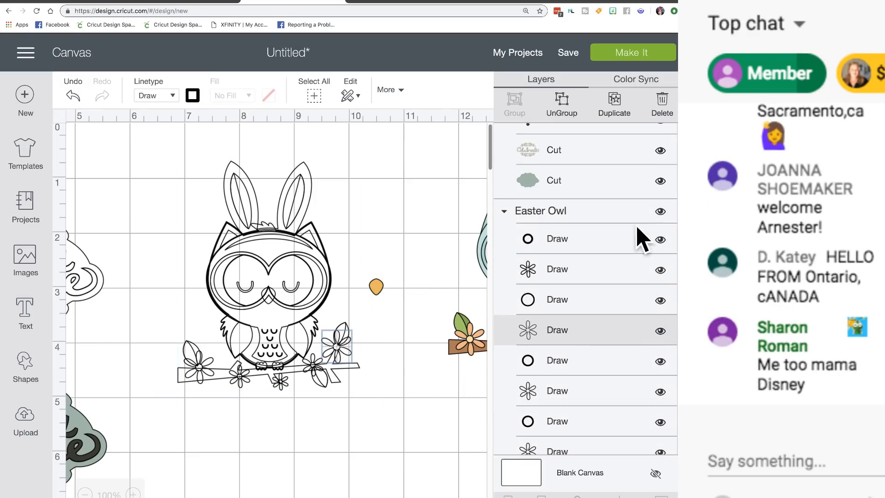
pyautogui.click(616, 109)
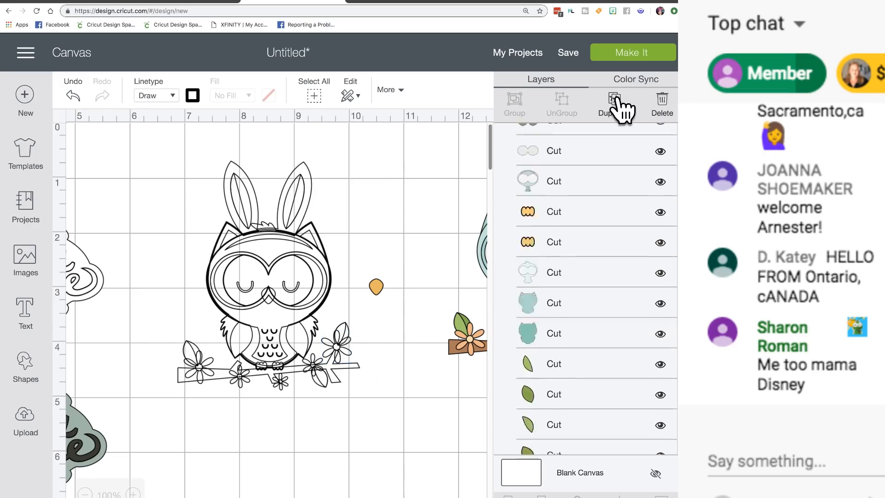
# Step: Shift the outlined owl slightly left and duplicate its large right-hand flower layer once more
pyautogui.click(351, 351)
pyautogui.moveTo(351, 351)
pyautogui.mouseDown()
pyautogui.moveTo(364, 357)
pyautogui.moveTo(326, 349)
pyautogui.moveTo(267, 358)
pyautogui.moveTo(323, 340)
pyautogui.moveTo(329, 350)
pyautogui.mouseUp()
pyautogui.click(562, 327)
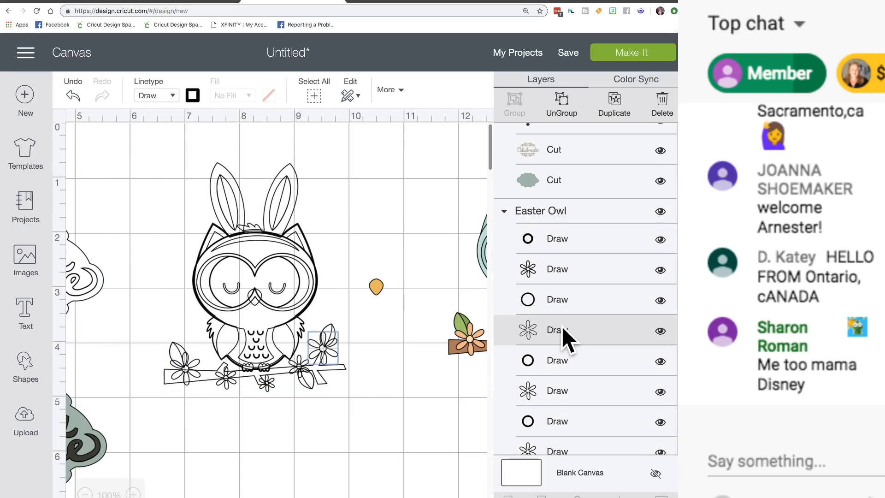
pyautogui.click(615, 111)
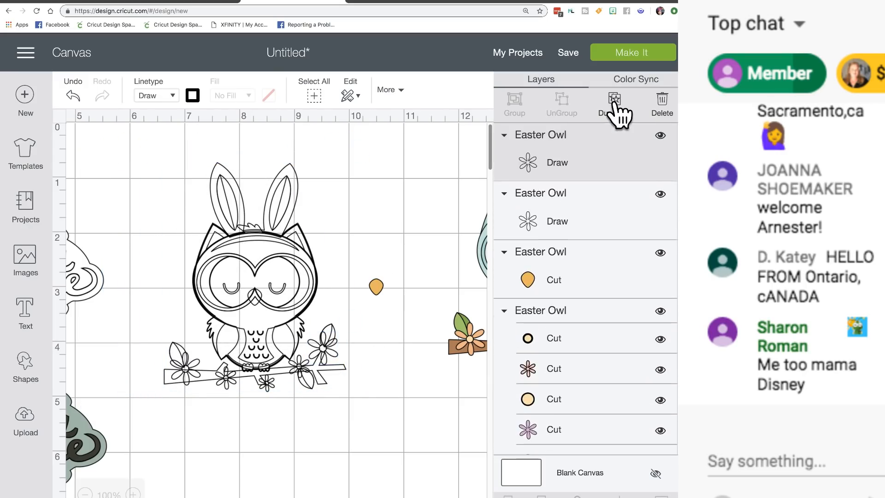
# Step: Set the duplicated flower's linetype to Cut and place it in the empty space between the two owls, below the beak
pyautogui.scroll(-5, 401, 397)
pyautogui.hscroll(3, 400, 398)
pyautogui.moveTo(371, 351); pyautogui.dragTo(276, 204)
pyautogui.scroll(5, 272, 208)
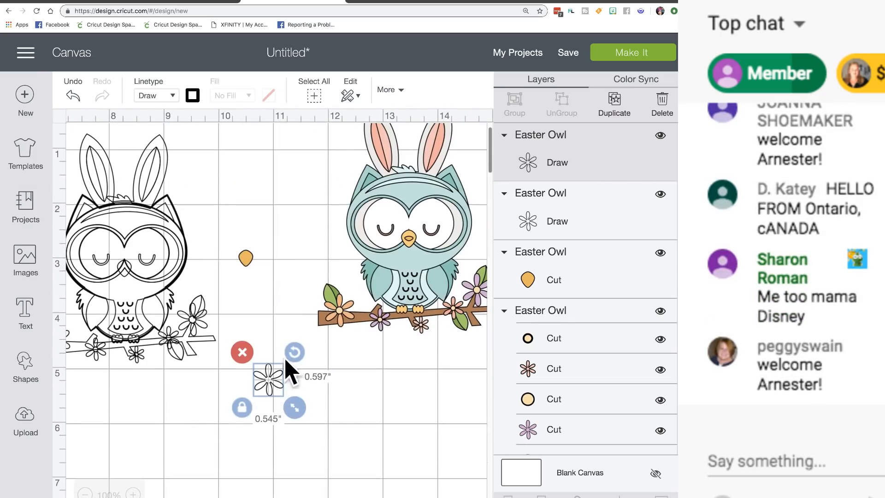
pyautogui.moveTo(277, 392); pyautogui.dragTo(290, 366)
pyautogui.click(174, 96)
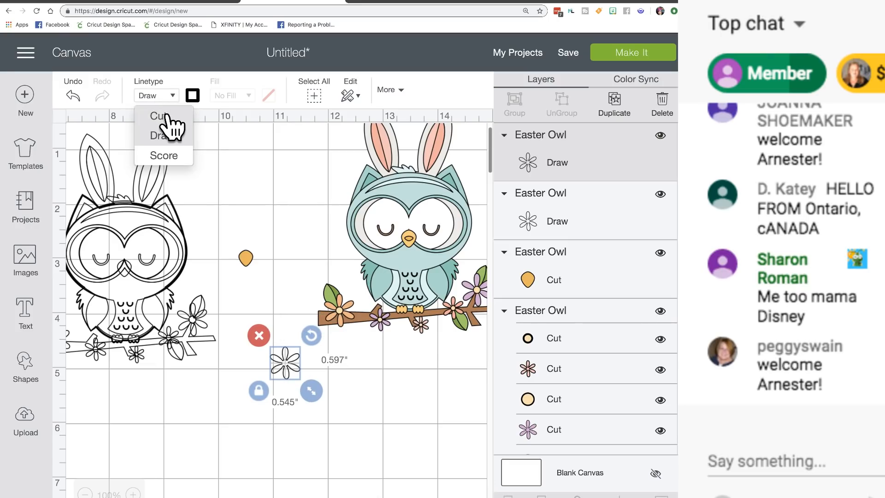
pyautogui.click(167, 117)
pyautogui.moveTo(292, 363); pyautogui.dragTo(285, 376)
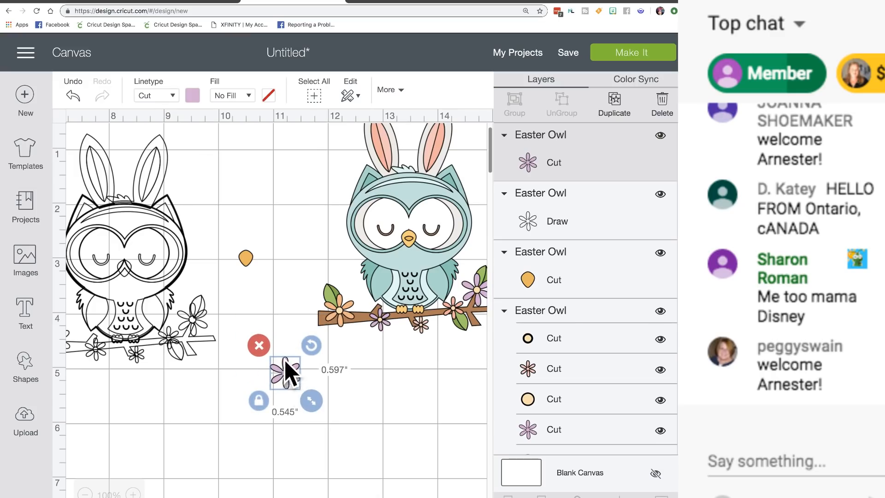
pyautogui.moveTo(287, 378); pyautogui.dragTo(278, 401)
# Step: Hide the plain beak layer of the outlined Easter Owl
pyautogui.hscroll(-5, 207, 403)
pyautogui.scroll(2, 207, 403)
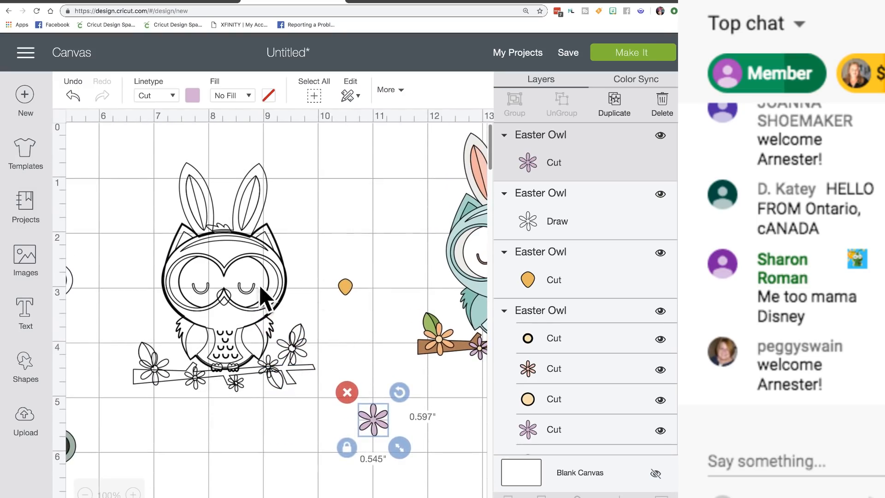
pyautogui.click(228, 303)
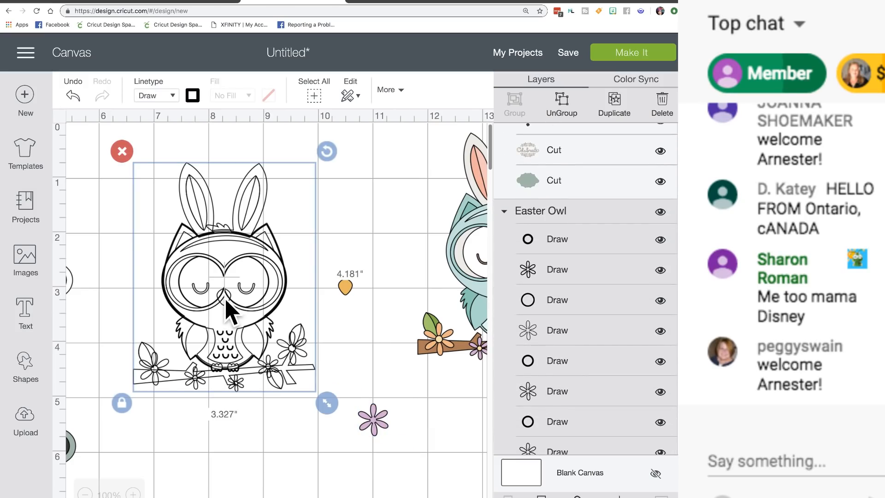
pyautogui.scroll(-5, 529, 367)
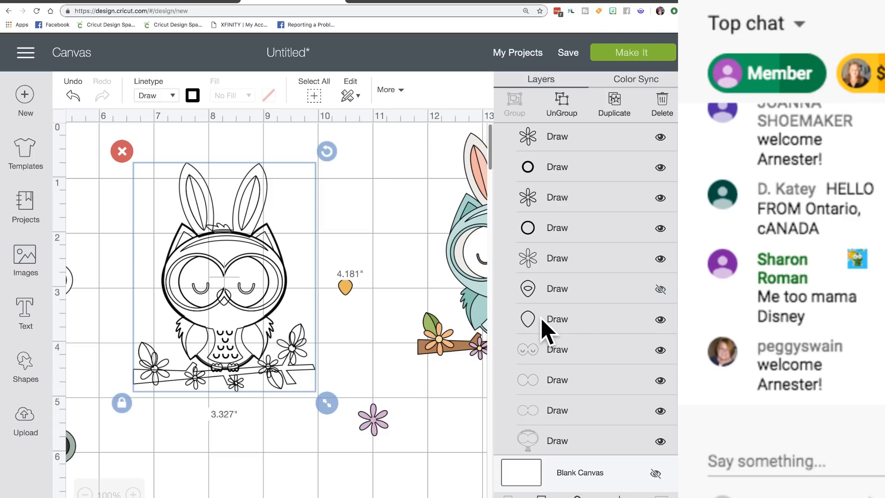
pyautogui.click(576, 327)
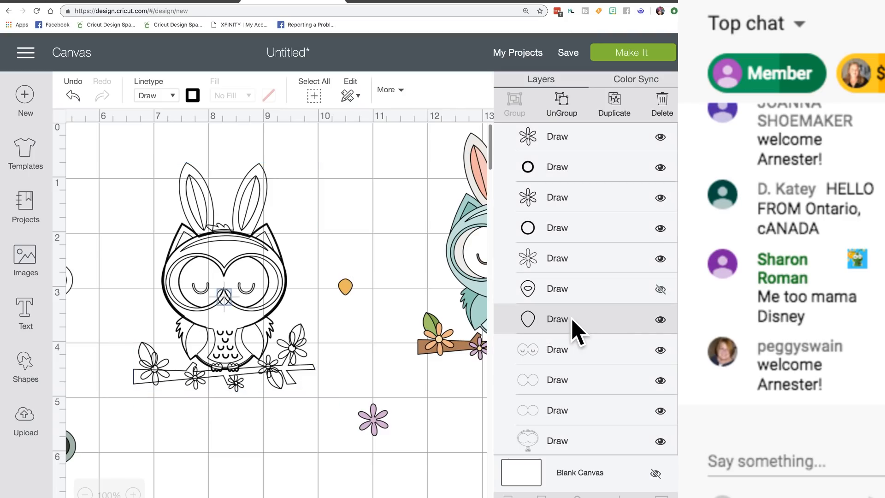
pyautogui.click(661, 320)
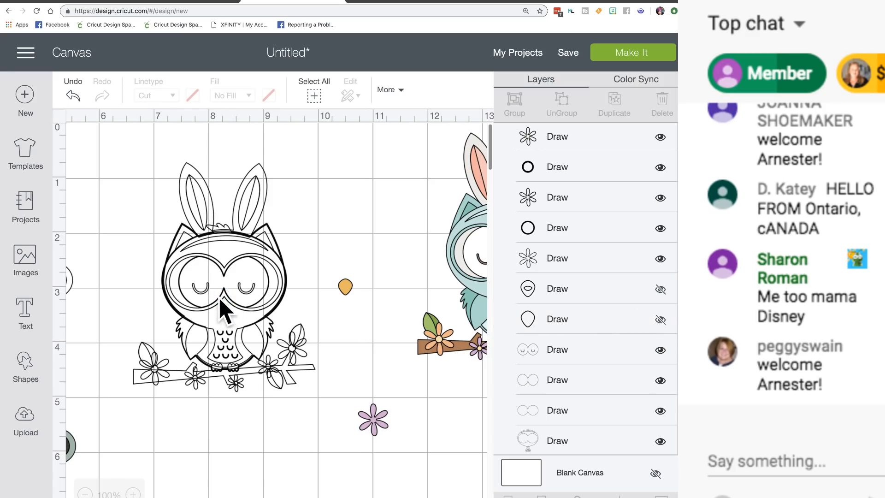
# Step: Hide the closed-eyes layer of the outlined Easter Owl
pyautogui.click(251, 290)
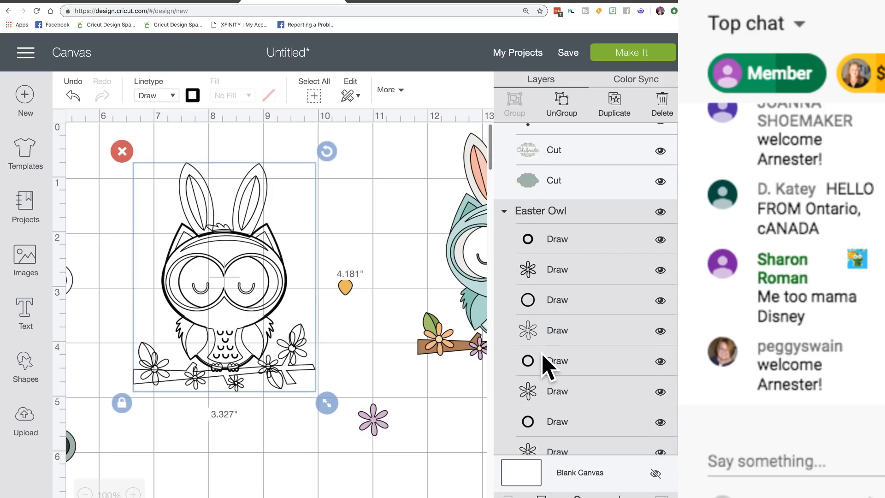
pyautogui.scroll(-3, 542, 355)
pyautogui.scroll(-5, 543, 355)
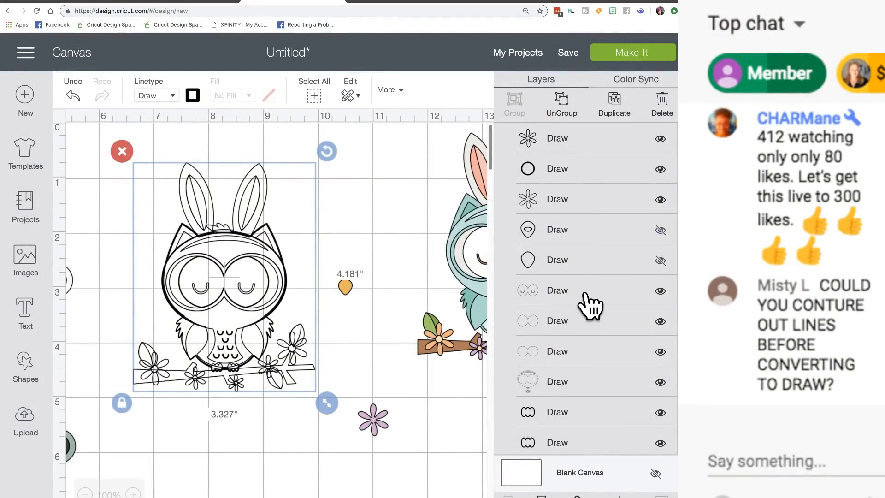
pyautogui.click(660, 291)
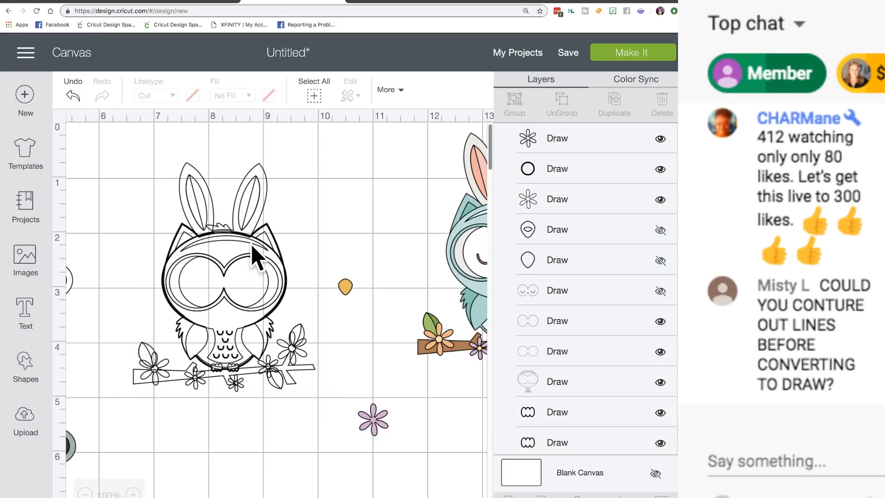
# Step: Hide and show the outlined owl's face-and-chest layer to check which lines belong to it
pyautogui.hscroll(2, 356, 256)
pyautogui.hscroll(1, 357, 257)
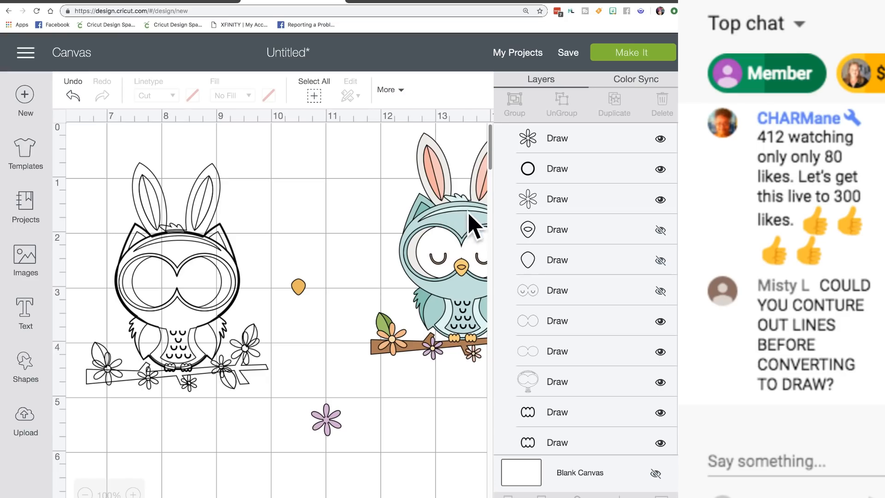
pyautogui.click(197, 249)
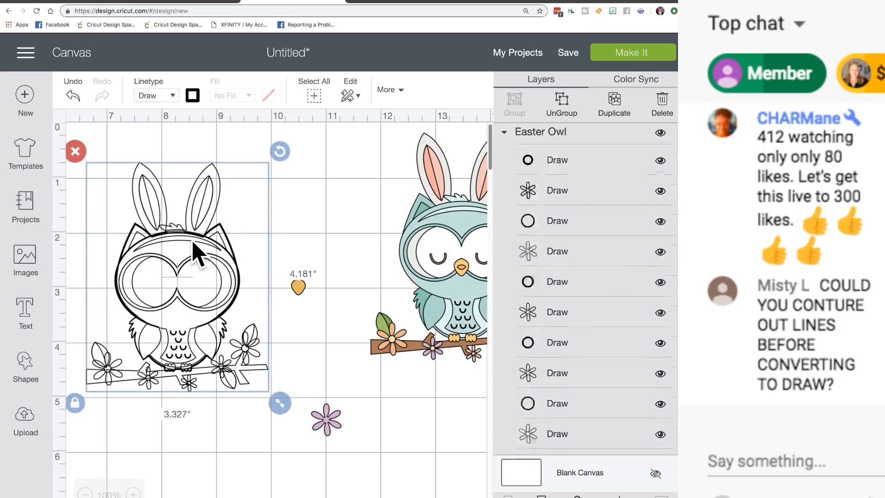
pyautogui.scroll(-3, 560, 325)
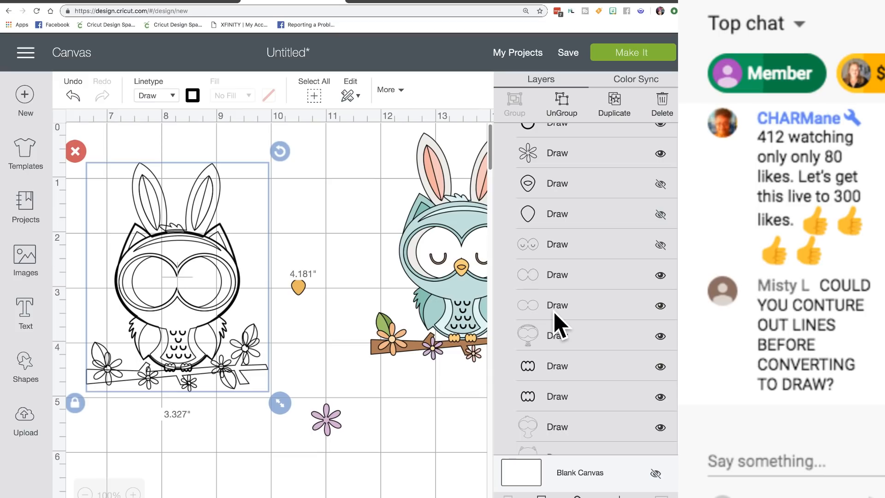
pyautogui.scroll(-2, 560, 325)
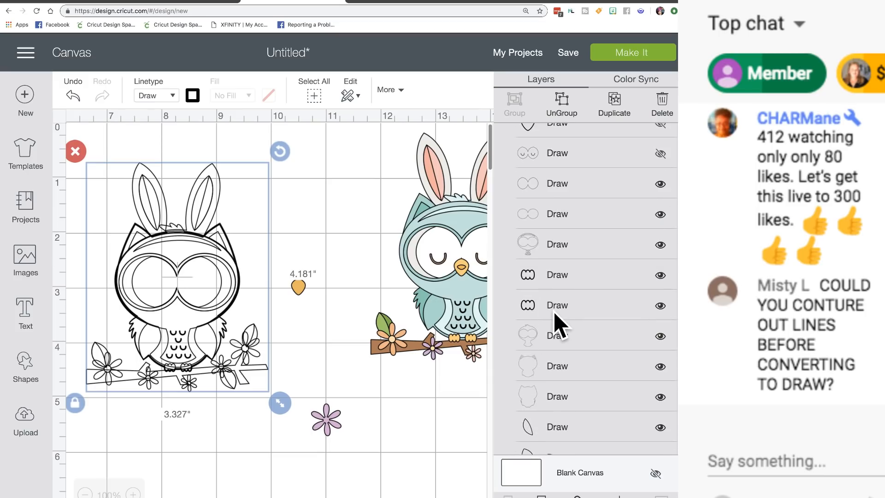
pyautogui.click(552, 246)
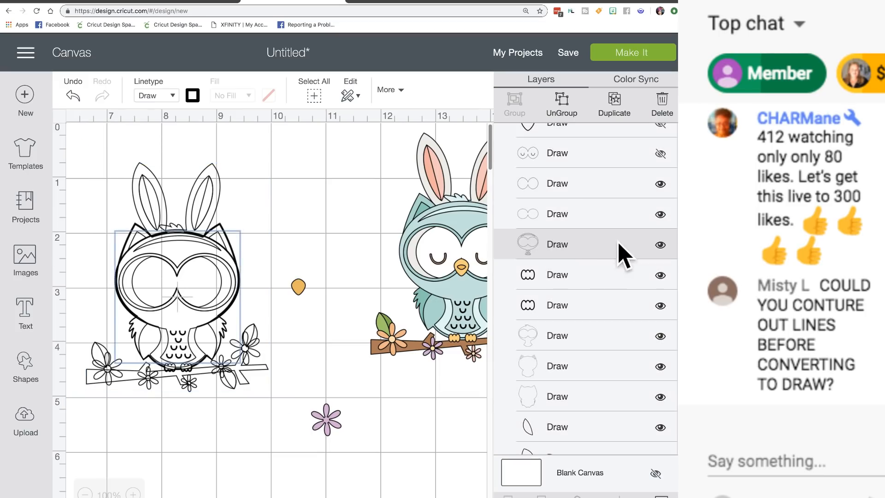
pyautogui.click(660, 245)
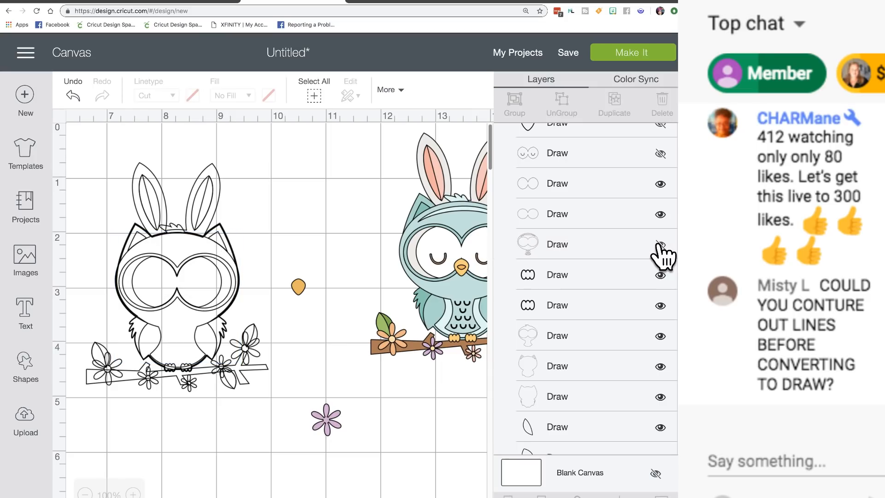
pyautogui.click(660, 244)
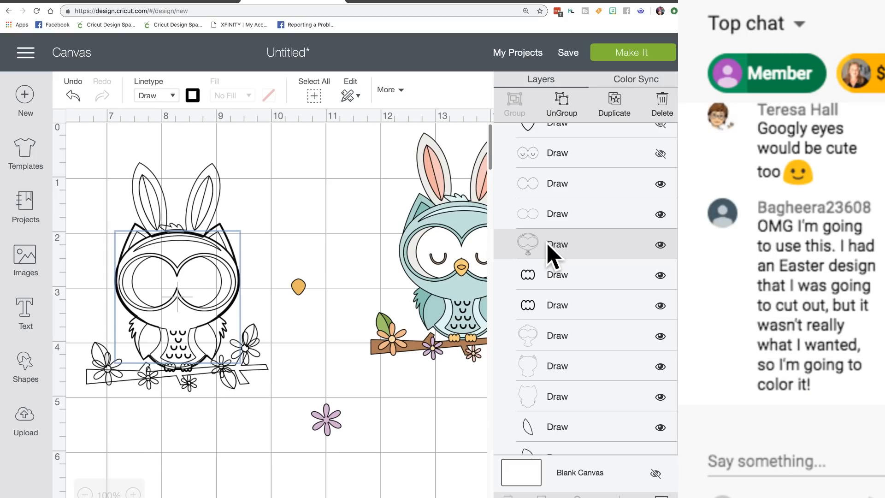
# Step: Duplicate the outlined owl's face-and-chest layer and delete the copy
pyautogui.click(614, 105)
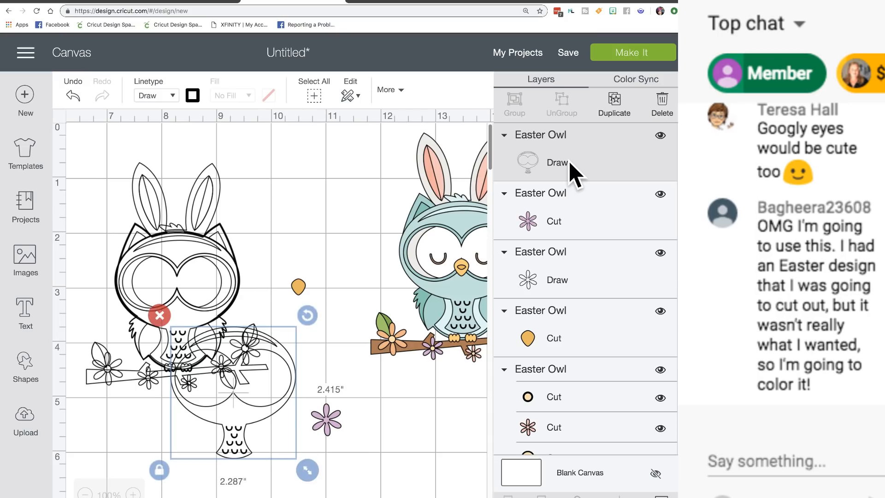
pyautogui.click(159, 315)
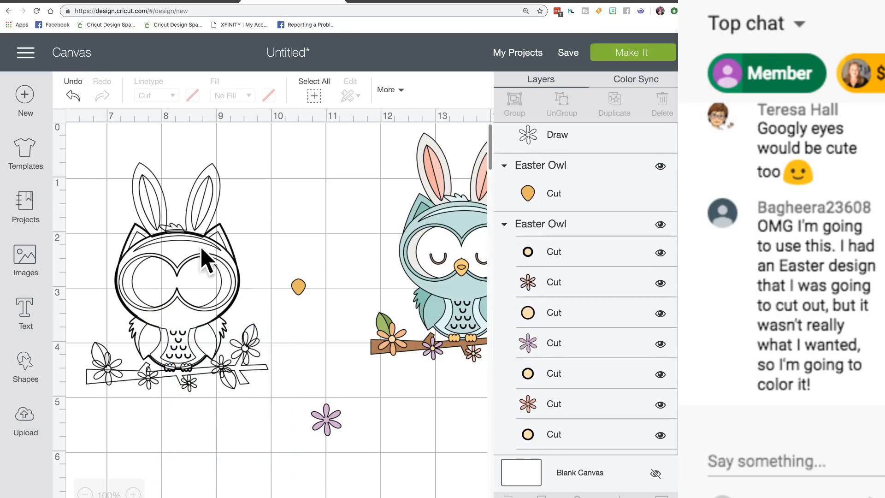
# Step: Use Contour on the outlined owl's face-and-chest layer to turn off the curved forehead shape
pyautogui.click(148, 237)
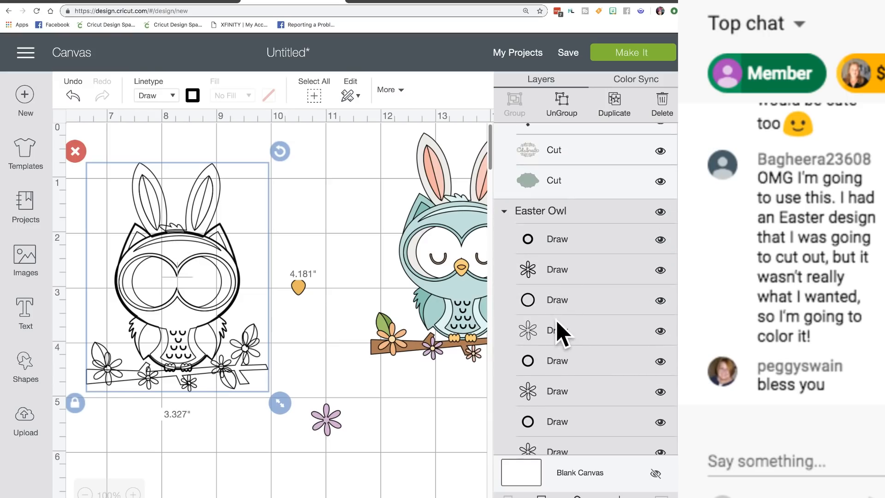
pyautogui.scroll(-5, 558, 332)
pyautogui.scroll(-2, 558, 332)
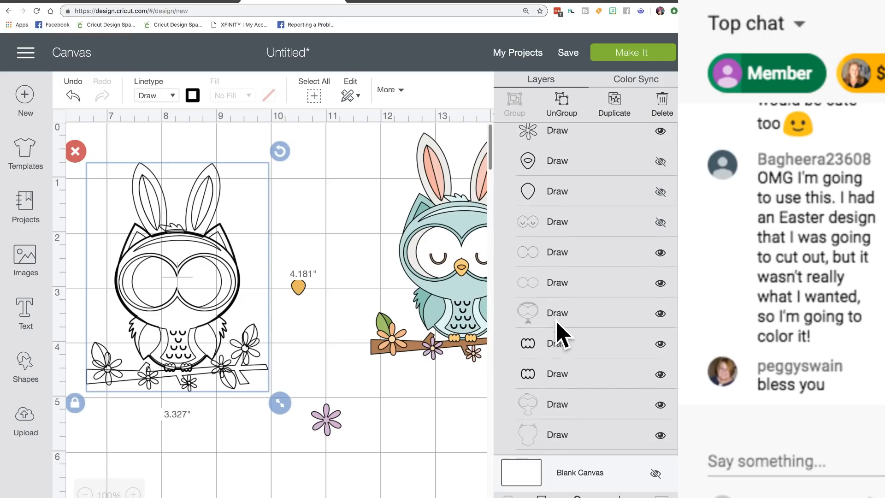
pyautogui.click(562, 323)
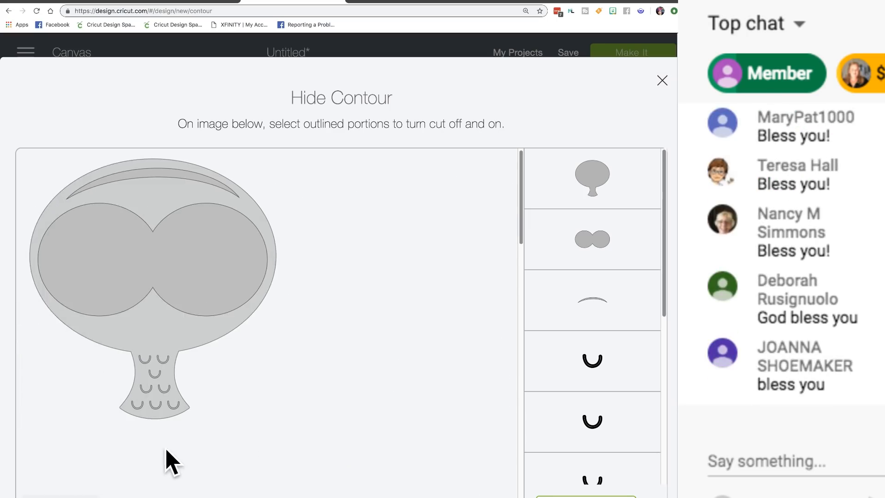
pyautogui.click(152, 177)
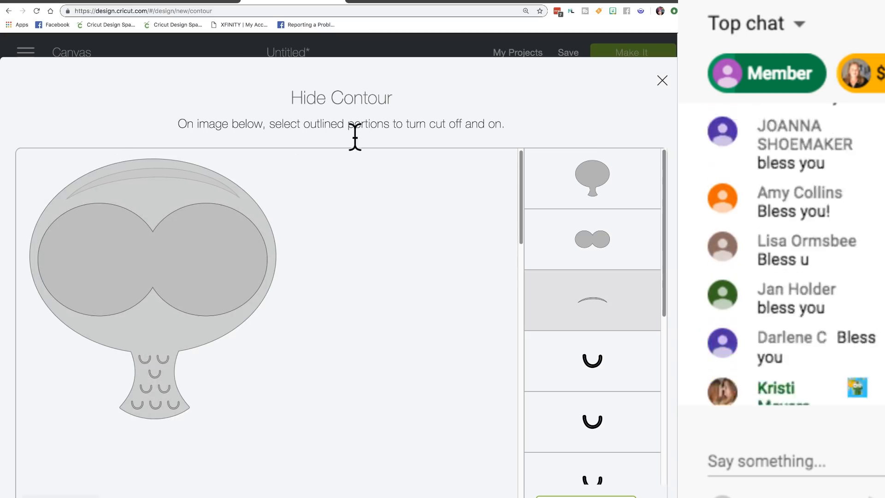
pyautogui.click(223, 59)
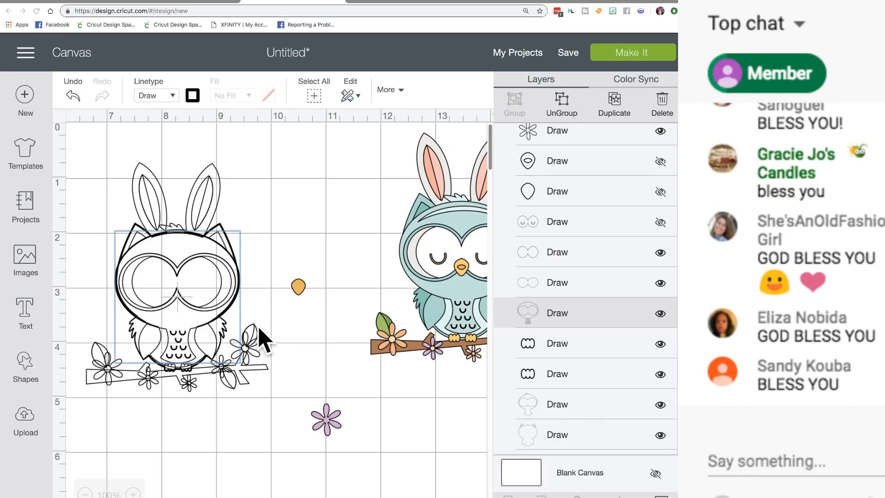
# Step: Shift the outlined Easter Owl slightly right, to about x 7.069", y 0.75"
pyautogui.click(224, 283)
pyautogui.moveTo(223, 282); pyautogui.dragTo(256, 275)
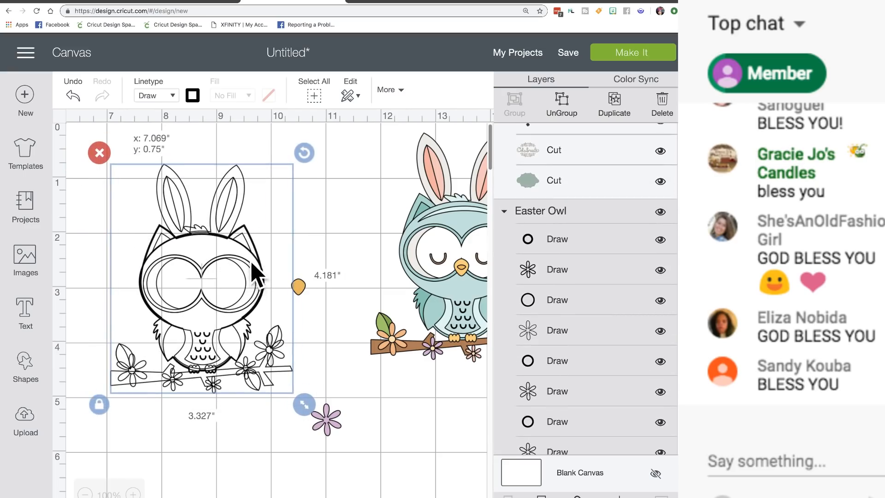
# Step: Toggle the visibility of the narrow leaf layer at the branch's left end to identify its lines in the outlined owl
pyautogui.scroll(-10, 586, 415)
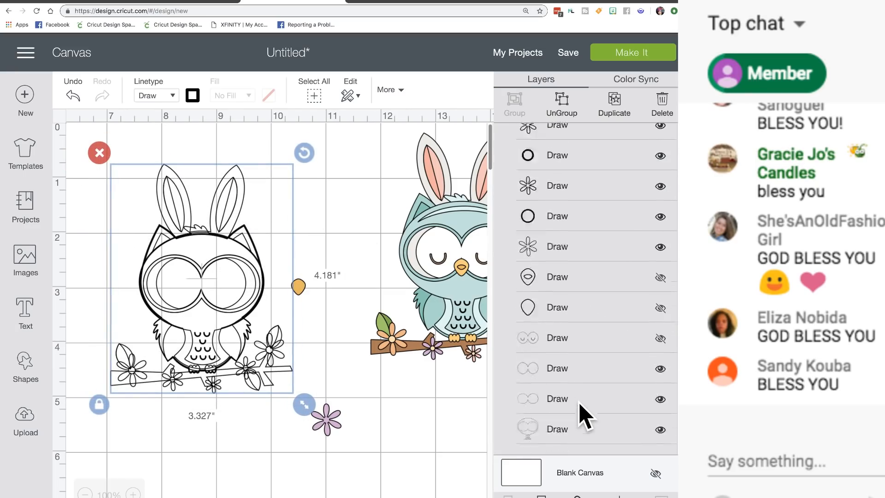
pyautogui.scroll(-5, 584, 418)
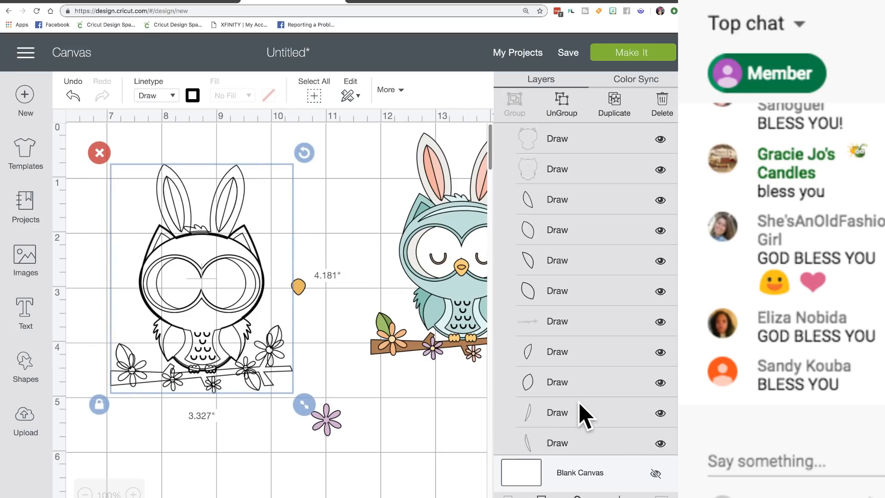
pyautogui.click(660, 200)
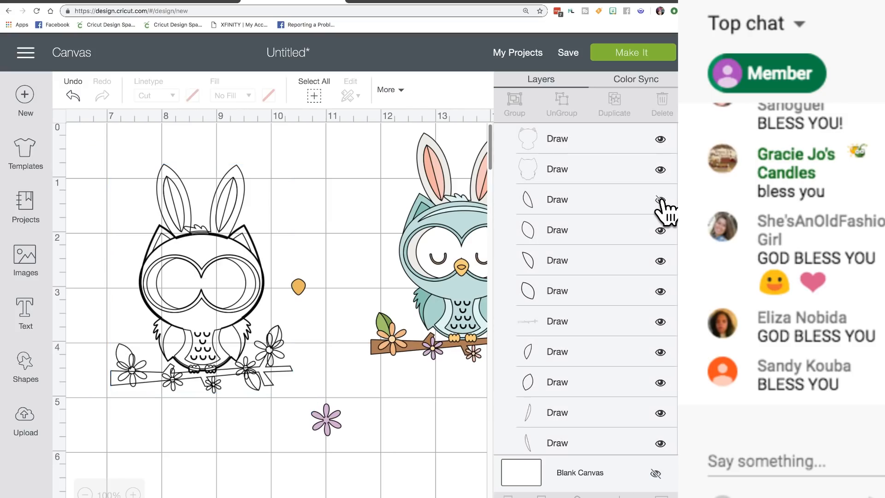
pyautogui.click(661, 201)
pyautogui.click(661, 201)
pyautogui.click(661, 201)
pyautogui.scroll(-4, 607, 358)
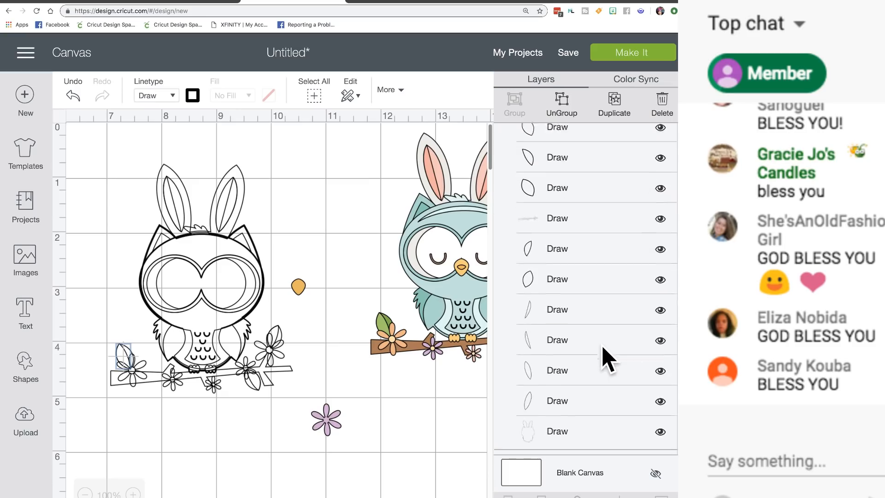
# Step: Hide the two narrow inner-ear line layers inside the outlined owl's bunny ears
pyautogui.click(661, 291)
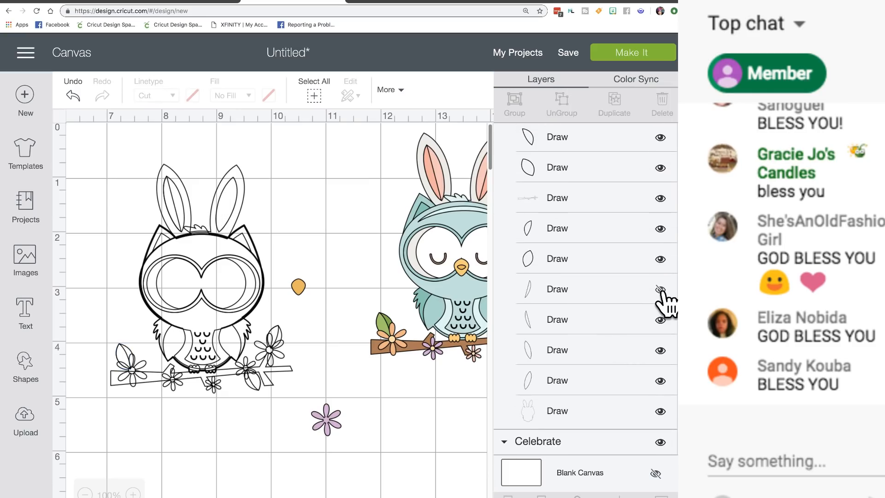
pyautogui.click(661, 291)
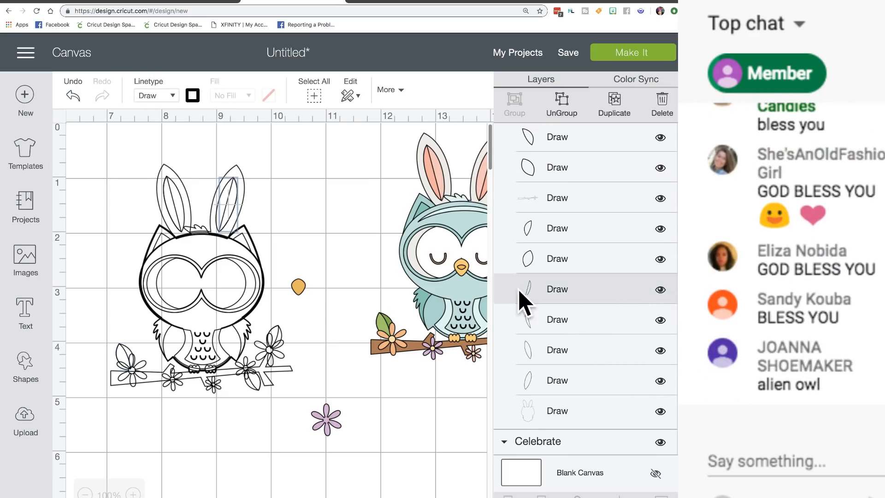
pyautogui.click(661, 291)
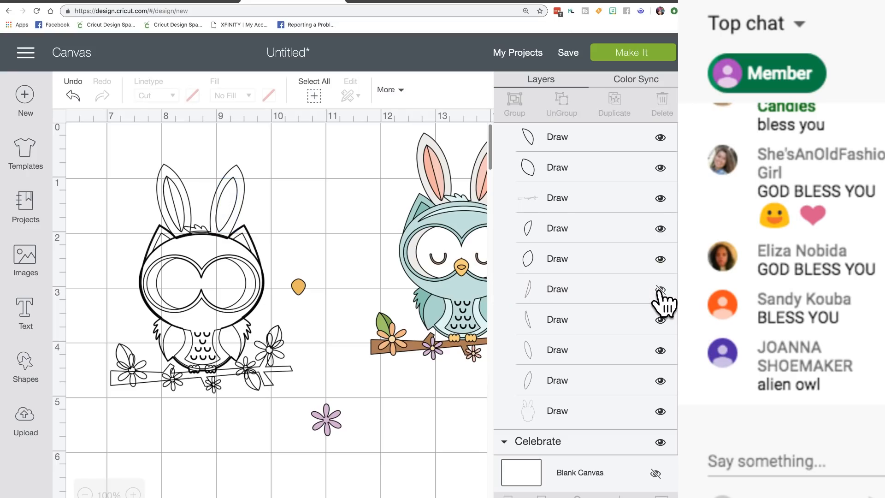
pyautogui.click(661, 290)
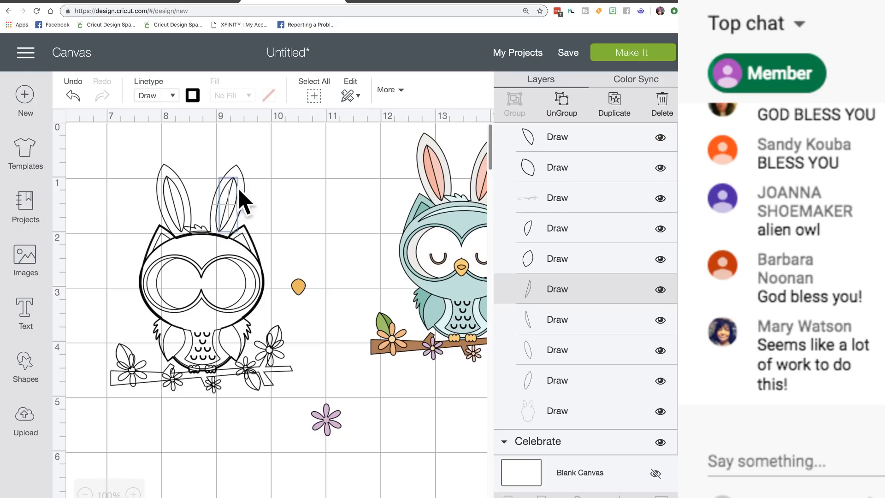
pyautogui.click(660, 289)
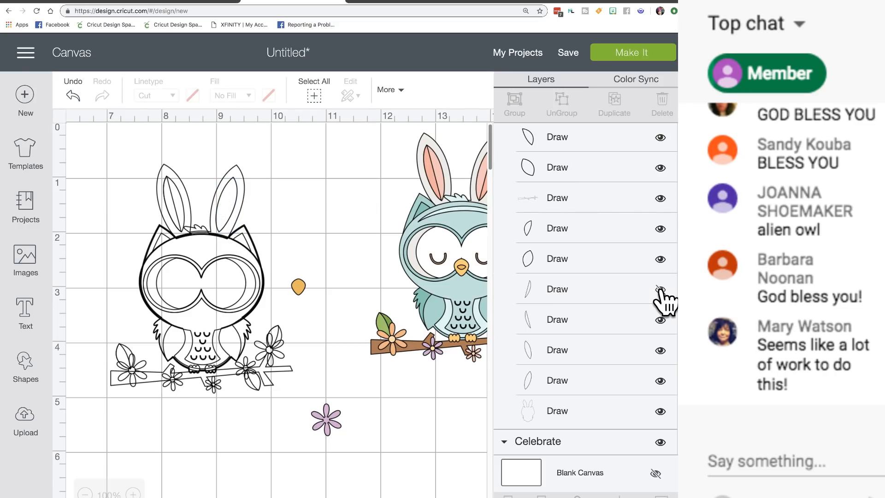
pyautogui.click(661, 321)
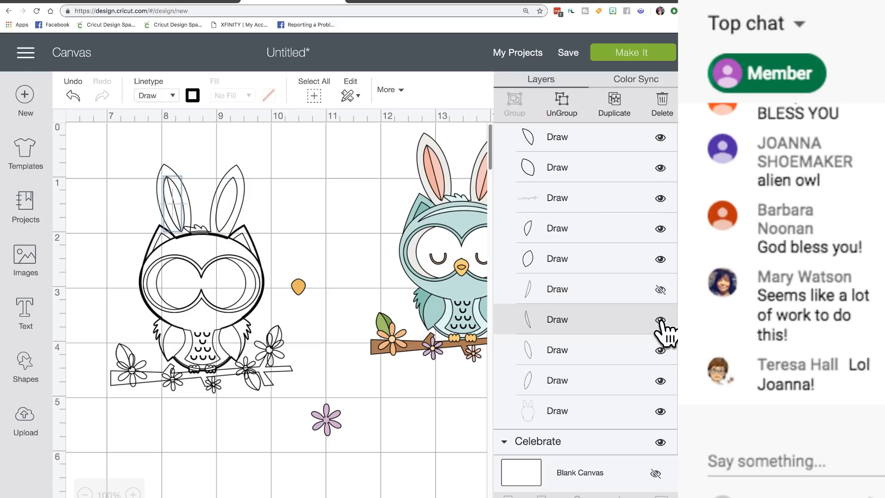
pyautogui.click(661, 320)
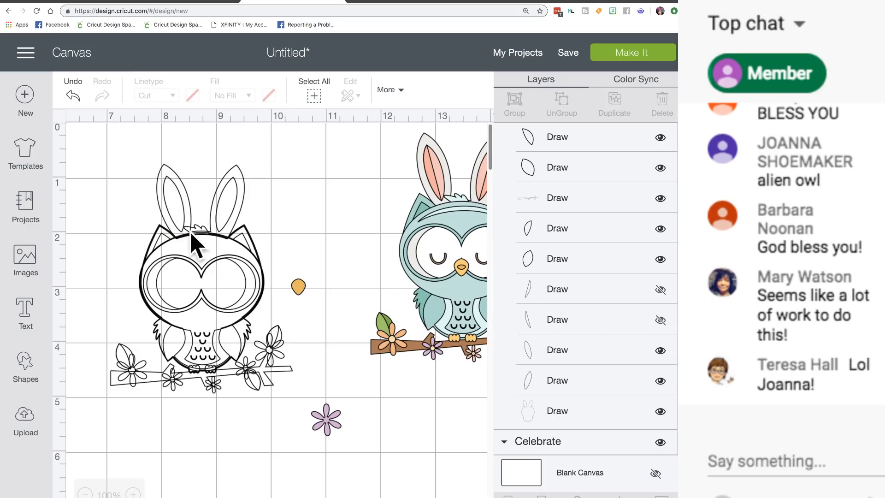
# Step: Find the outlined owl's lower full-body silhouette layer and toggle its visibility to examine which lines it draws
pyautogui.scroll(-3, 272, 293)
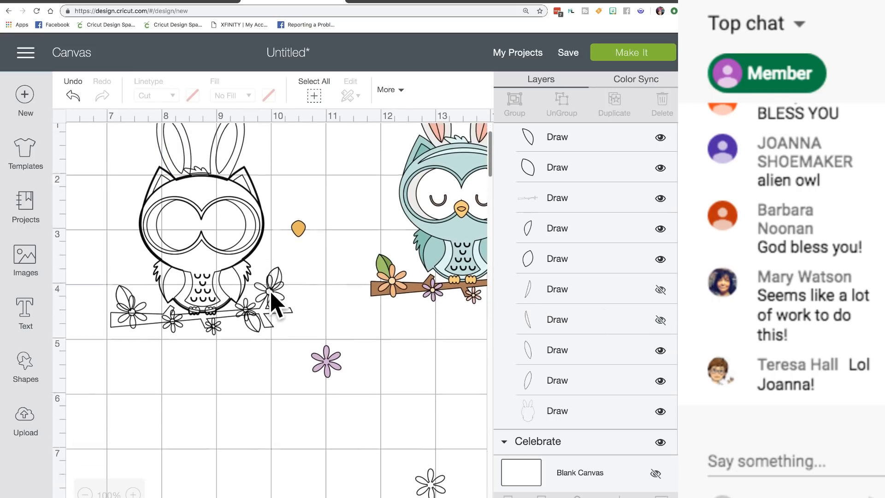
pyautogui.click(263, 210)
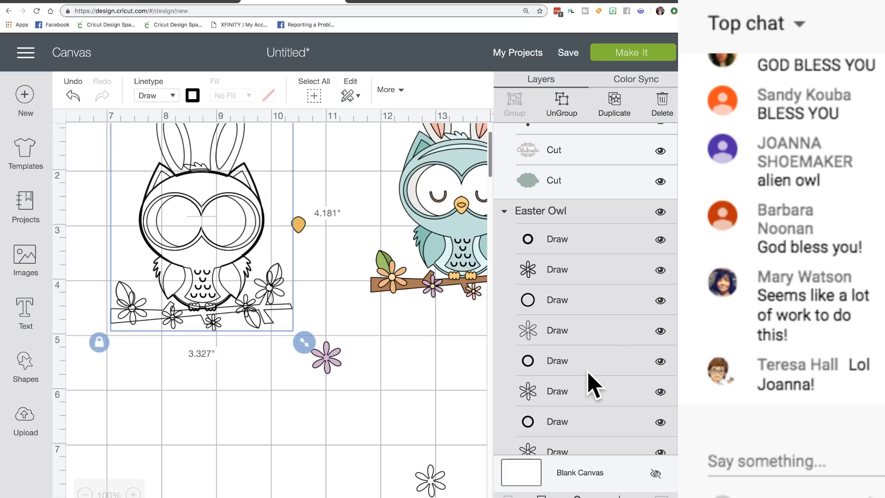
pyautogui.scroll(-3, 586, 291)
pyautogui.scroll(3, 586, 291)
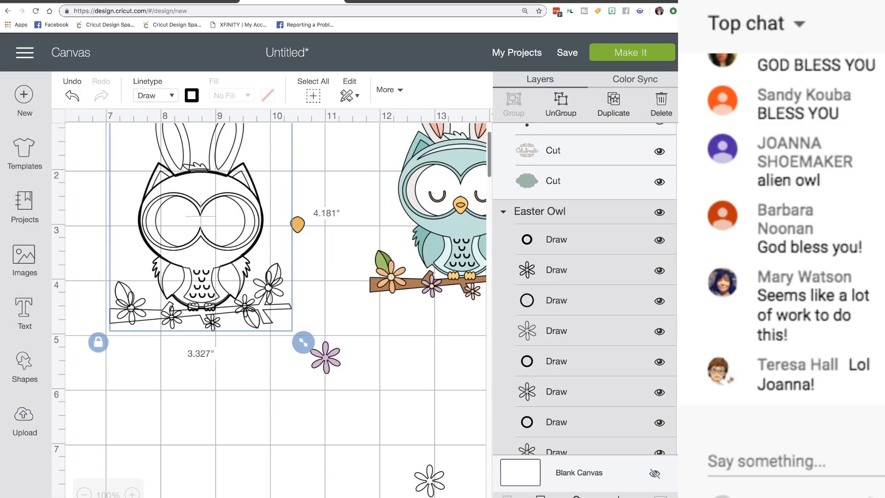
pyautogui.scroll(-5, 677, 379)
pyautogui.scroll(-5, 677, 379)
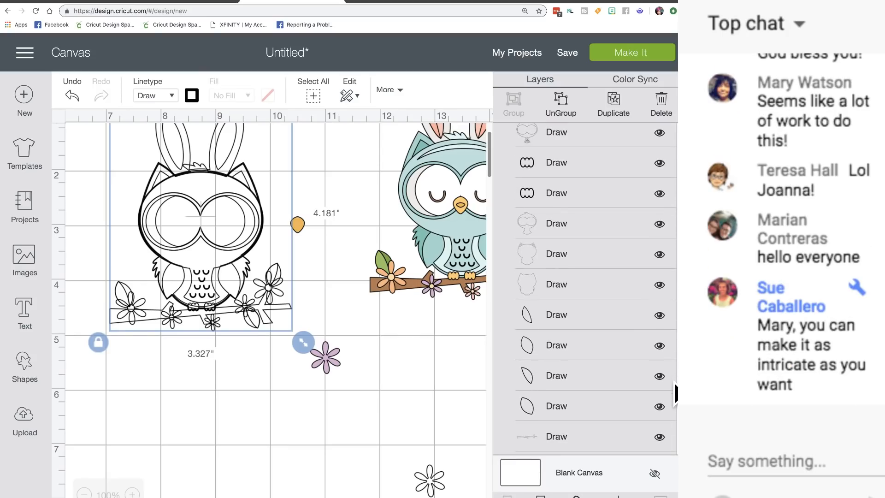
pyautogui.click(566, 285)
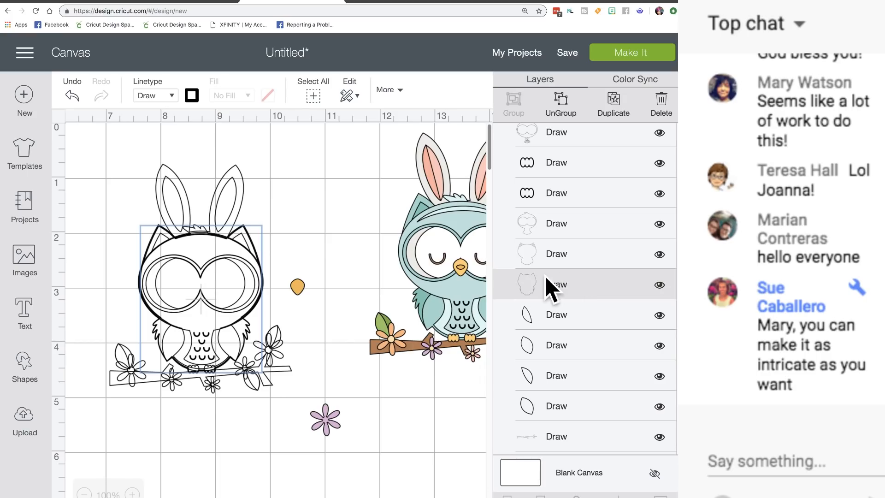
pyautogui.click(660, 285)
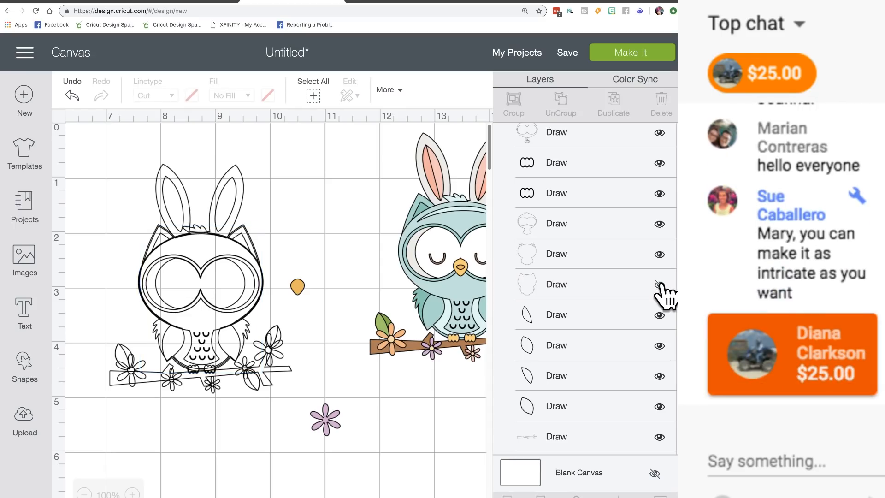
pyautogui.click(660, 284)
pyautogui.click(660, 284)
pyautogui.click(660, 284)
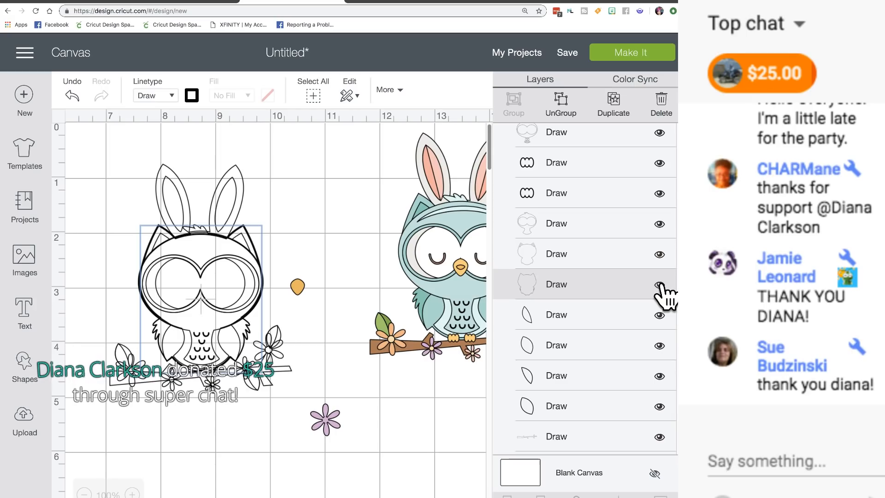
# Step: Hide the outlined owl's lower full-body silhouette layer after comparing the drawing with and without it
pyautogui.click(661, 285)
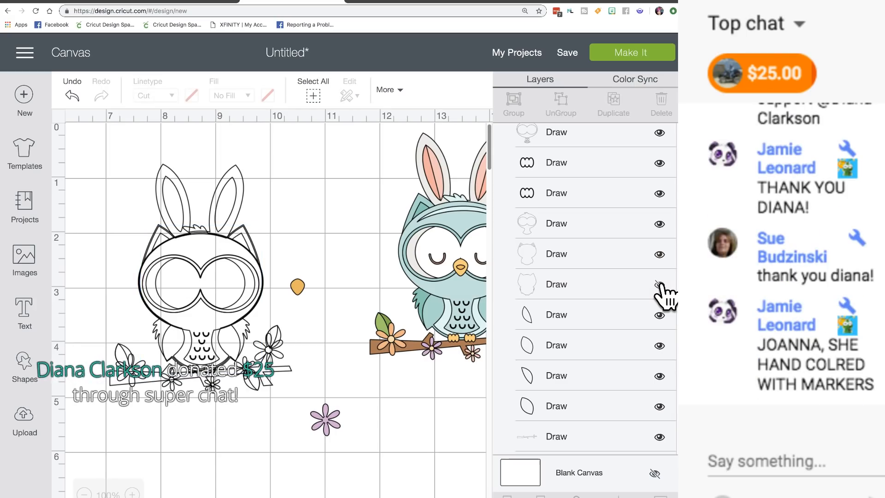
pyautogui.click(662, 285)
pyautogui.click(661, 285)
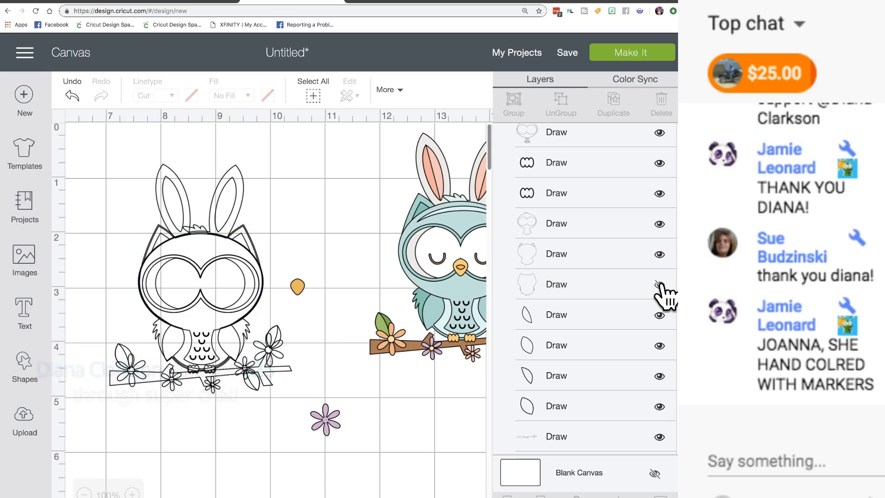
pyautogui.click(661, 285)
pyautogui.click(661, 285)
pyautogui.click(661, 285)
pyautogui.click(661, 285)
# Step: Use Contour on the outlined owl's remaining cat-eared silhouette layer to turn off the large body shape, keeping only the two ear triangles
pyautogui.click(659, 255)
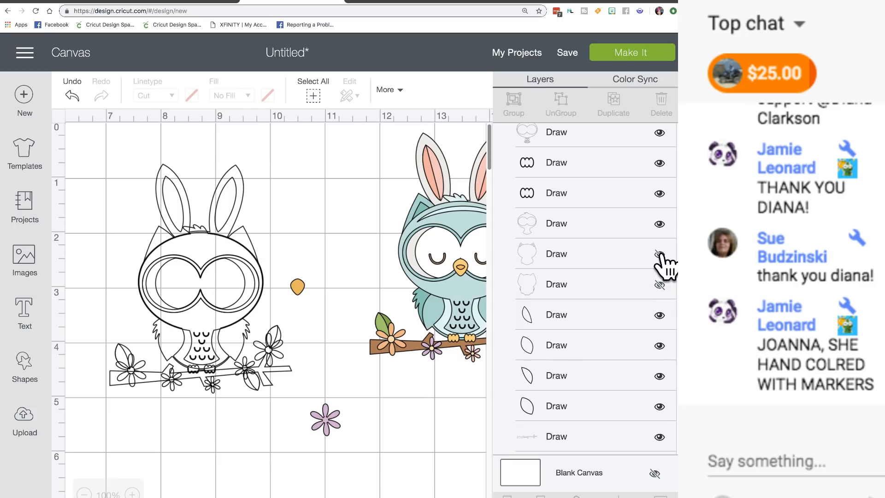
pyautogui.click(660, 254)
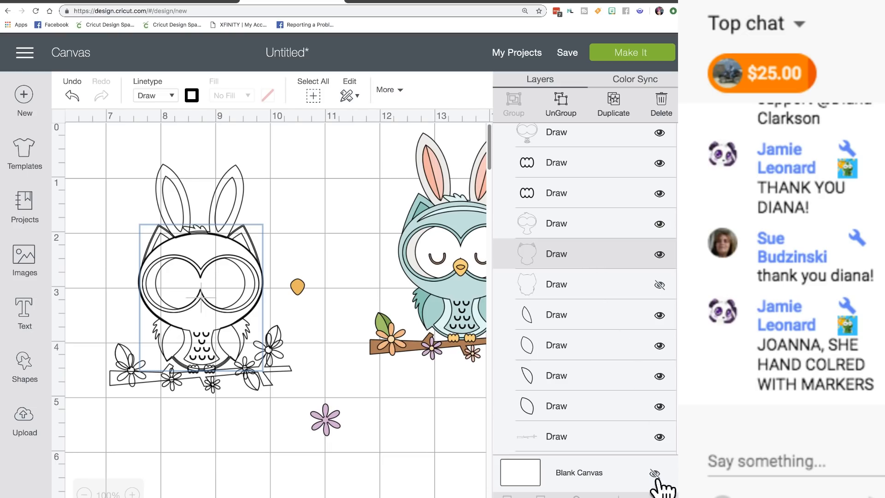
pyautogui.click(661, 496)
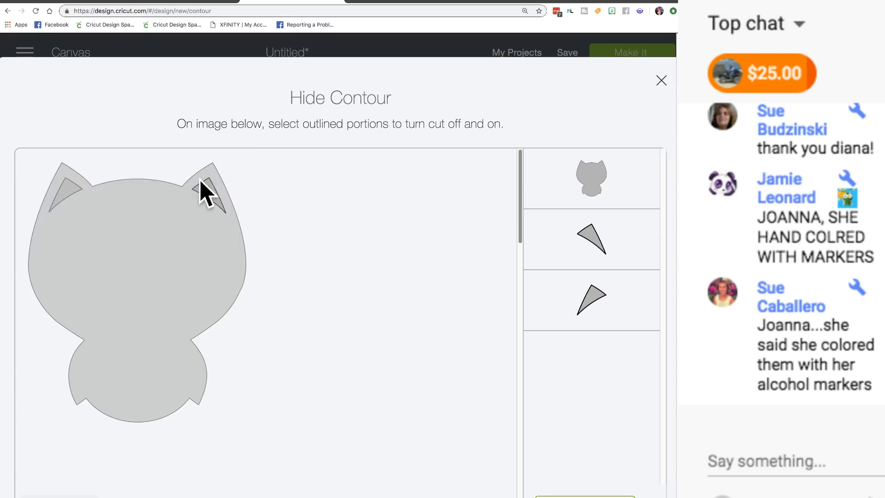
pyautogui.click(148, 300)
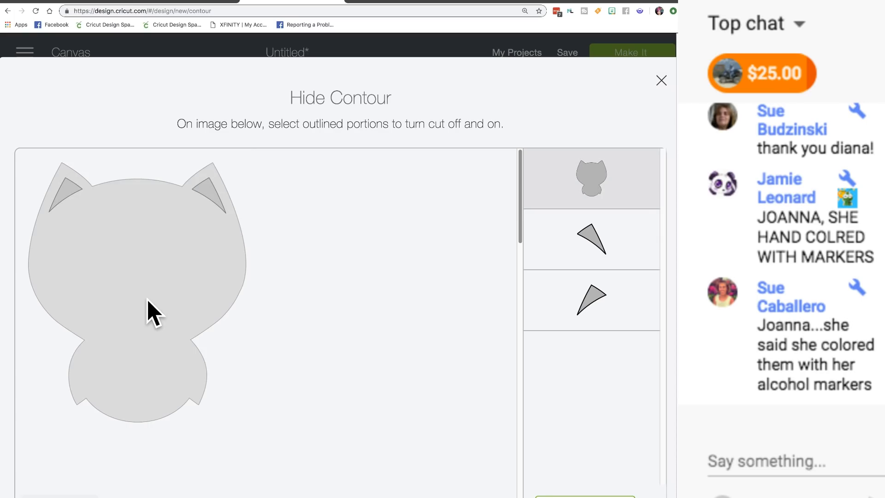
pyautogui.click(351, 47)
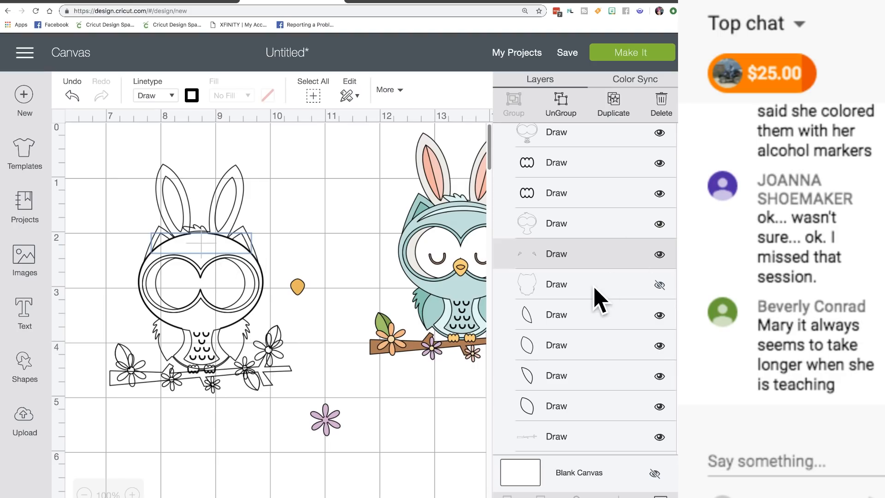
pyautogui.scroll(-1, 599, 300)
pyautogui.scroll(1, 600, 300)
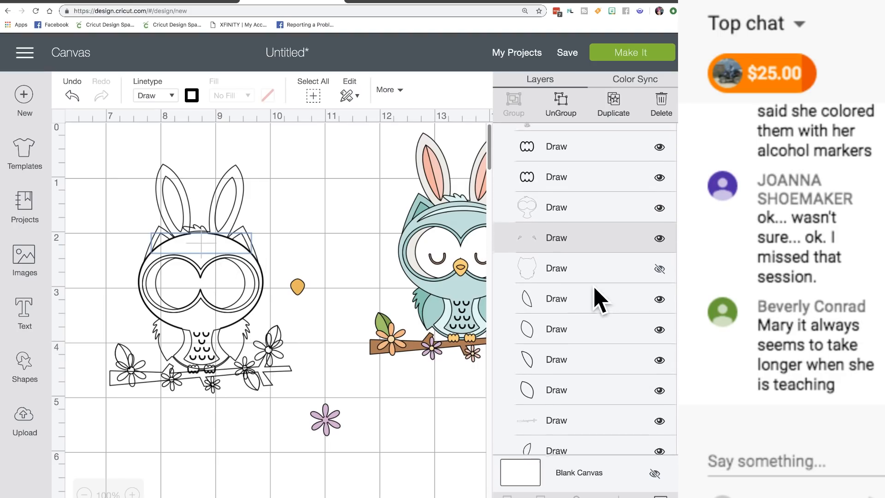
pyautogui.click(315, 228)
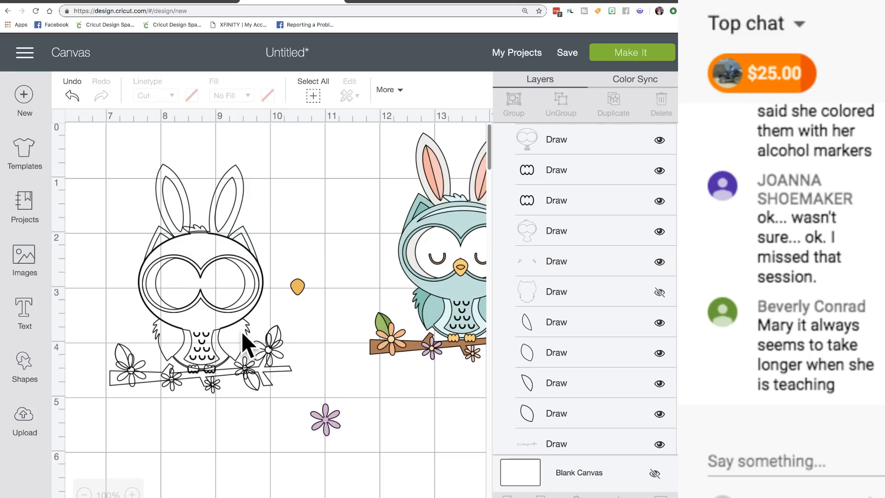
# Step: Shift the outlined owl slightly up and left, and hide the narrow half-leaf layers of the leaves on its branch
pyautogui.click(199, 268)
pyautogui.moveTo(200, 272)
pyautogui.mouseDown()
pyautogui.moveTo(201, 279)
pyautogui.moveTo(204, 260)
pyautogui.moveTo(191, 266)
pyautogui.mouseUp()
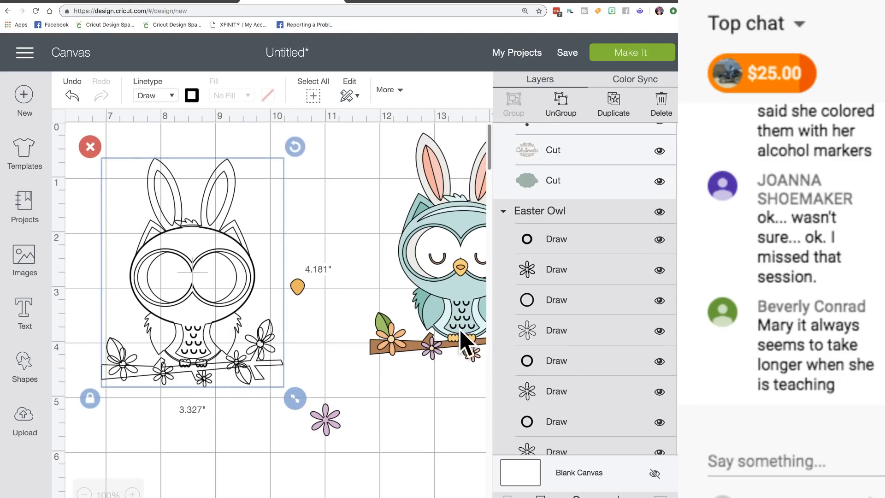
pyautogui.scroll(-10, 549, 342)
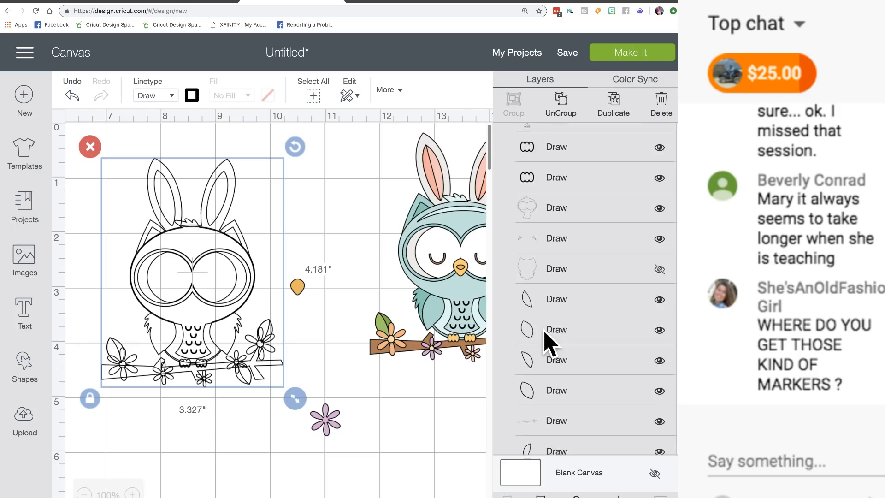
pyautogui.scroll(-3, 546, 336)
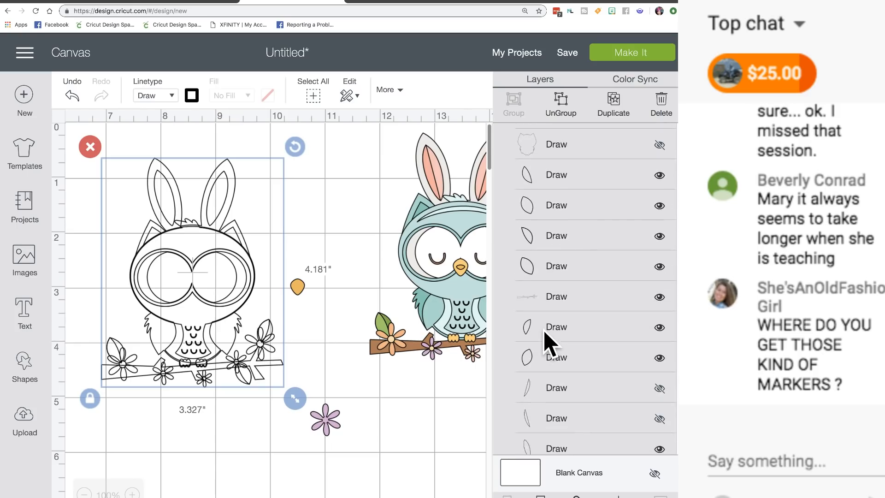
pyautogui.click(661, 236)
pyautogui.click(661, 236)
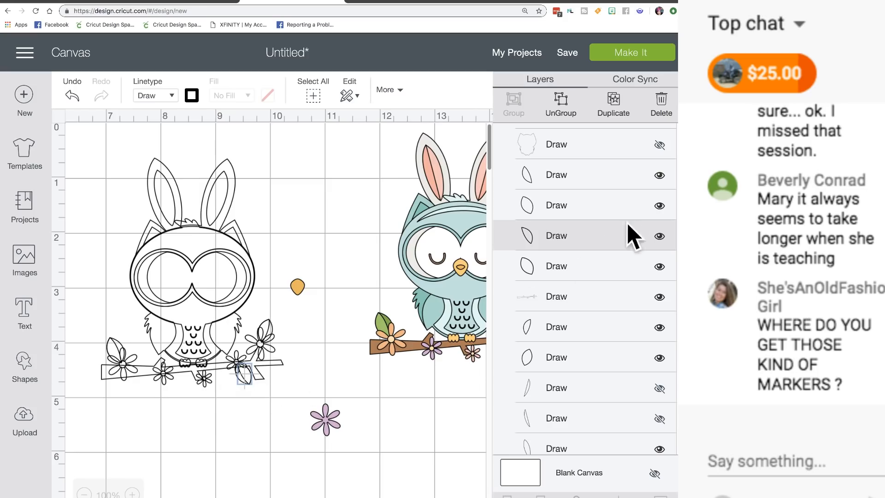
pyautogui.click(659, 236)
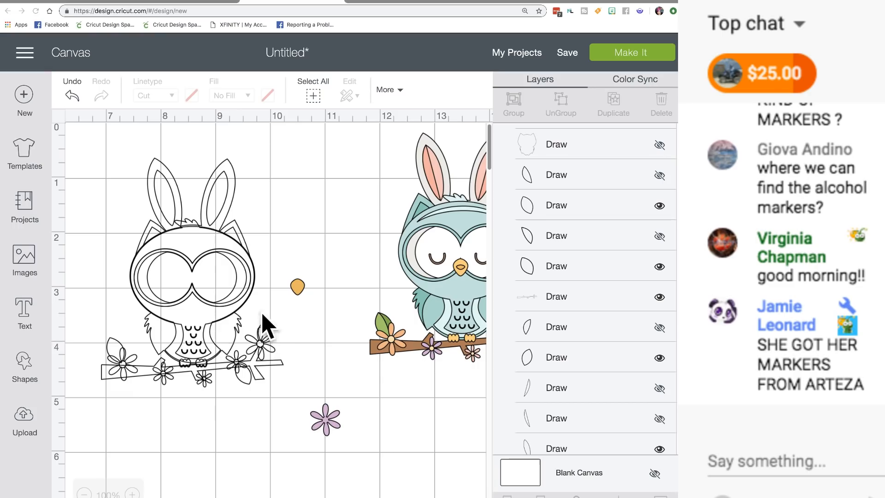
pyautogui.click(225, 300)
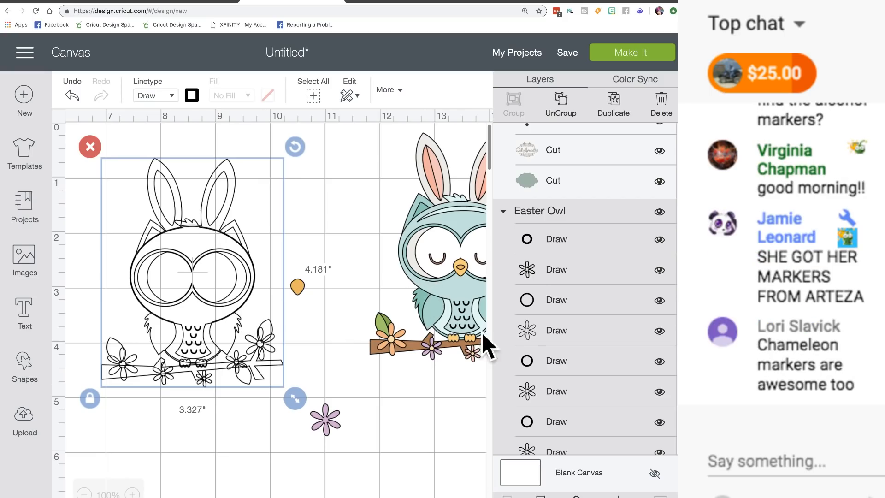
pyautogui.scroll(-2, 572, 369)
pyautogui.scroll(-15, 576, 369)
pyautogui.scroll(-3, 577, 358)
pyautogui.scroll(6, 575, 364)
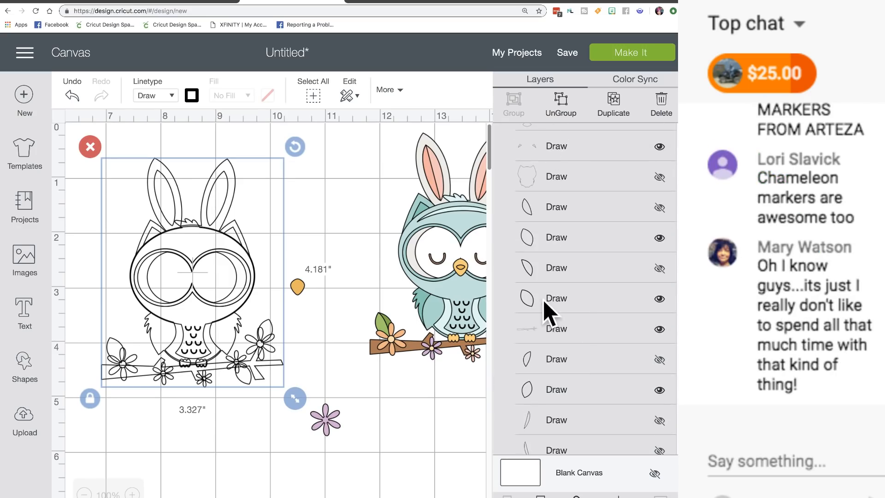
# Step: Move the coloured Easter Owl left so it sits directly beside the outlined owl
pyautogui.click(405, 259)
pyautogui.moveTo(406, 267); pyautogui.dragTo(369, 286)
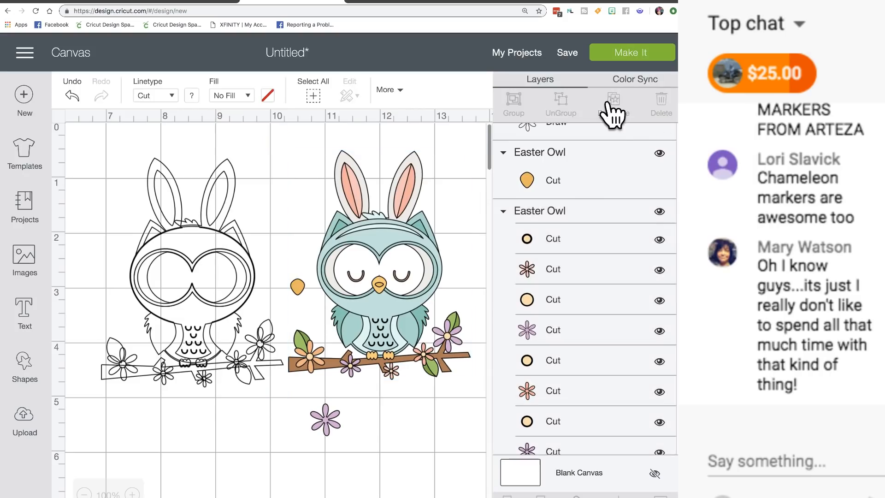
# Step: Duplicate the coloured Easter Owl and hide the whole copy, leaving the original owl selected
pyautogui.click(614, 115)
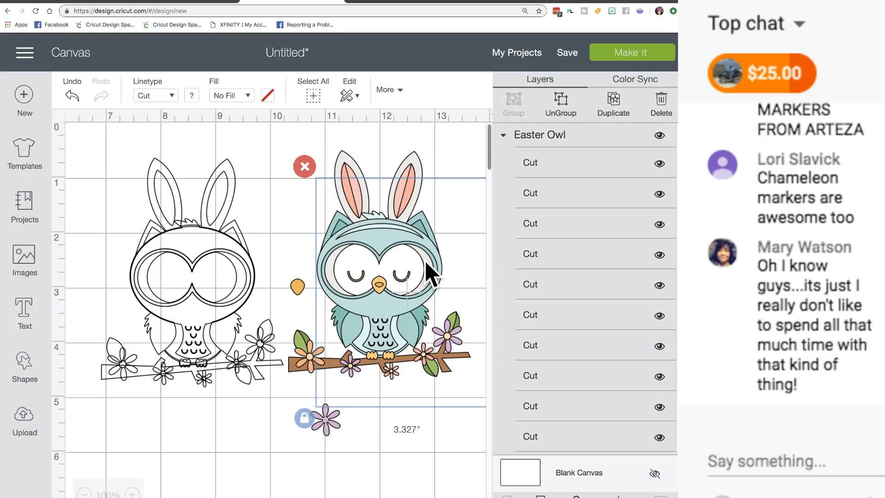
pyautogui.moveTo(428, 275); pyautogui.dragTo(416, 259)
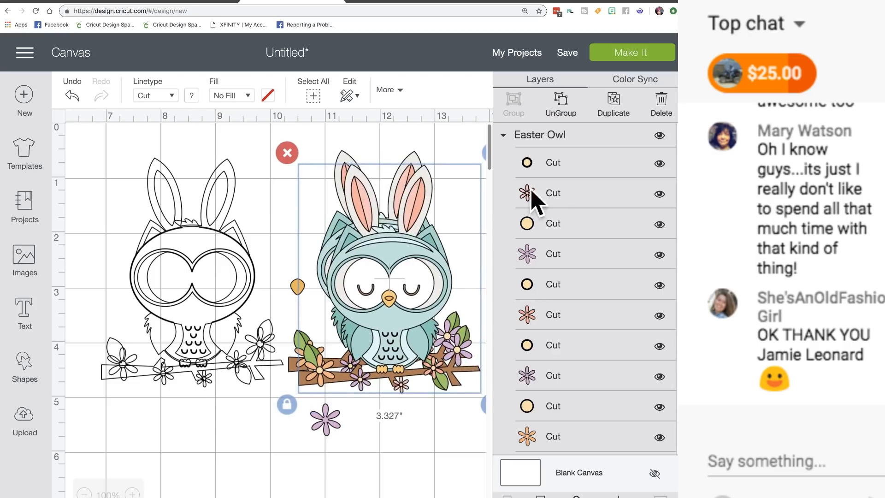
pyautogui.click(660, 136)
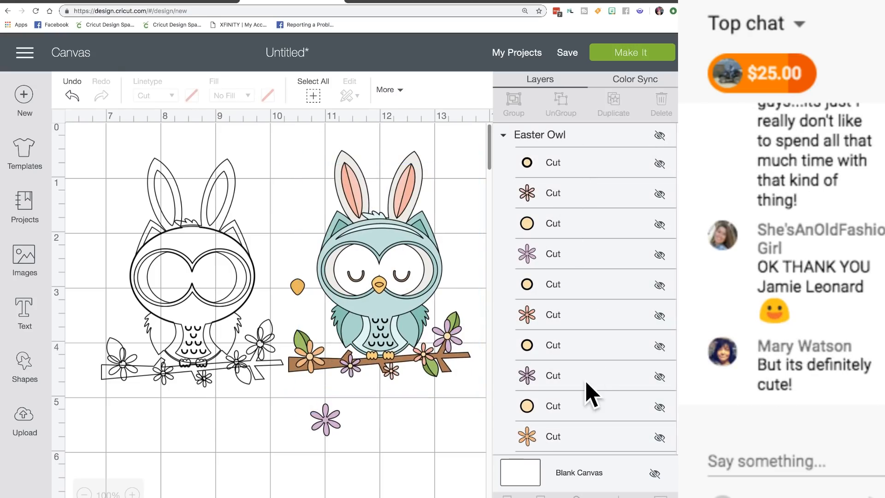
pyautogui.click(397, 295)
pyautogui.hscroll(5, 397, 295)
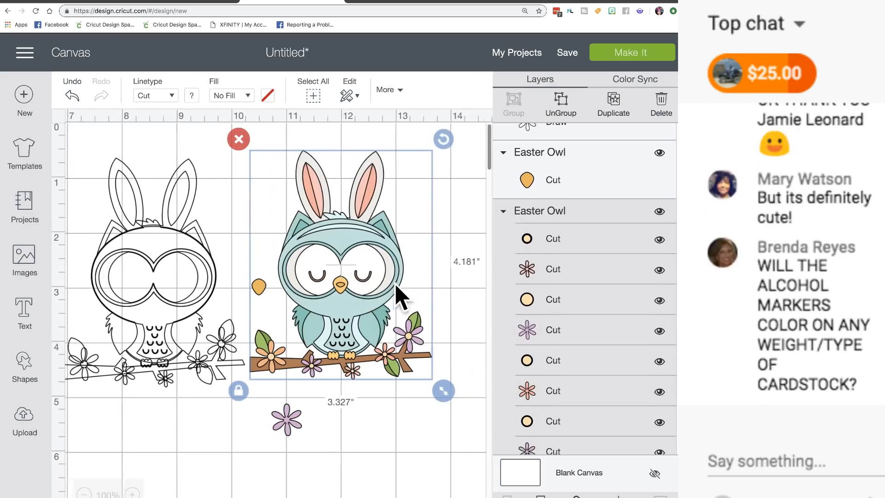
# Step: Spread the coloured owl and the outlined owl apart on the canvas, and move the loose orange beak shape below them beside the purple flower
pyautogui.moveTo(302, 283); pyautogui.dragTo(376, 284)
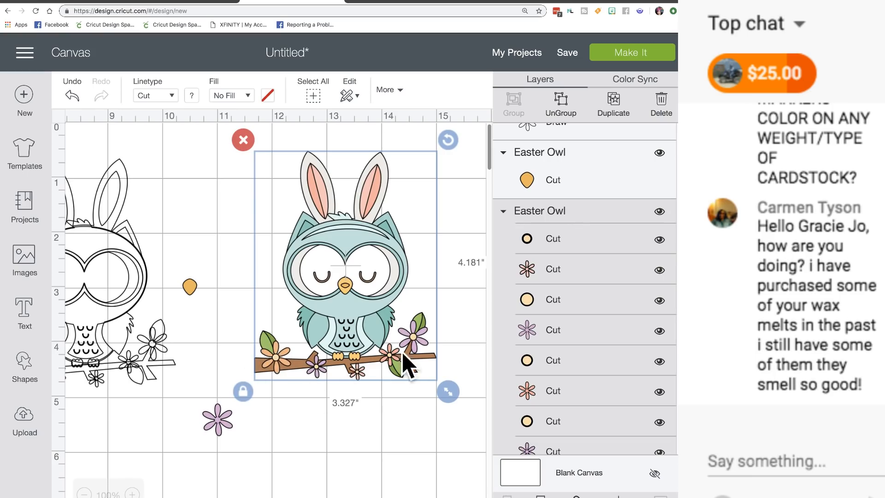
pyautogui.moveTo(194, 293); pyautogui.dragTo(172, 475)
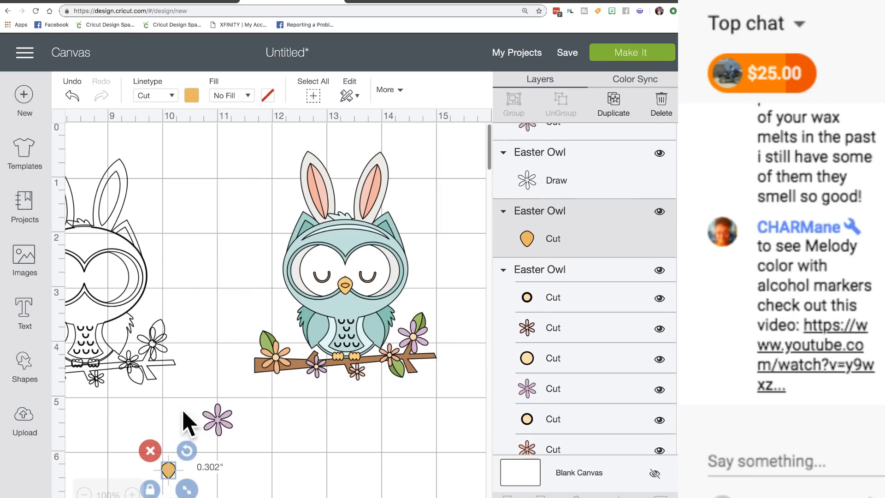
pyautogui.moveTo(116, 279)
pyautogui.mouseDown()
pyautogui.moveTo(286, 300)
pyautogui.moveTo(253, 208)
pyautogui.moveTo(164, 272)
pyautogui.mouseUp()
# Step: Weld all layers of the visible coloured Easter Owl into one solid silhouette and select it
pyautogui.click(340, 261)
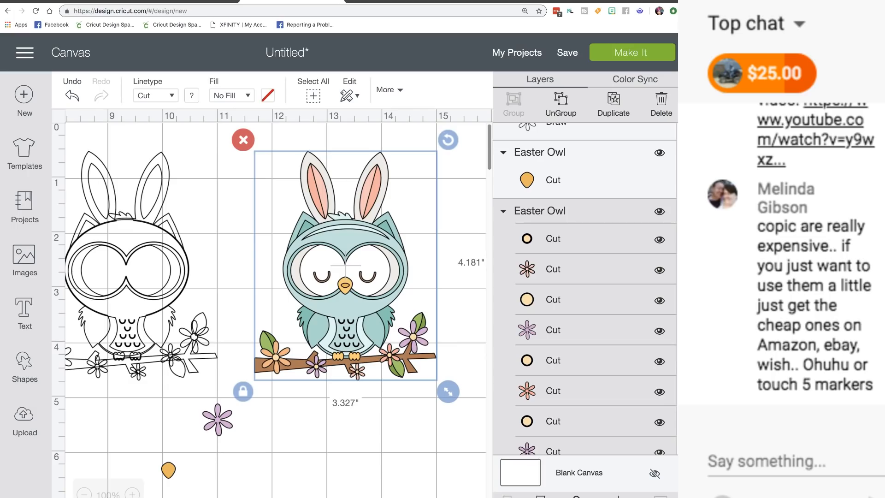
pyautogui.press('Delete')
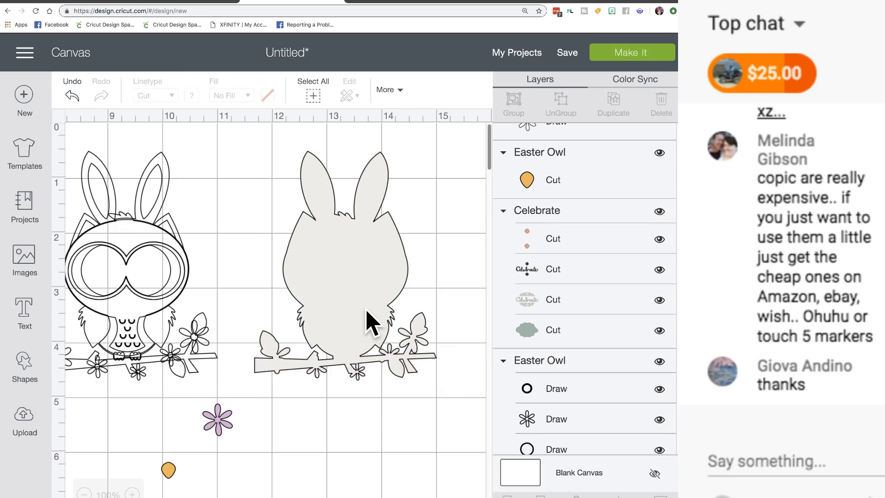
pyautogui.click(369, 323)
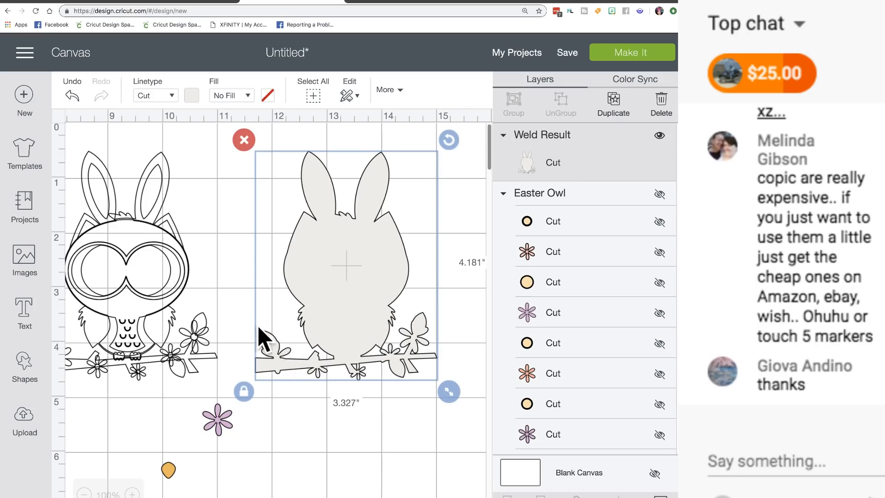
# Step: Move the outlined owl onto the welded silhouette and align the two at X 11.694 and Y about 0.62
pyautogui.click(128, 264)
pyautogui.moveTo(127, 265)
pyautogui.mouseDown()
pyautogui.moveTo(271, 220)
pyautogui.moveTo(333, 258)
pyautogui.moveTo(345, 255)
pyautogui.moveTo(334, 255)
pyautogui.mouseUp()
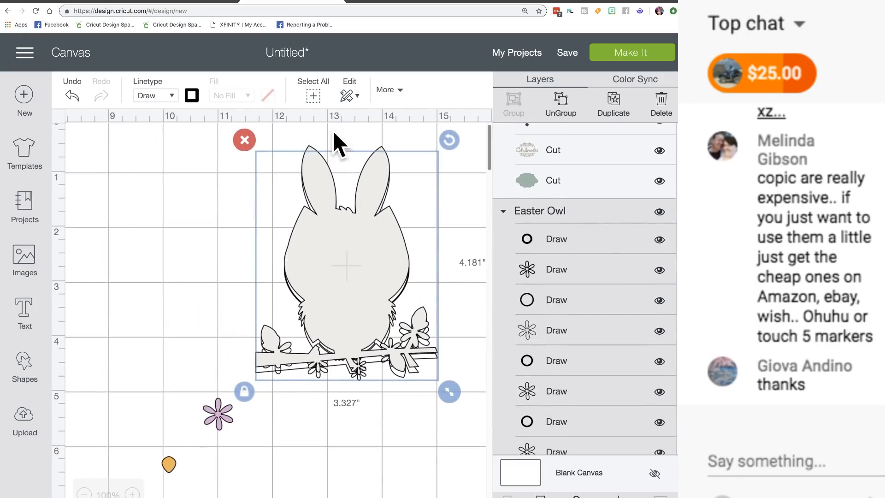
pyautogui.click(397, 91)
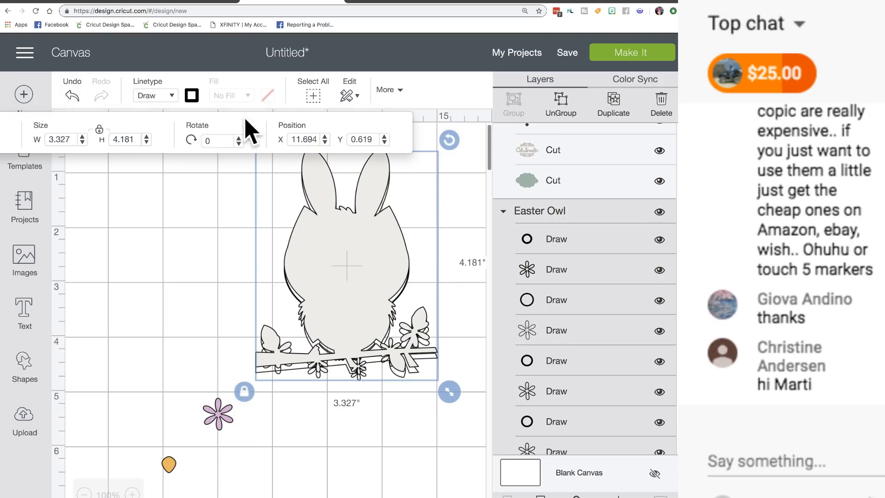
pyautogui.click(222, 217)
pyautogui.moveTo(332, 222)
pyautogui.mouseDown()
pyautogui.moveTo(322, 234)
pyautogui.moveTo(335, 229)
pyautogui.mouseUp()
pyautogui.click(399, 90)
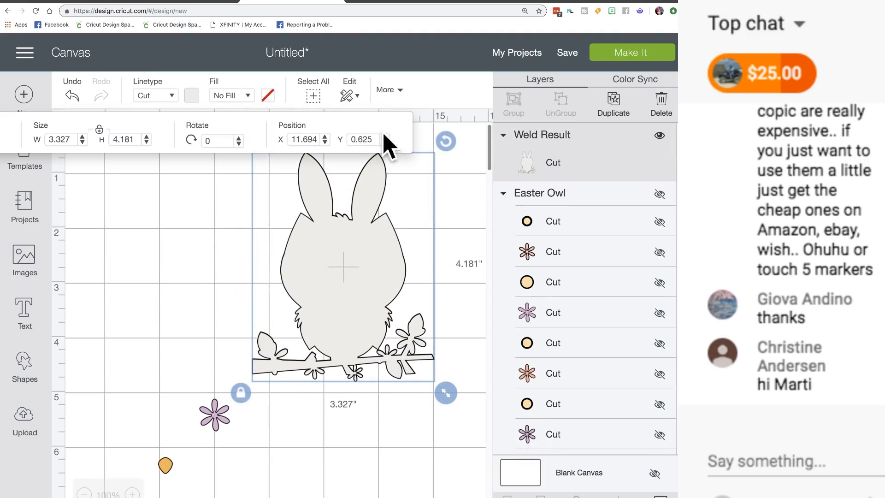
# Step: Send the welded silhouette to the back so it lies behind the outlined owl
pyautogui.moveTo(471, 2); pyautogui.dragTo(492, 2)
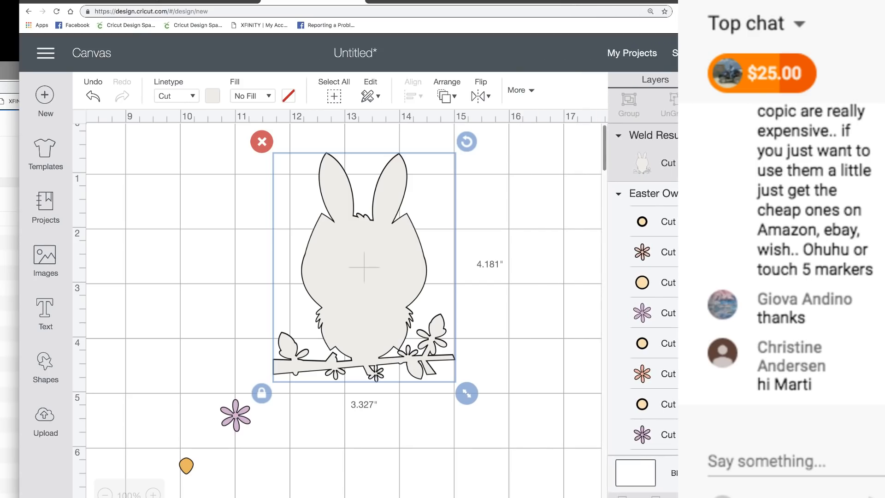
pyautogui.moveTo(473, 6); pyautogui.dragTo(452, 9)
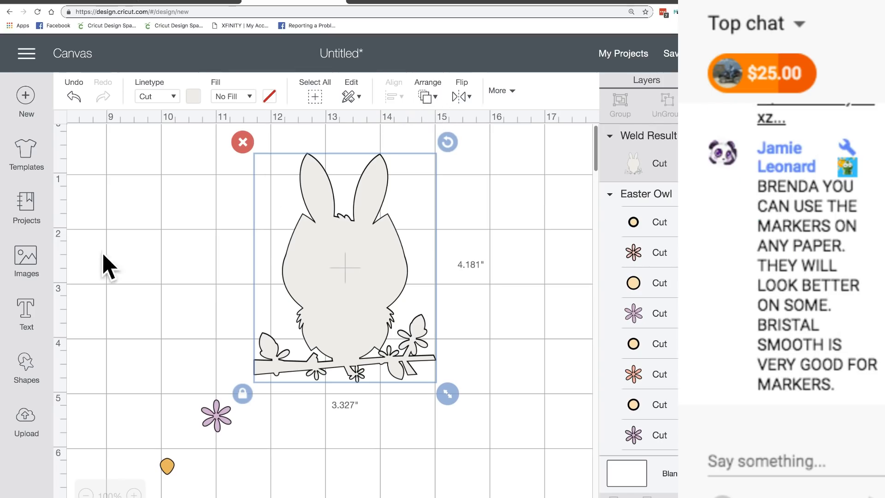
pyautogui.click(432, 105)
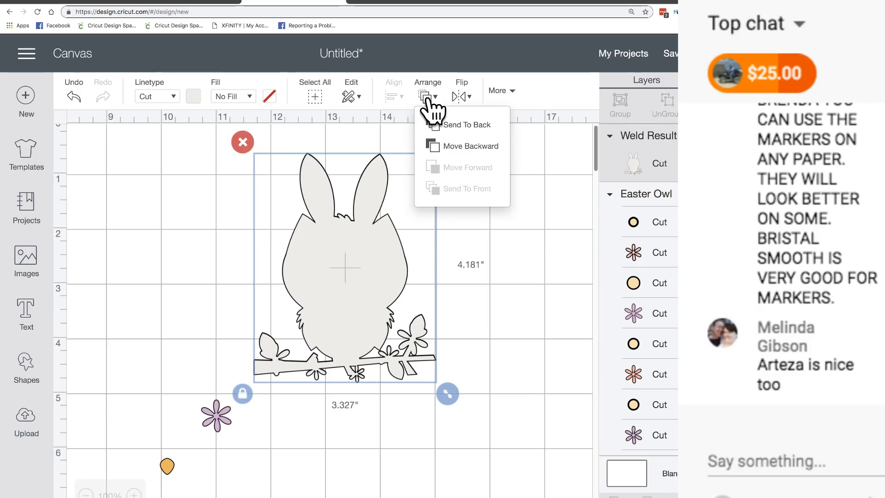
pyautogui.click(454, 147)
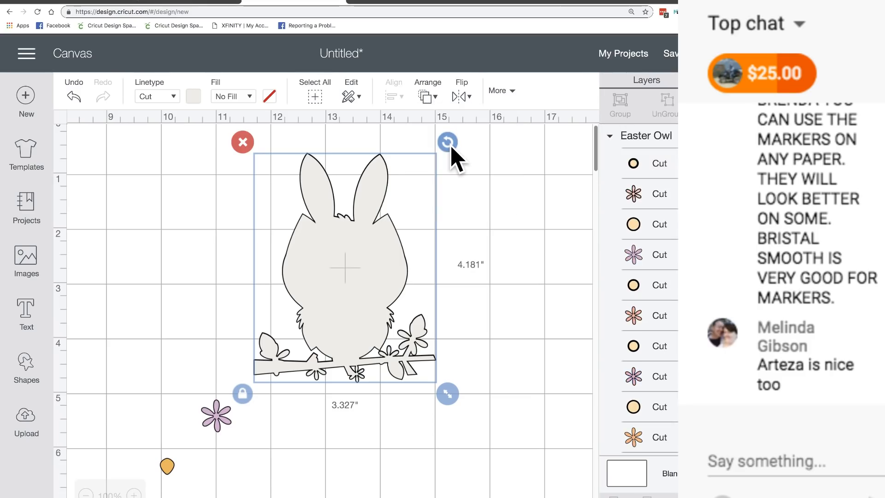
pyautogui.click(425, 103)
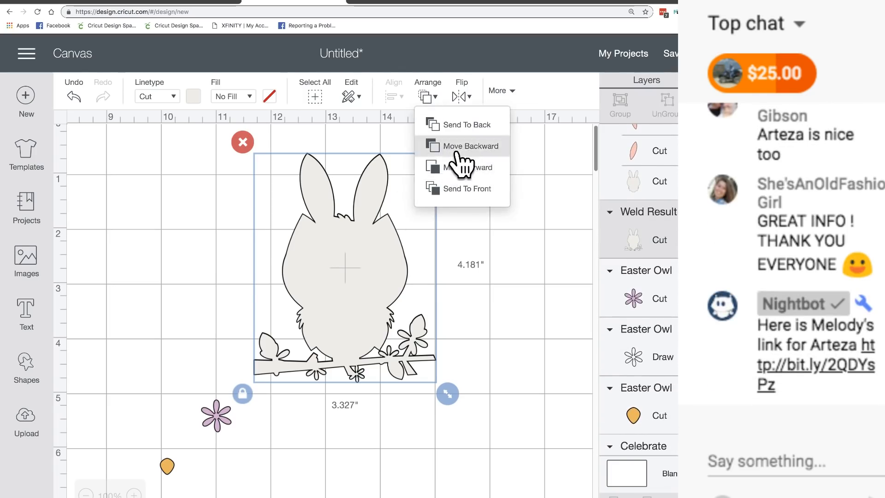
pyautogui.click(458, 124)
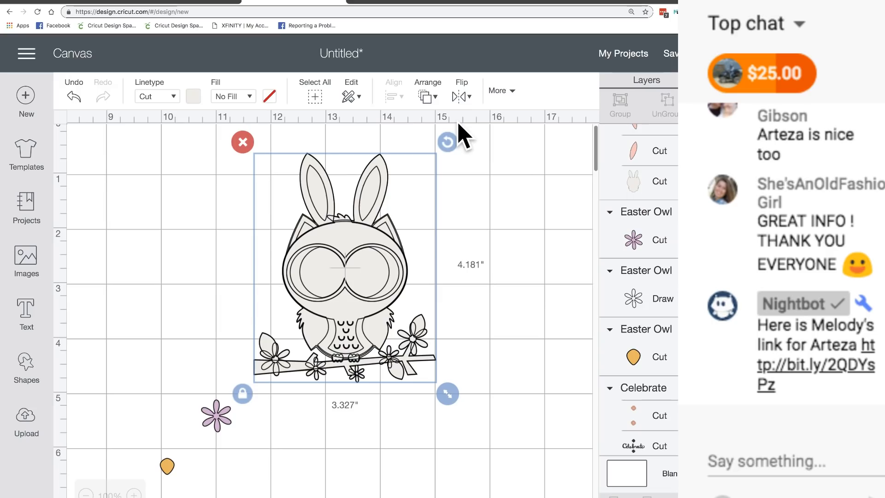
pyautogui.click(488, 259)
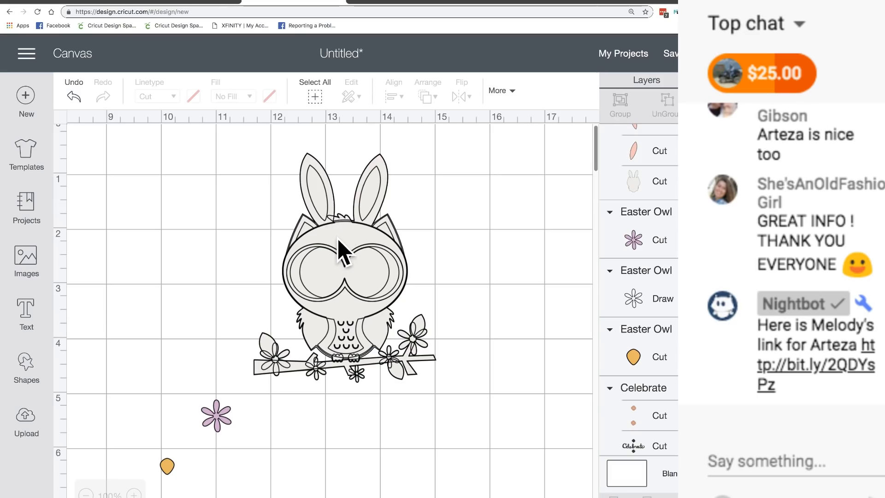
# Step: Remove the extra tuft and lower body curve lines from the outlined owl's head-and-belly draw layer
pyautogui.click(344, 226)
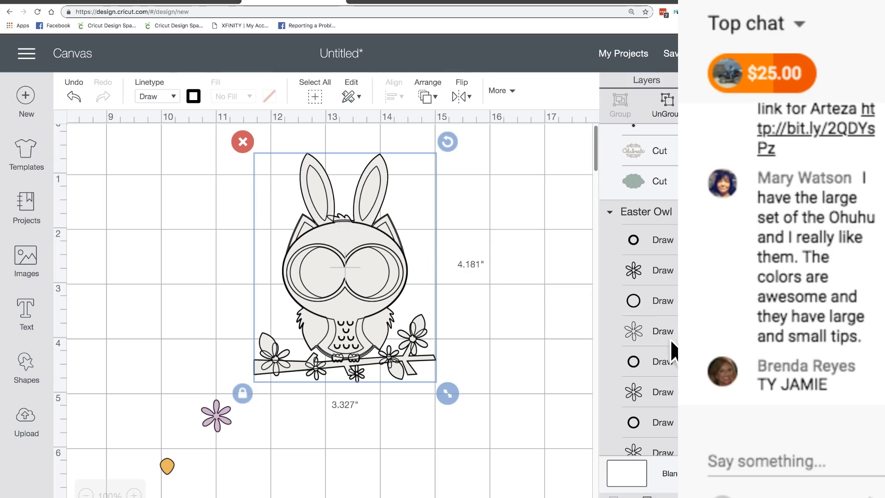
pyautogui.scroll(-5, 668, 352)
pyautogui.scroll(-5, 668, 355)
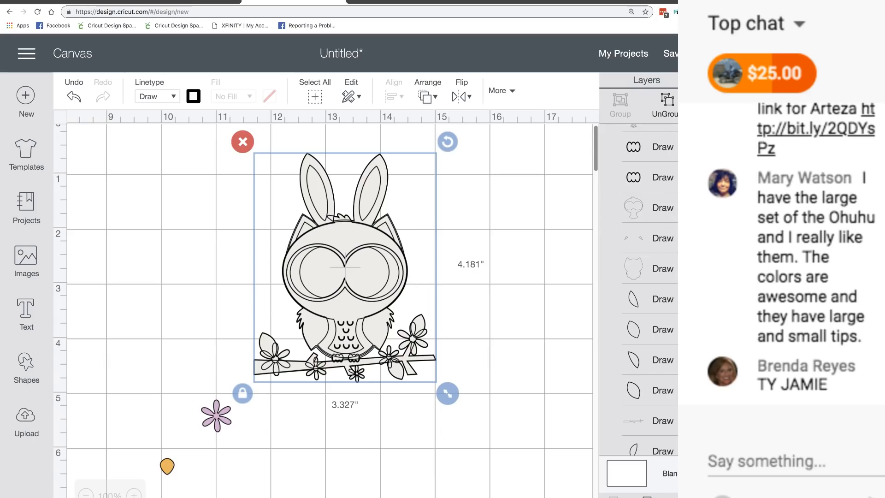
pyautogui.click(662, 208)
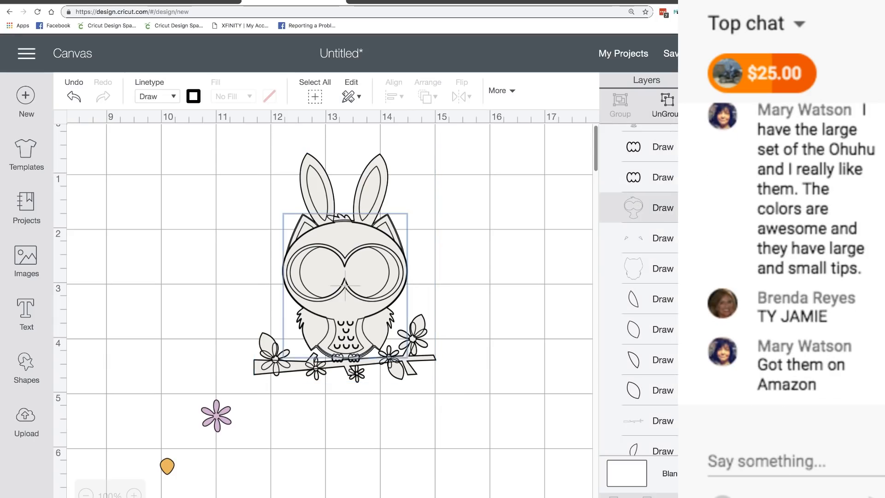
pyautogui.press('Escape')
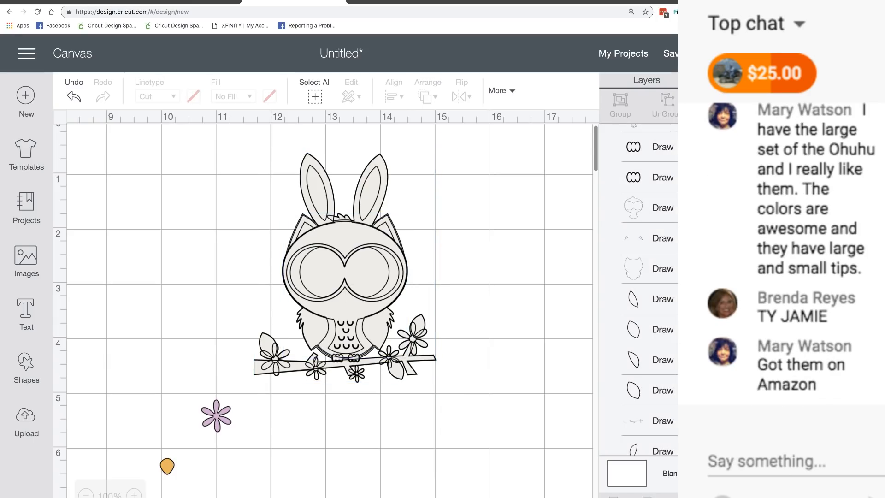
pyautogui.click(663, 207)
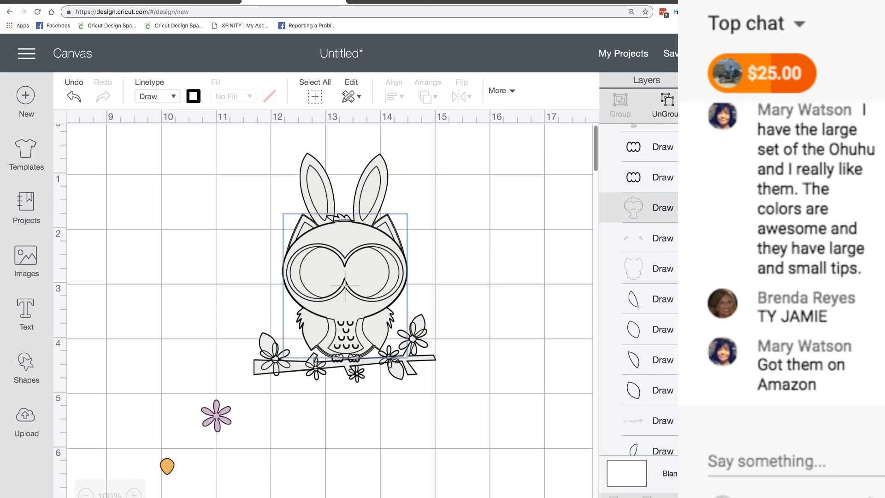
pyautogui.press('Escape')
pyautogui.click(663, 208)
pyautogui.press('Escape')
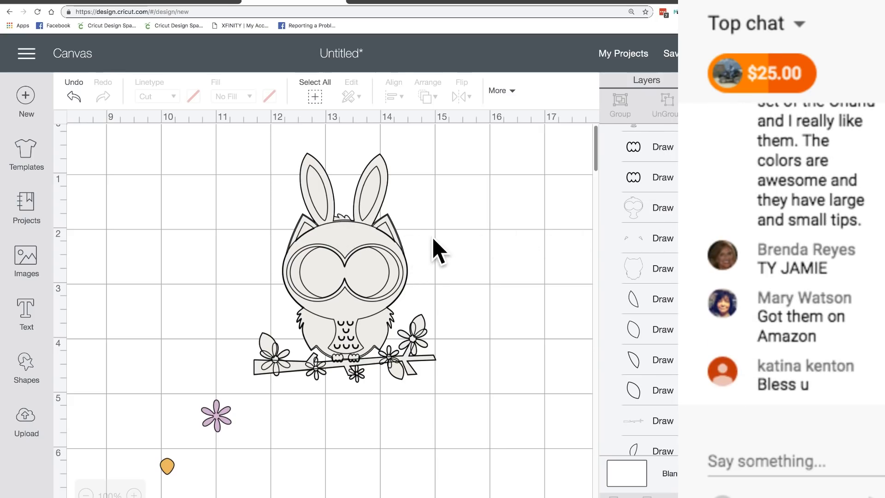
# Step: Preview the project's cutting mats to check how the owl's pieces are laid out, and return to the canvas
pyautogui.click(394, 240)
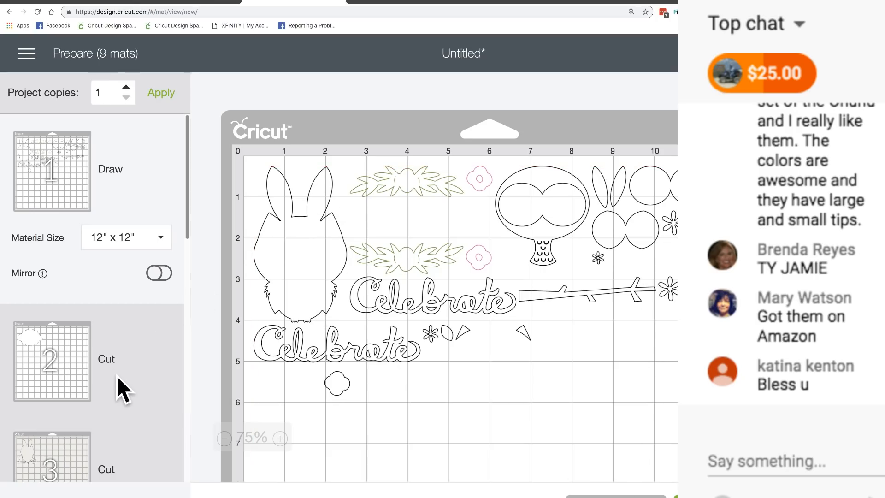
pyautogui.scroll(-1, 92, 429)
pyautogui.click(77, 458)
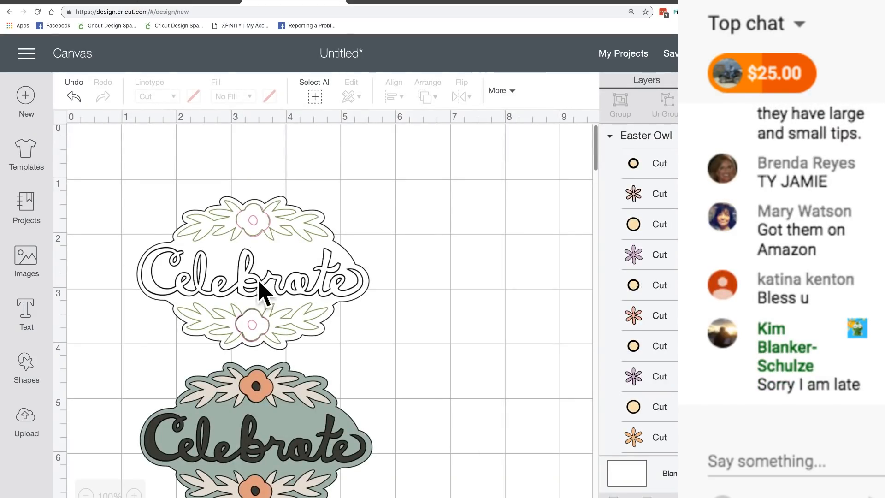
# Step: Select the outlined owl together with the silhouette behind it and attach them
pyautogui.hscroll(5, 277, 292)
pyautogui.hscroll(5, 275, 283)
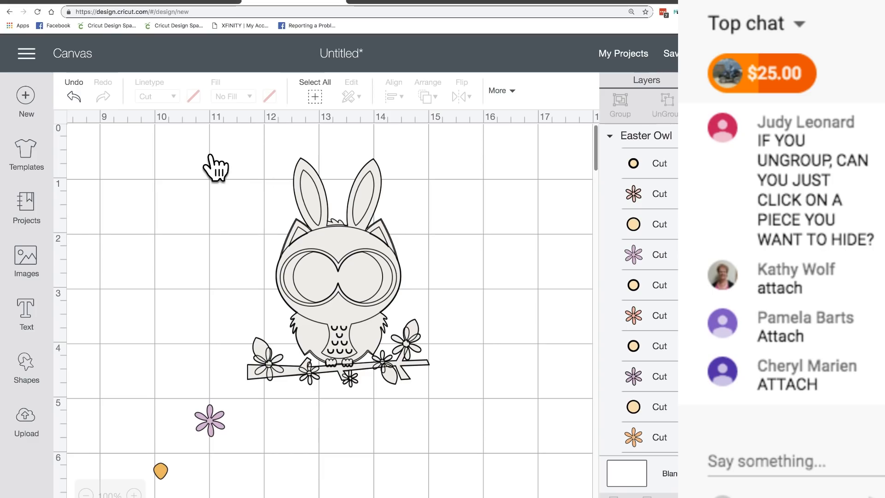
pyautogui.moveTo(191, 154); pyautogui.dragTo(462, 394)
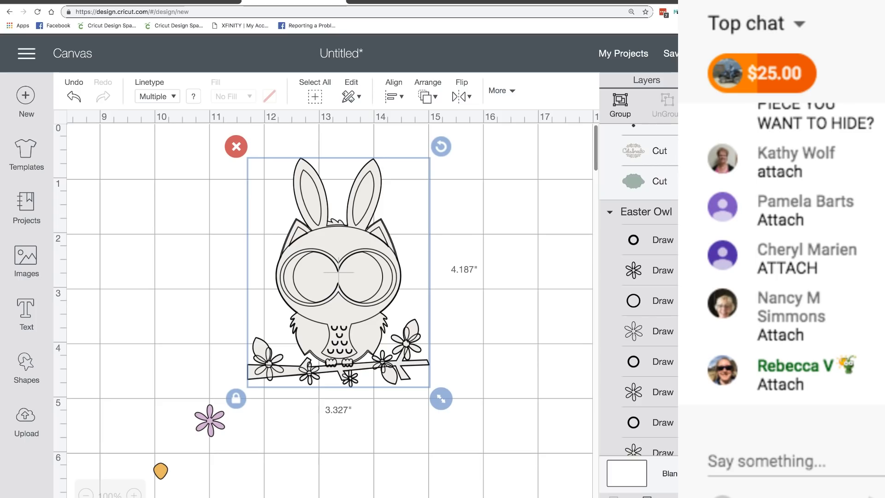
pyautogui.moveTo(788, 221); pyautogui.dragTo(669, 221)
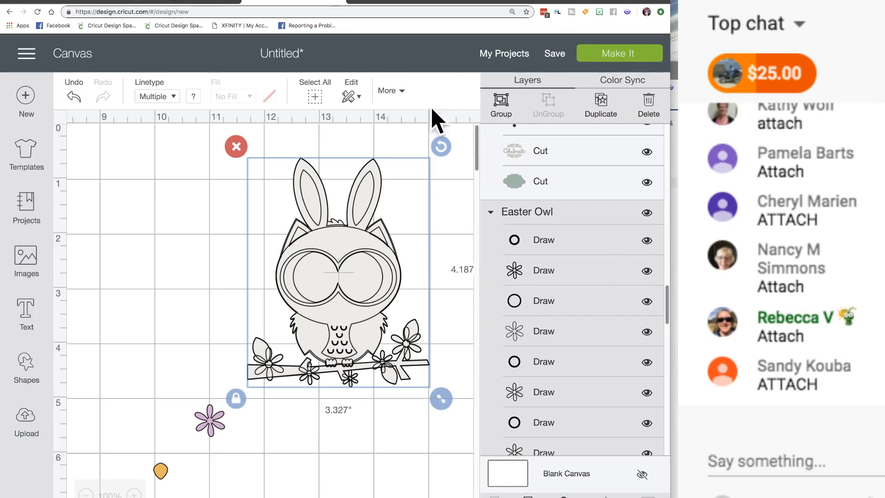
pyautogui.moveTo(374, 14); pyautogui.dragTo(375, 0)
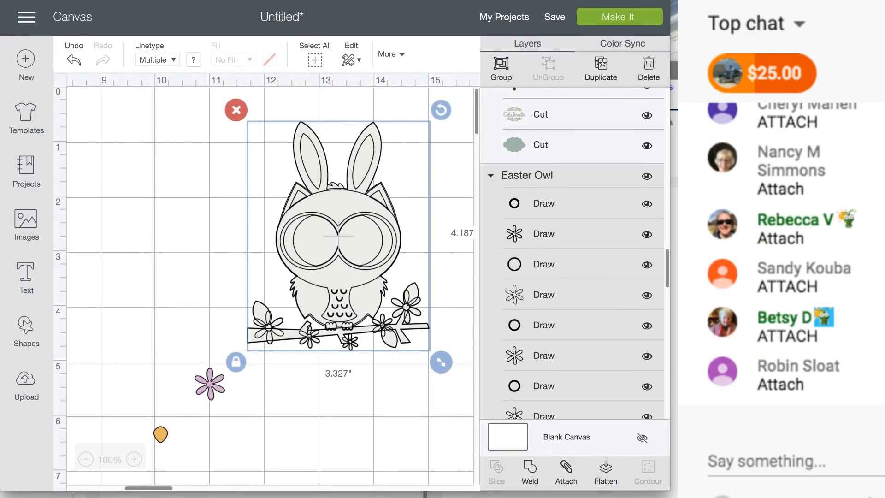
pyautogui.click(568, 469)
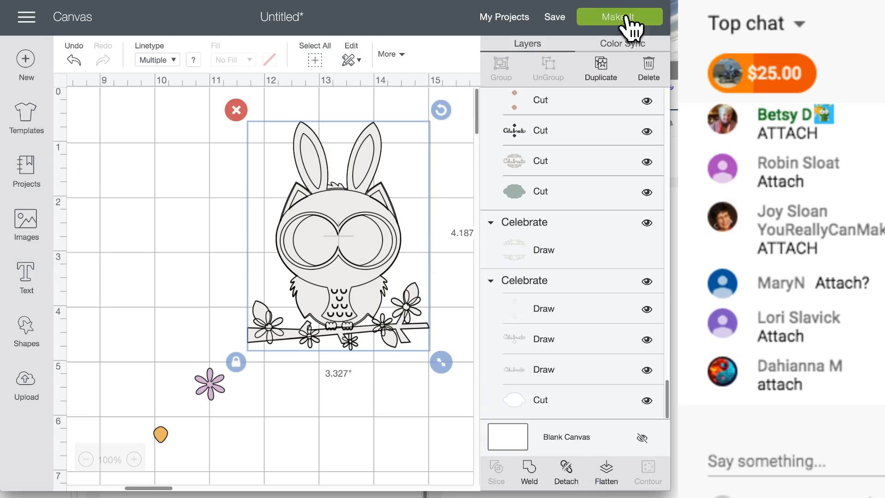
# Step: Preview the mats again, examine the attached owl on mat 3, and cancel back to the canvas
pyautogui.click(617, 18)
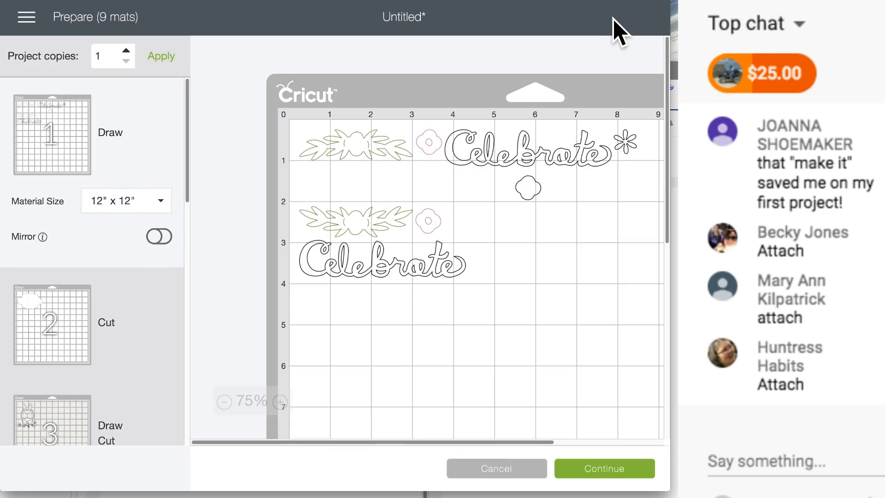
pyautogui.hscroll(5, 471, 221)
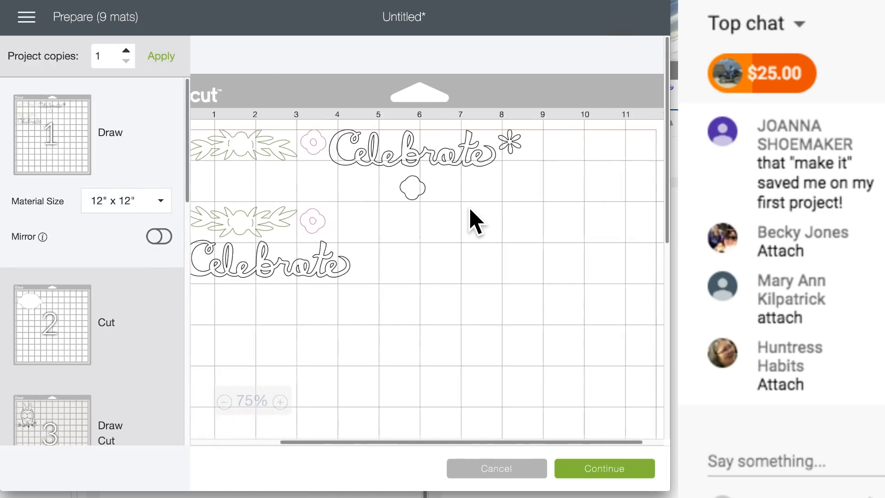
pyautogui.hscroll(-5, 473, 219)
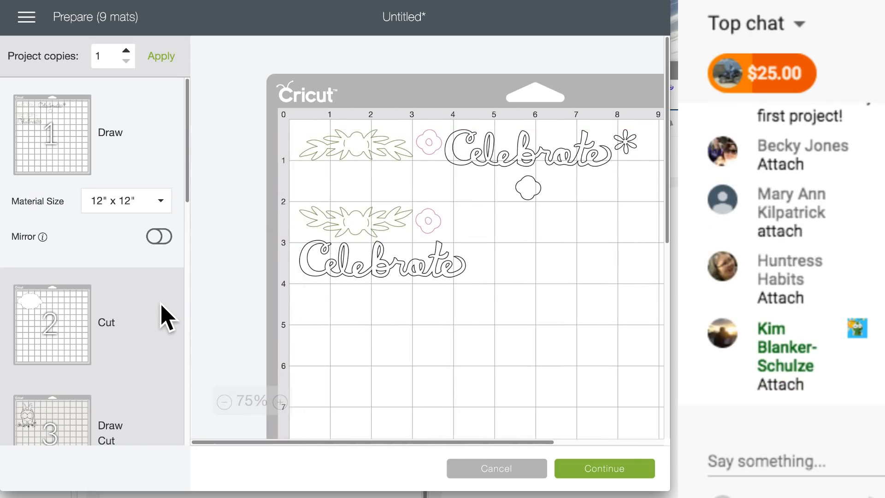
pyautogui.click(90, 426)
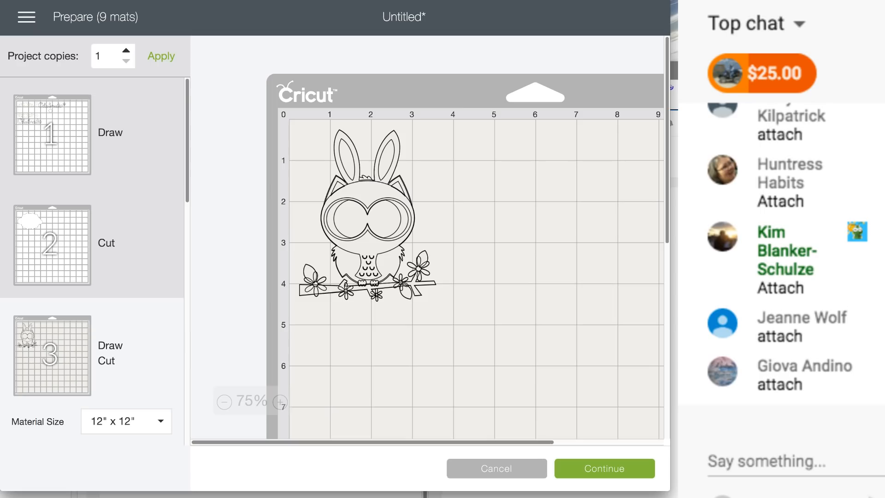
pyautogui.click(505, 471)
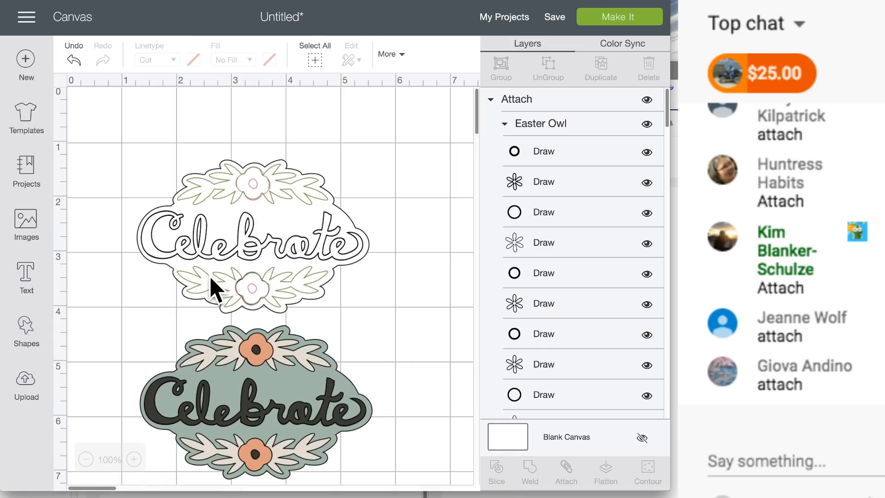
# Step: Shift the coloured Celebrate design slightly down and left beneath its outlined version
pyautogui.scroll(-2, 228, 311)
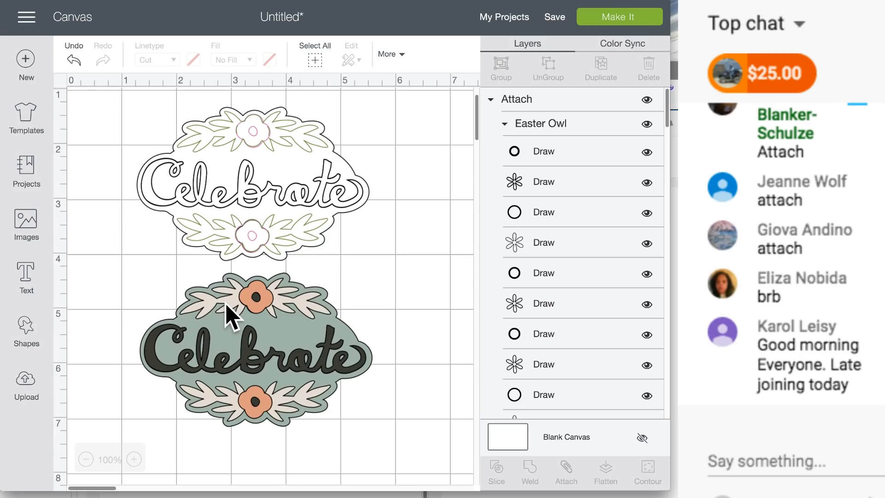
pyautogui.moveTo(249, 330)
pyautogui.mouseDown()
pyautogui.moveTo(232, 332)
pyautogui.moveTo(249, 326)
pyautogui.mouseUp()
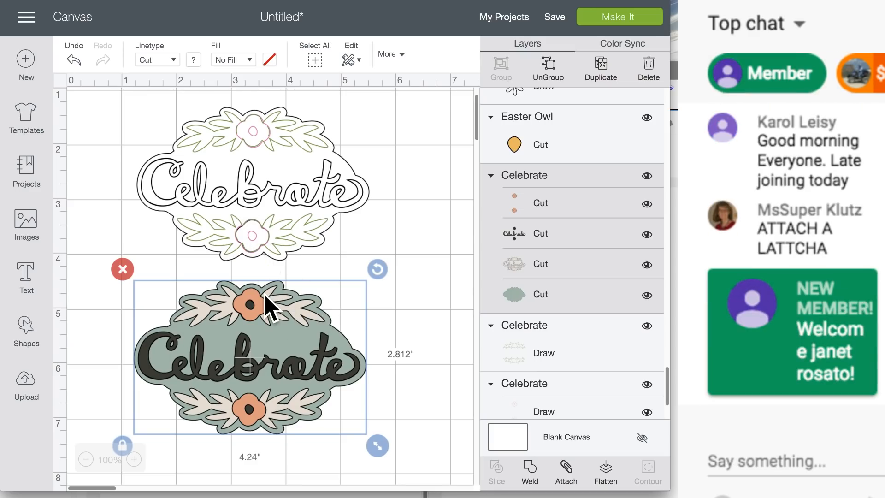
# Step: Duplicate the coloured Celebrate design and place the copy below the original, clear of it
pyautogui.scroll(-5, 268, 307)
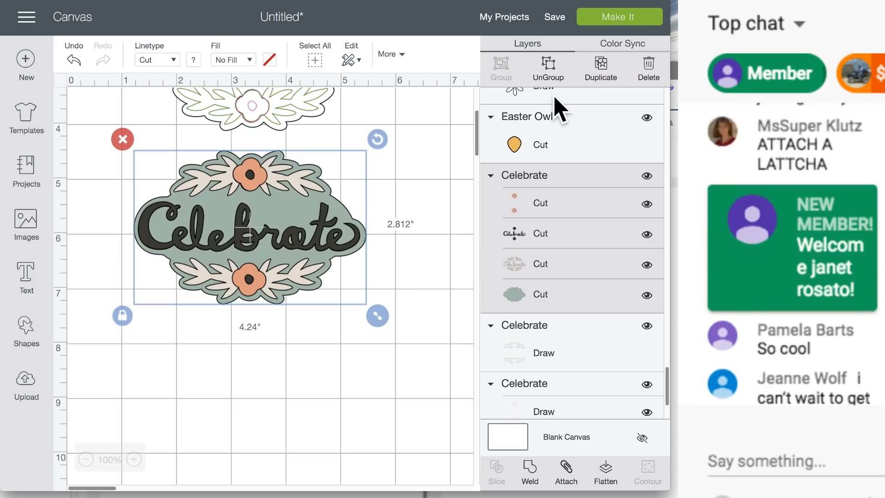
pyautogui.click(602, 76)
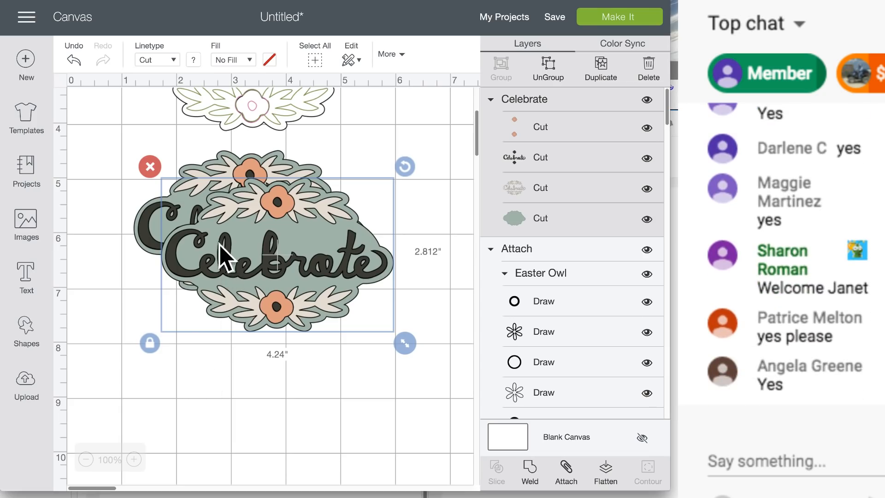
pyautogui.moveTo(270, 235); pyautogui.dragTo(257, 362)
pyautogui.moveTo(254, 228); pyautogui.dragTo(253, 182)
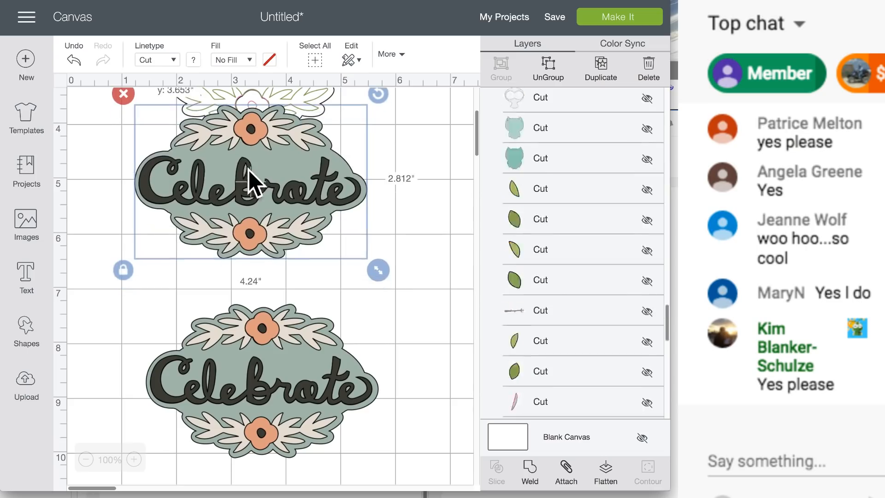
pyautogui.moveTo(291, 325); pyautogui.dragTo(293, 310)
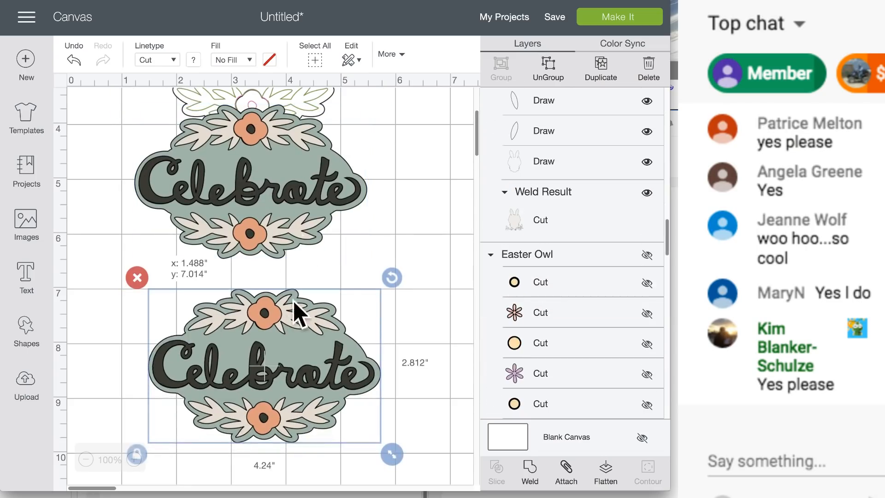
# Step: Change the linetype of the lower Celebrate copy to Draw
pyautogui.click(178, 69)
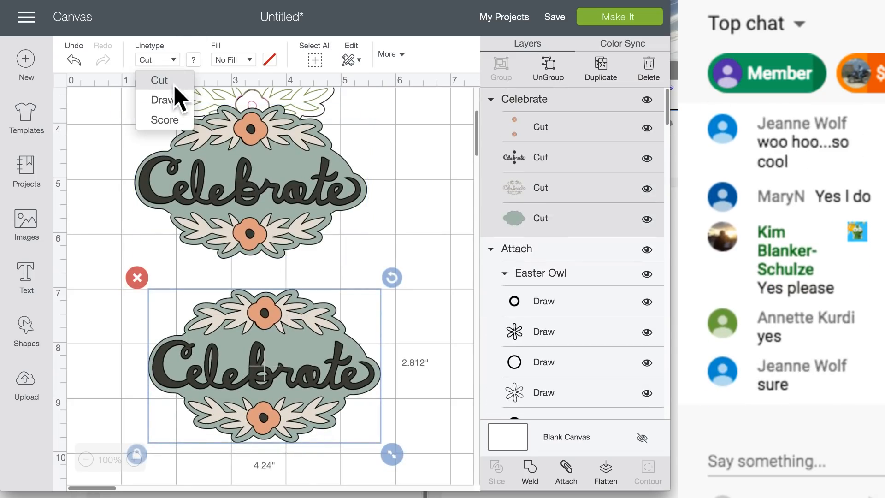
pyautogui.click(174, 99)
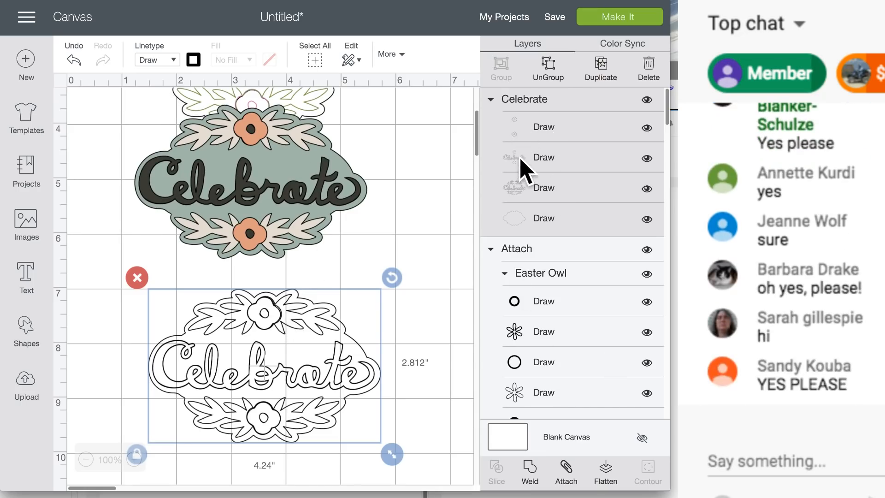
pyautogui.click(566, 158)
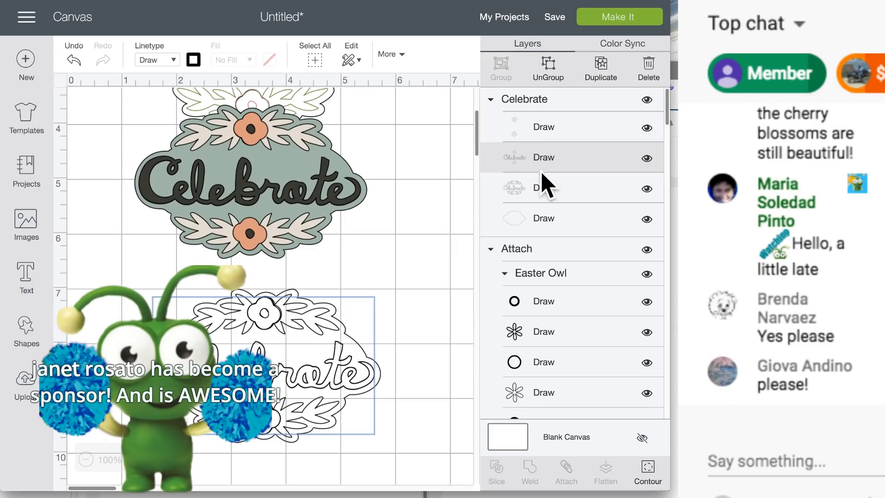
# Step: Hide the upper and lower leaf spray contours in the third layer of the drawn Celebrate copy
pyautogui.click(531, 191)
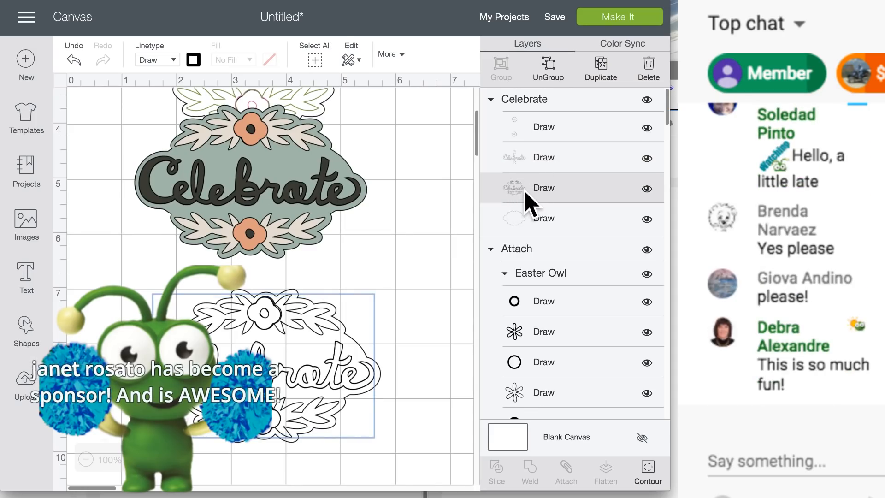
pyautogui.click(648, 470)
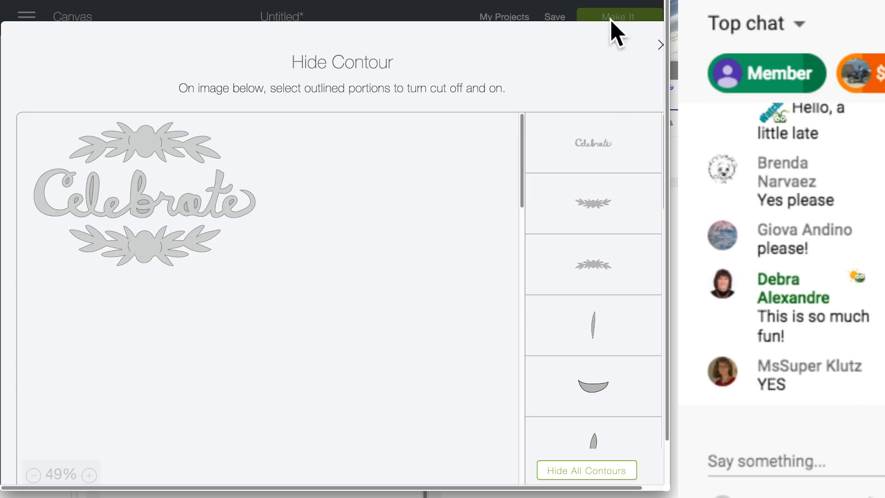
pyautogui.click(143, 147)
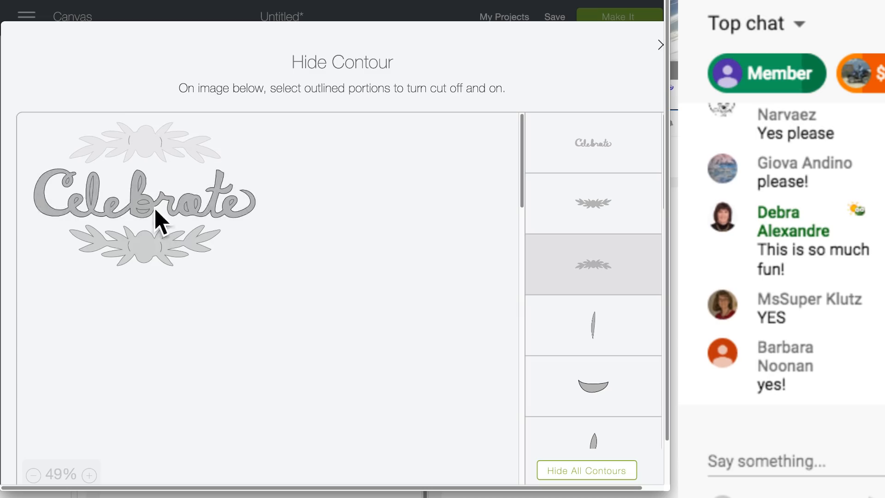
pyautogui.click(154, 253)
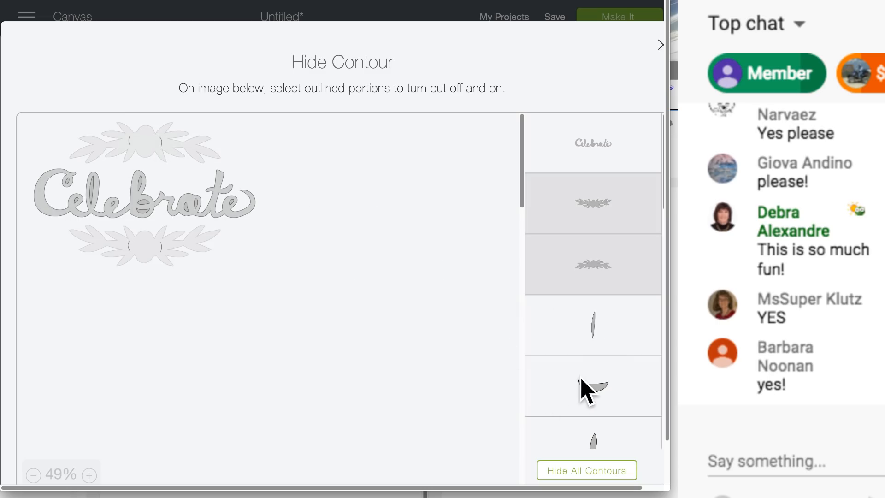
# Step: Hide the small curved line contours left around the flowers in that layer, and return to the canvas
pyautogui.scroll(-5, 588, 392)
pyautogui.click(607, 369)
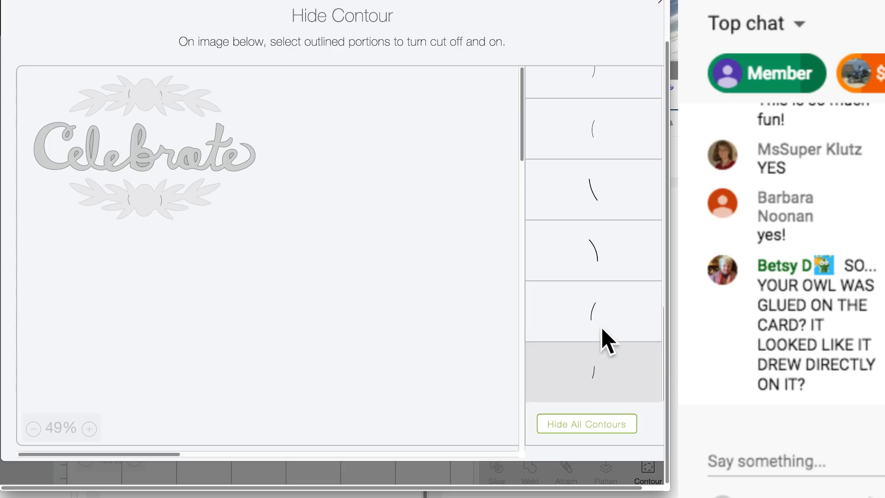
pyautogui.click(596, 314)
pyautogui.click(586, 249)
pyautogui.click(597, 196)
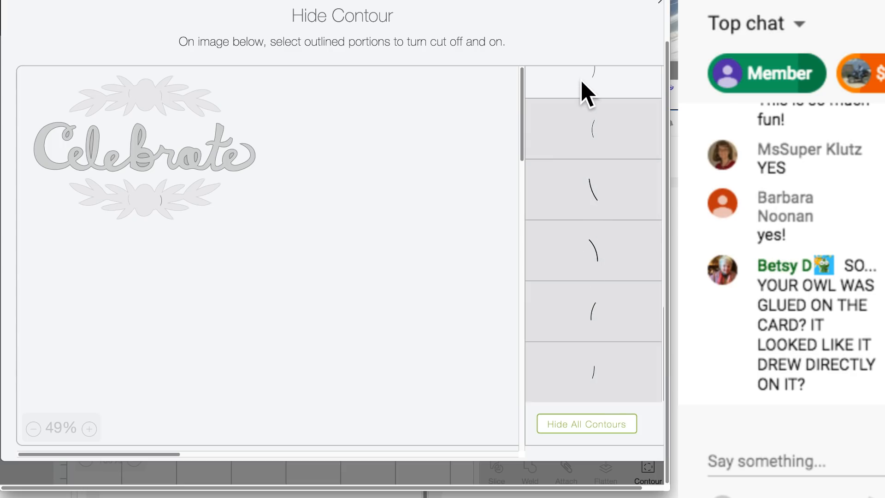
pyautogui.scroll(5, 580, 174)
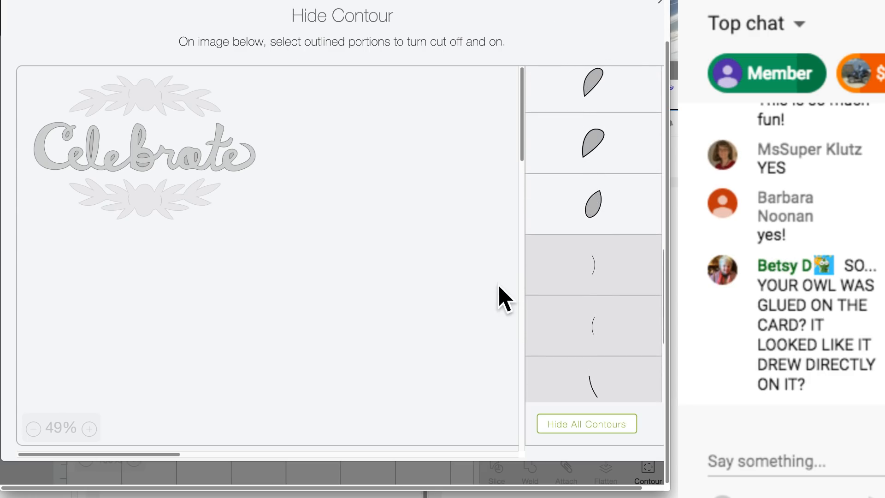
pyautogui.scroll(1, 502, 300)
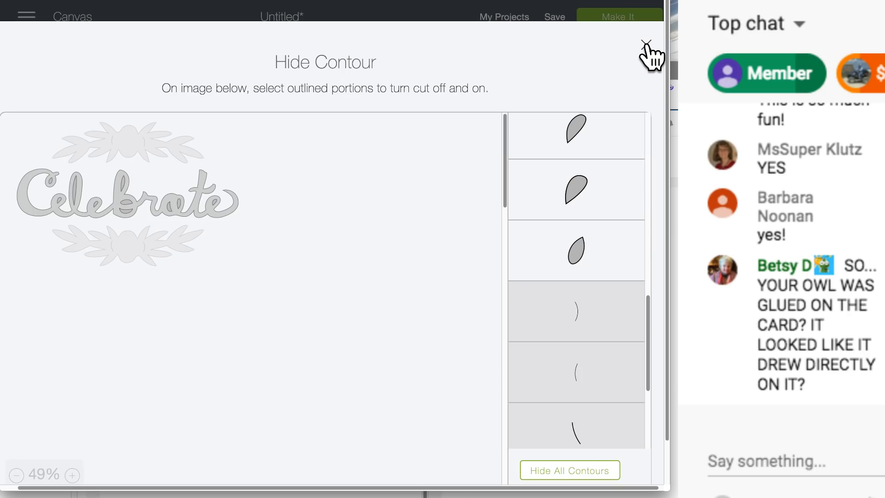
pyautogui.click(646, 44)
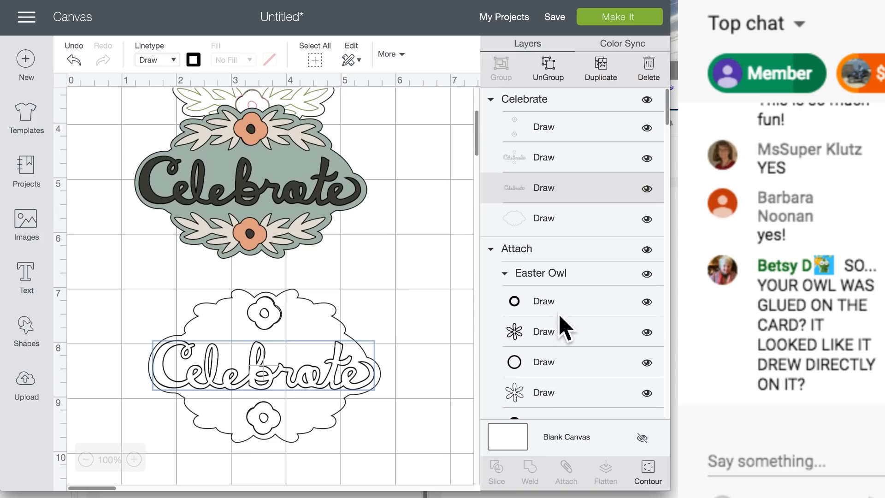
# Step: Duplicate the layer that holds only the Celebrate lettering and move the copy up and to the right
pyautogui.click(329, 372)
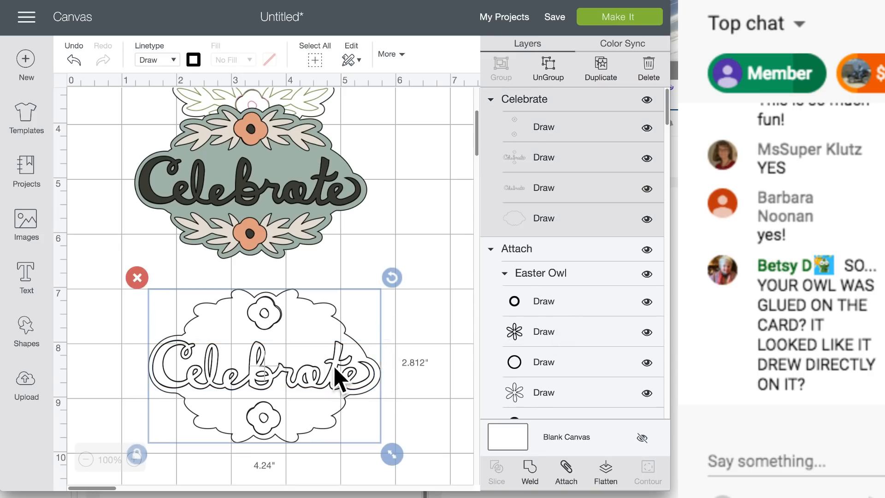
pyautogui.click(523, 161)
pyautogui.click(529, 190)
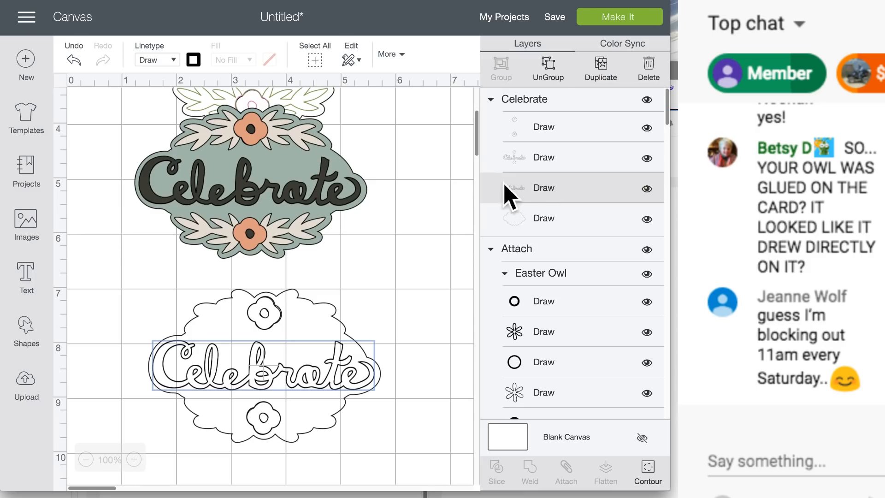
pyautogui.click(604, 67)
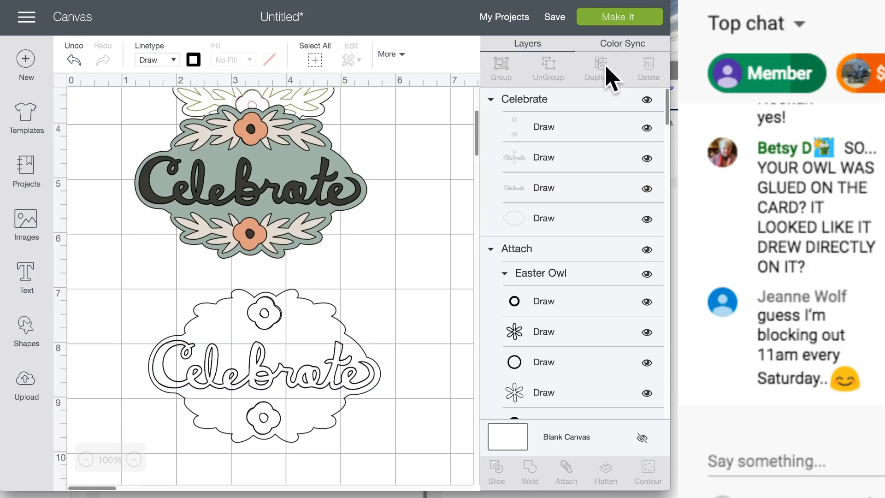
pyautogui.moveTo(352, 409); pyautogui.dragTo(367, 324)
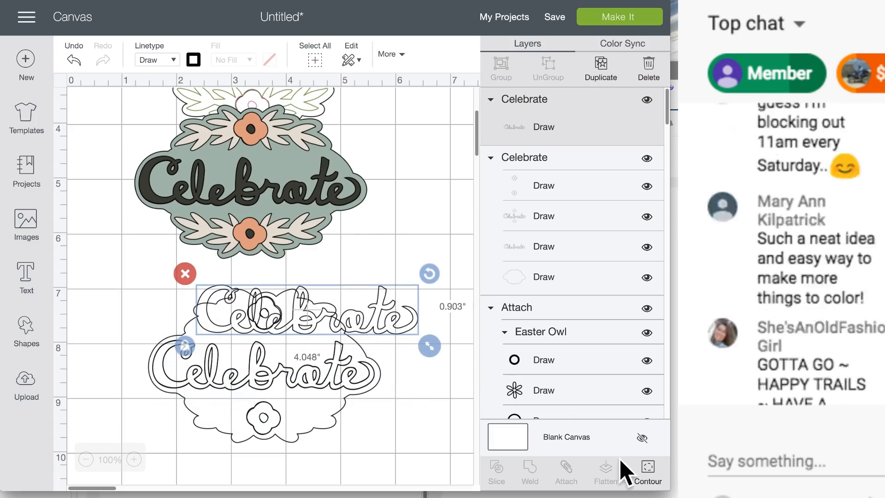
# Step: In the duplicated layer's contours, restore both leaf sprays and hide the inner shapes of the letters
pyautogui.click(649, 475)
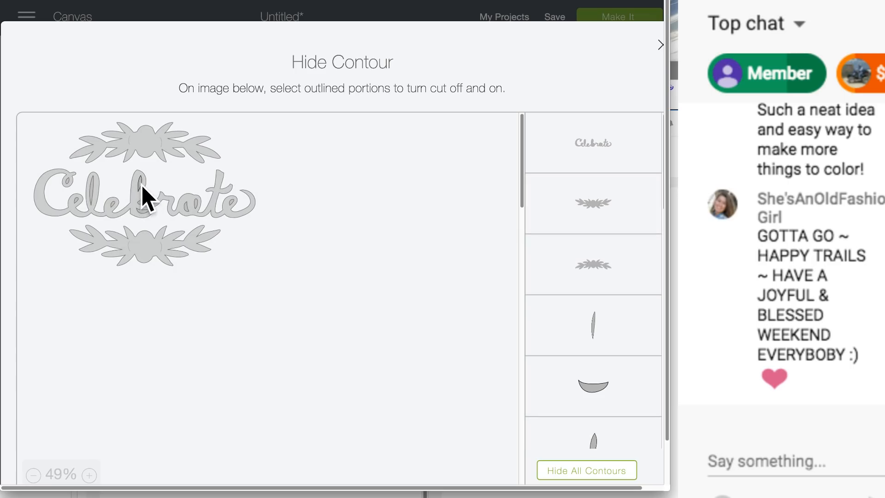
pyautogui.scroll(-4, 599, 382)
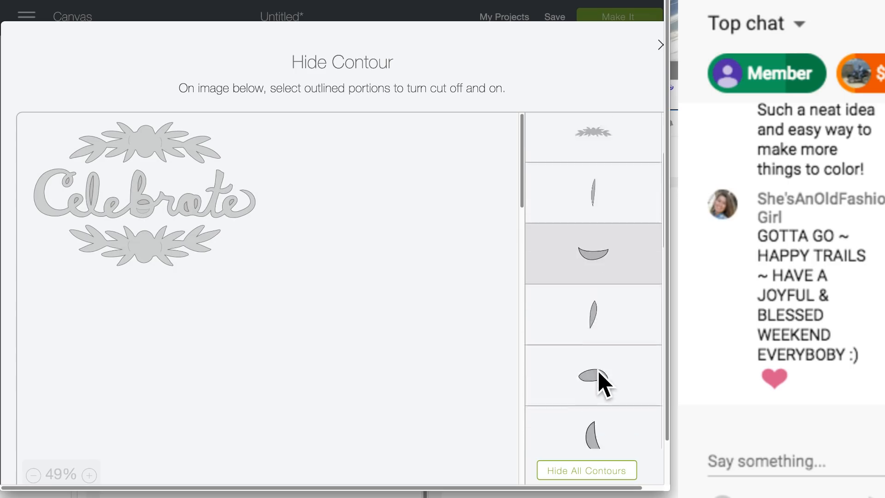
pyautogui.click(585, 248)
pyautogui.click(599, 322)
pyautogui.click(607, 369)
pyautogui.scroll(-3, 604, 369)
pyautogui.click(604, 288)
pyautogui.click(600, 338)
pyautogui.click(600, 374)
pyautogui.scroll(-6, 601, 374)
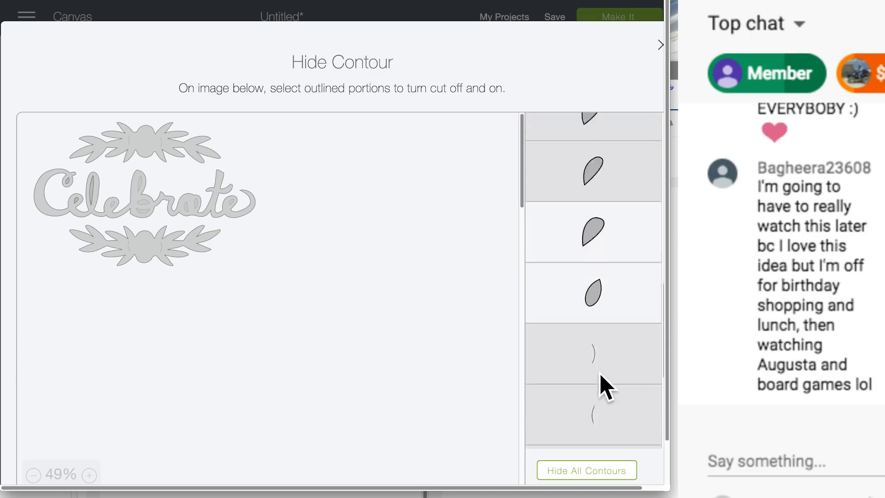
# Step: Hide the remaining teardrop-shaped letter openings in the duplicate's contours and return to the canvas
pyautogui.click(574, 125)
pyautogui.scroll(2, 573, 123)
pyautogui.scroll(-2, 583, 185)
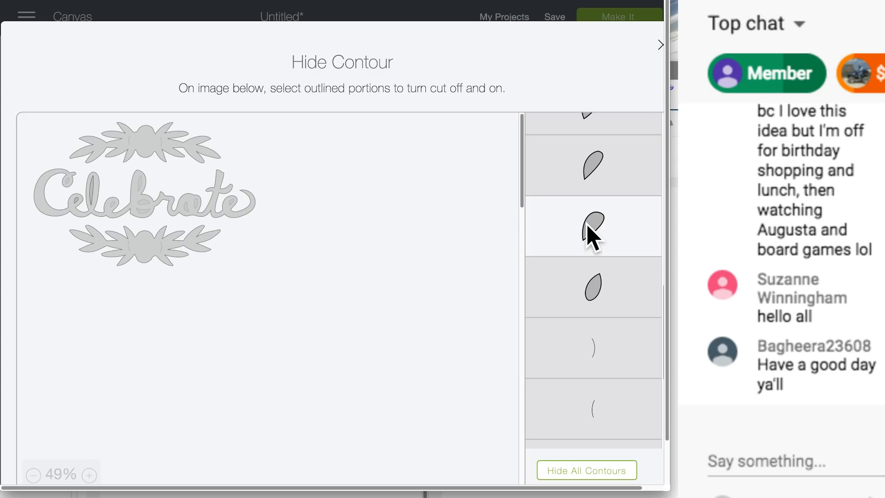
pyautogui.click(589, 232)
pyautogui.click(661, 44)
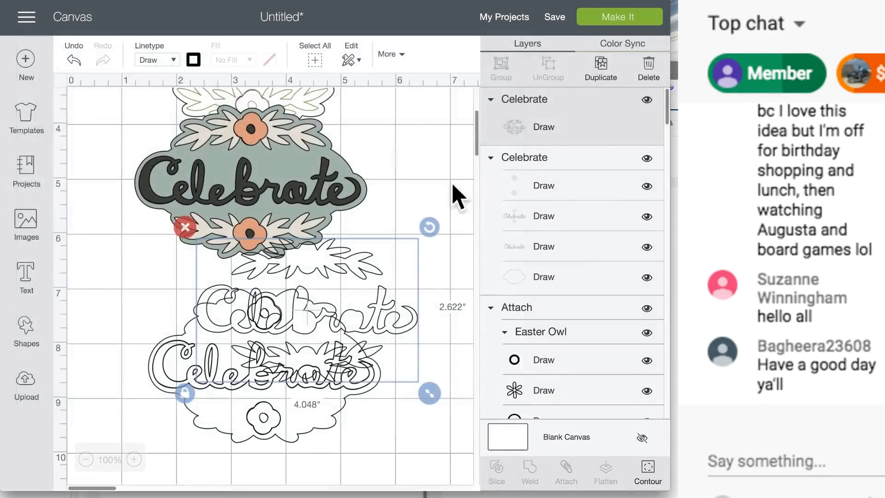
# Step: Shift the duplicated layer slightly down and hide its Celebrate word contour, keeping the leaf sprays
pyautogui.moveTo(339, 262)
pyautogui.mouseDown()
pyautogui.moveTo(302, 318)
pyautogui.moveTo(290, 317)
pyautogui.moveTo(314, 321)
pyautogui.moveTo(346, 278)
pyautogui.mouseUp()
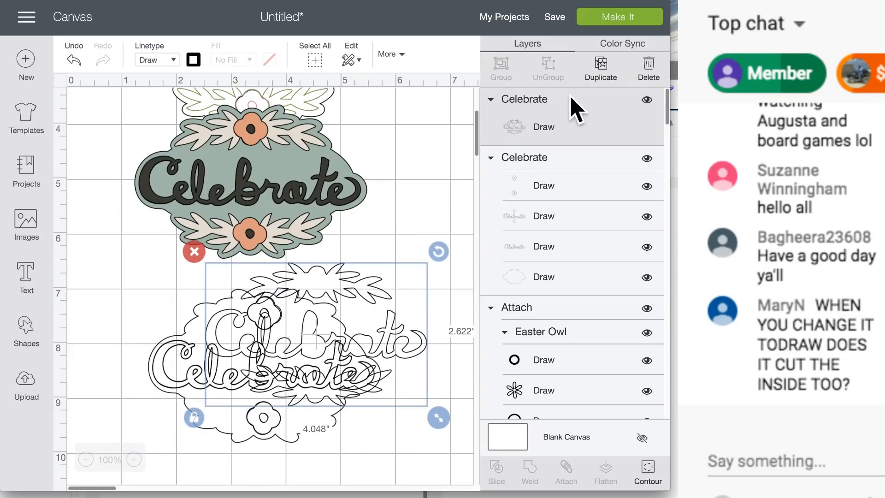
pyautogui.click(648, 468)
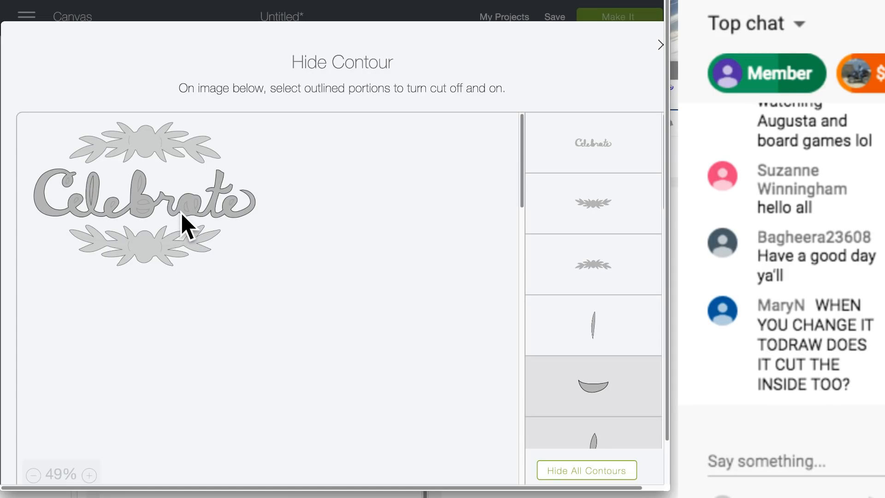
pyautogui.click(182, 213)
pyautogui.click(379, 14)
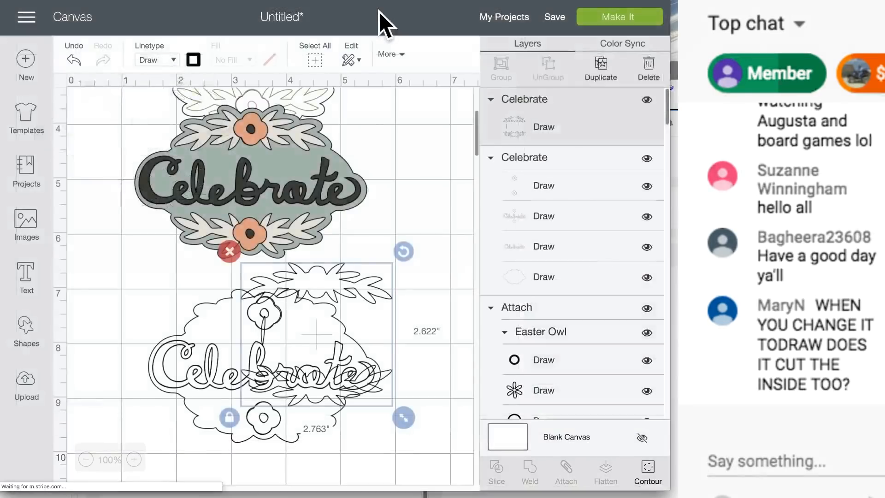
# Step: Move the leaf sprays aside and hide the leftover sliver from inside the lettering
pyautogui.moveTo(317, 290); pyautogui.dragTo(158, 228)
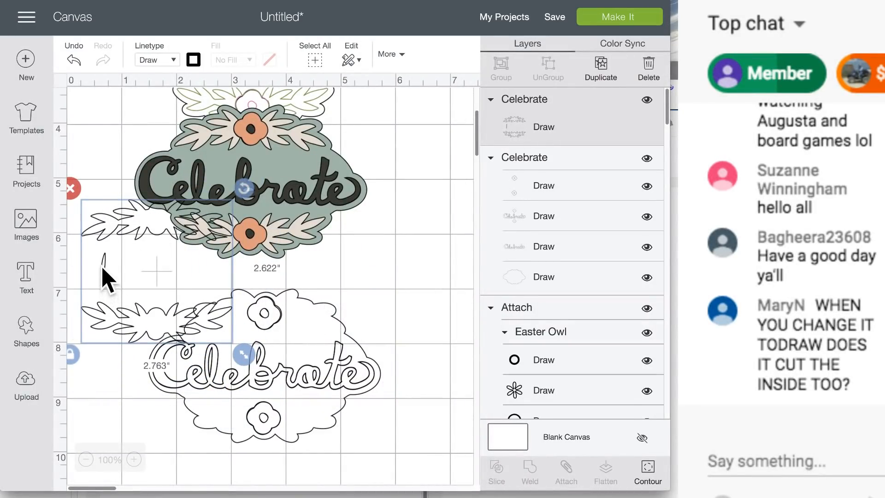
pyautogui.click(650, 476)
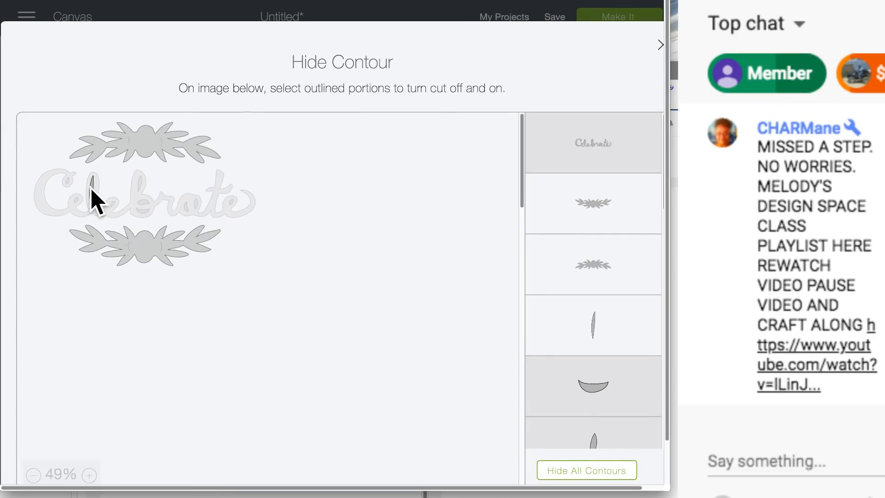
pyautogui.click(92, 190)
pyautogui.click(129, 19)
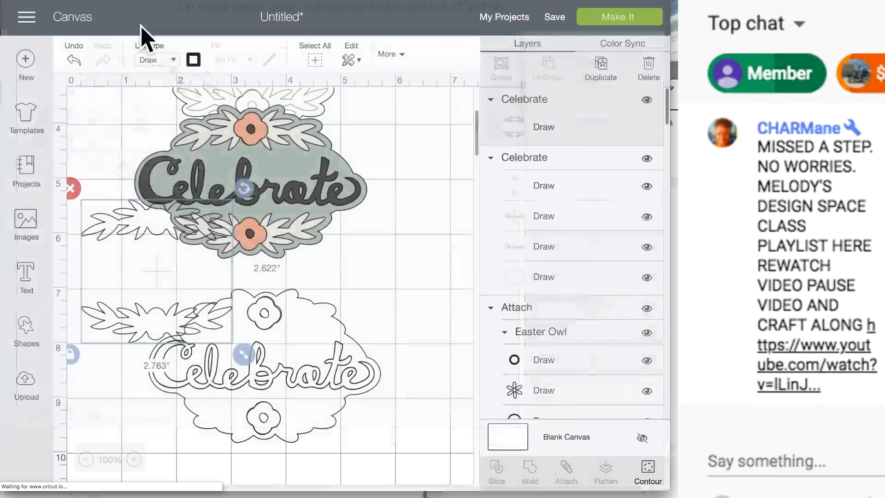
# Step: Position the leaf sprays above and below the drawn Celebrate lettering and set their pen colour to Sour Apple
pyautogui.moveTo(154, 246)
pyautogui.mouseDown()
pyautogui.moveTo(158, 267)
pyautogui.moveTo(262, 355)
pyautogui.moveTo(261, 328)
pyautogui.mouseUp()
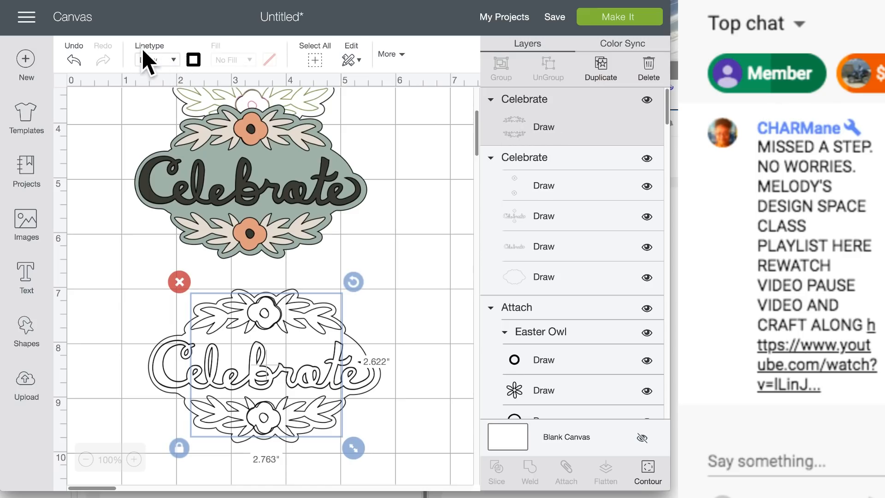
pyautogui.click(193, 59)
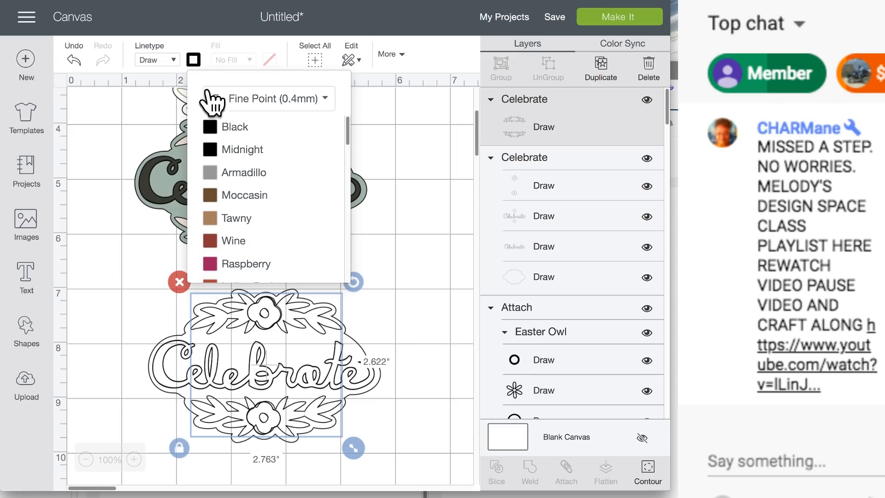
pyautogui.scroll(-10, 263, 184)
pyautogui.scroll(2, 263, 184)
pyautogui.click(254, 143)
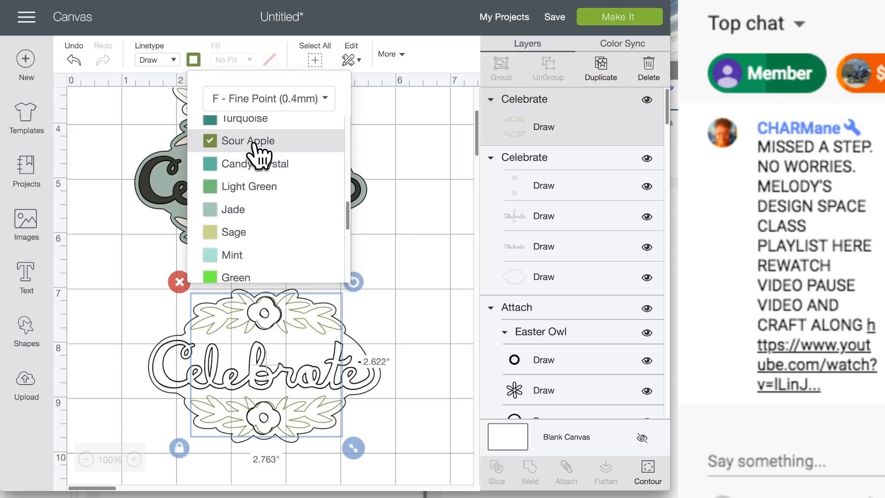
pyautogui.click(382, 330)
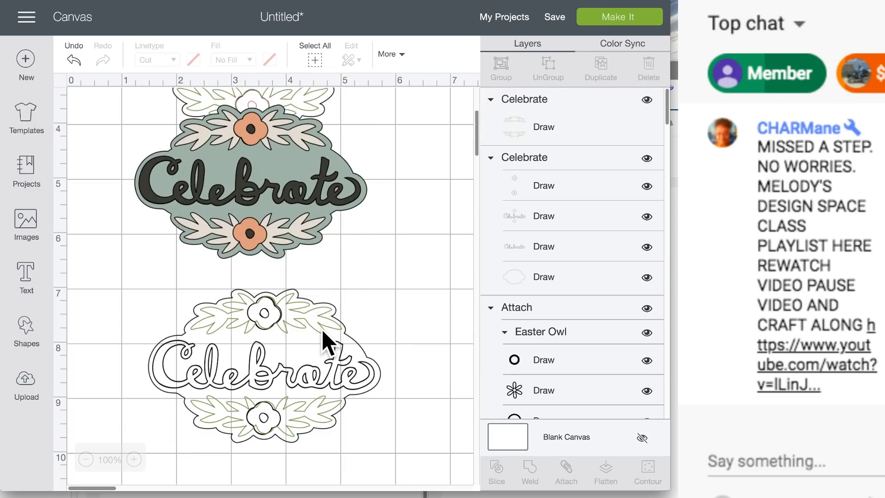
# Step: Select the layer with the two flowers in the drawn Celebrate copy
pyautogui.click(294, 315)
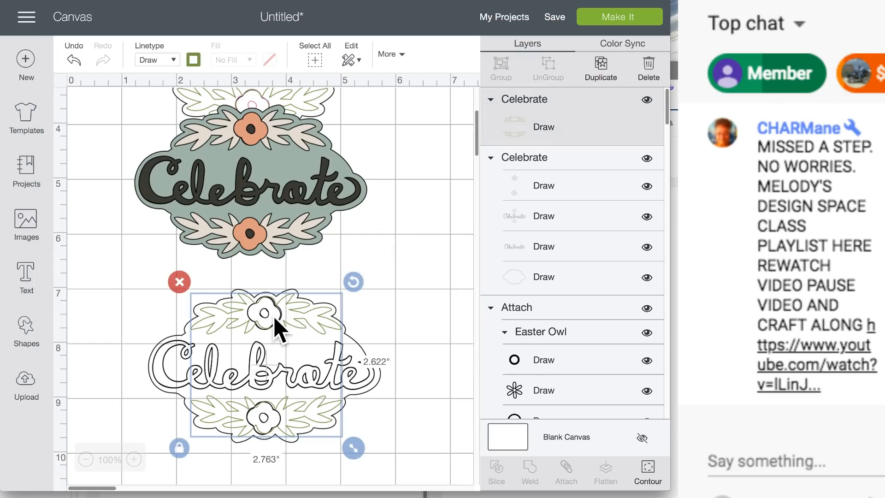
pyautogui.click(528, 193)
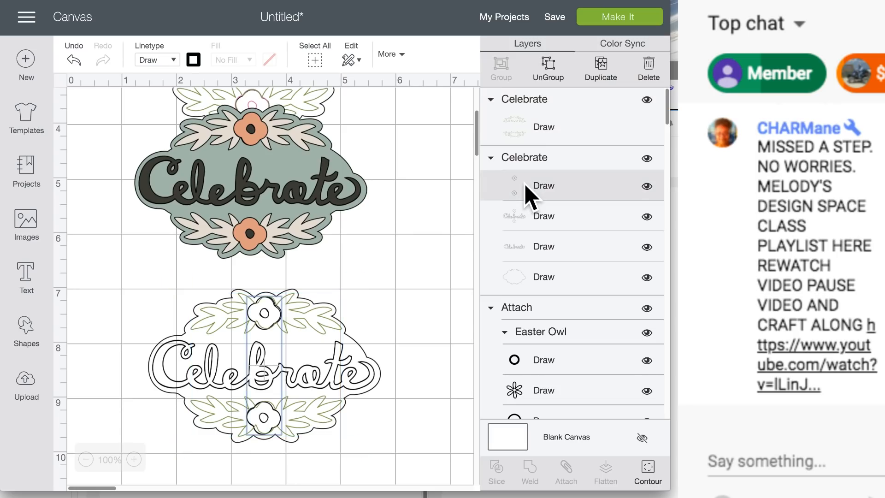
# Step: Set the flower layer of the lower Celebrate outline design to a pink Glitter Gel pen
pyautogui.click(194, 59)
pyautogui.scroll(-5, 295, 235)
pyautogui.scroll(10, 272, 230)
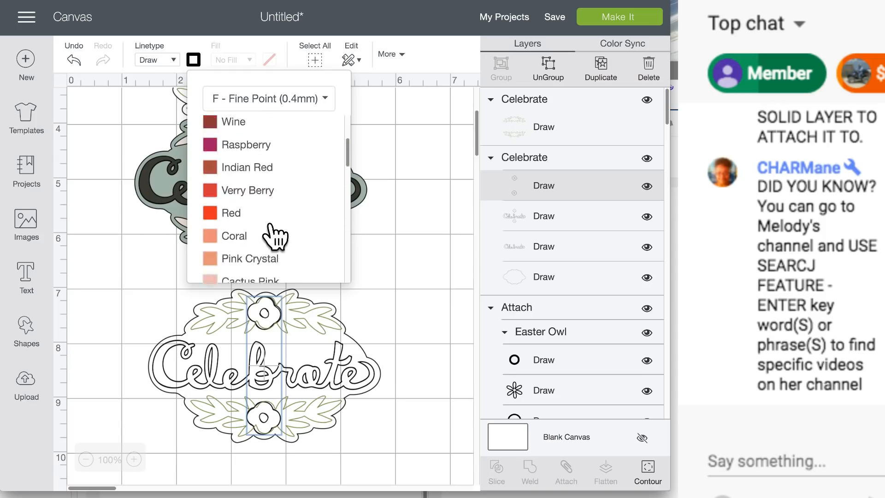
pyautogui.scroll(3, 276, 237)
pyautogui.scroll(-10, 276, 237)
pyautogui.scroll(2, 276, 237)
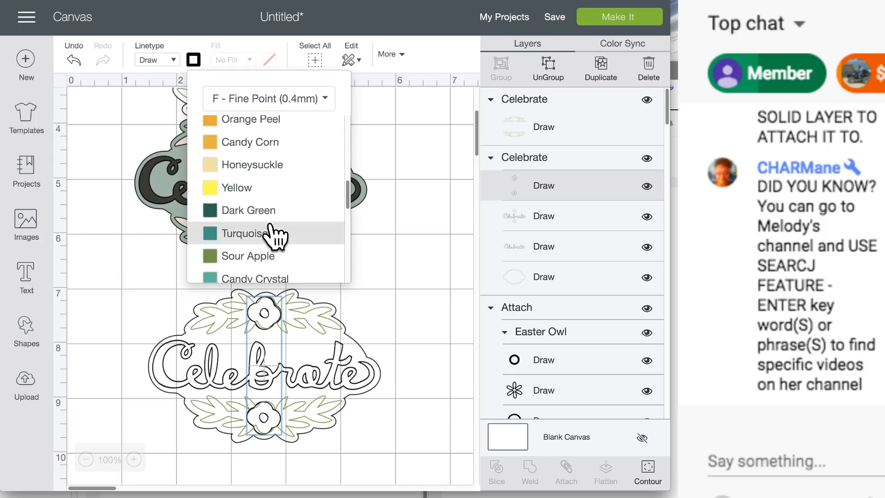
pyautogui.click(329, 105)
pyautogui.click(277, 189)
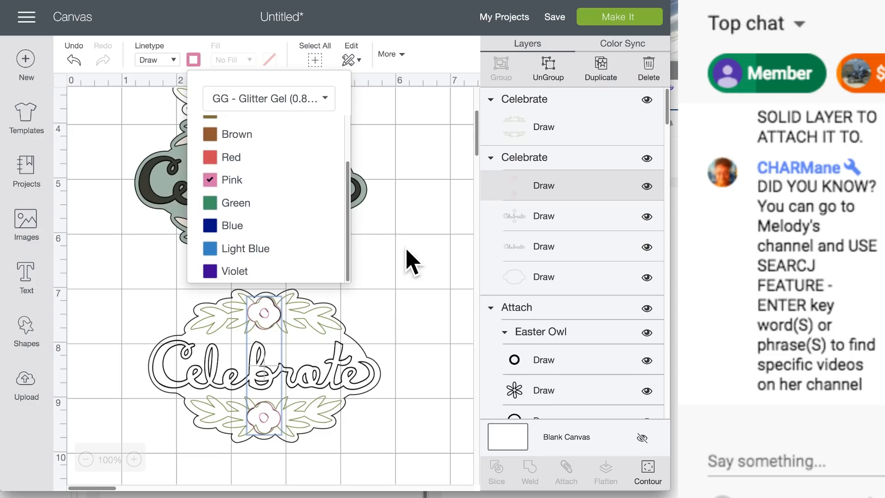
pyautogui.click(412, 260)
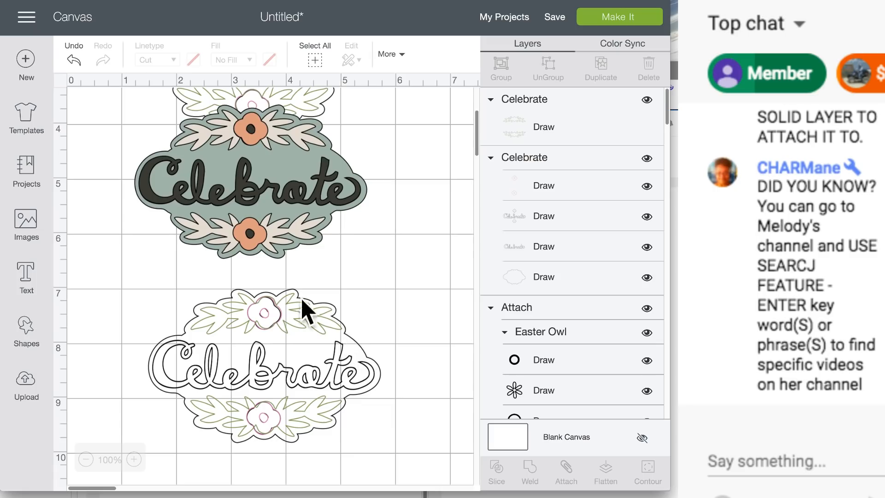
# Step: Change the backing shape of the lower Celebrate design to the Cut linetype and colour it white
pyautogui.click(191, 337)
pyautogui.click(543, 277)
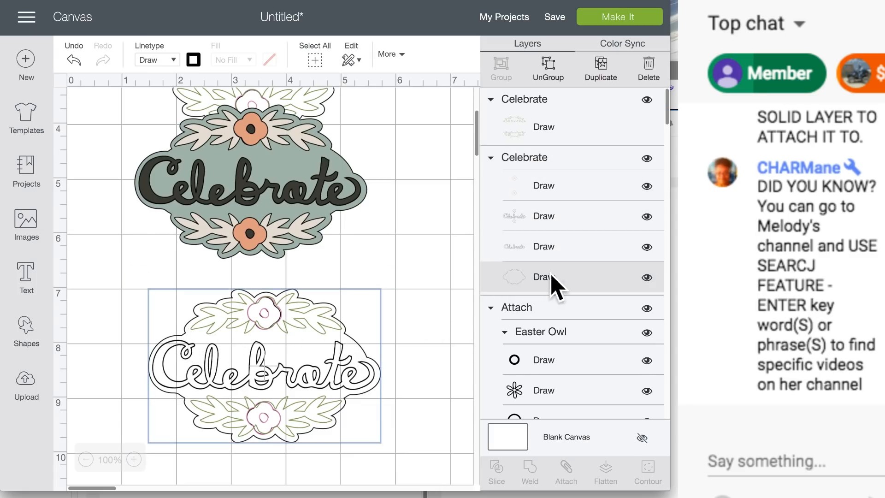
pyautogui.click(174, 60)
pyautogui.click(161, 79)
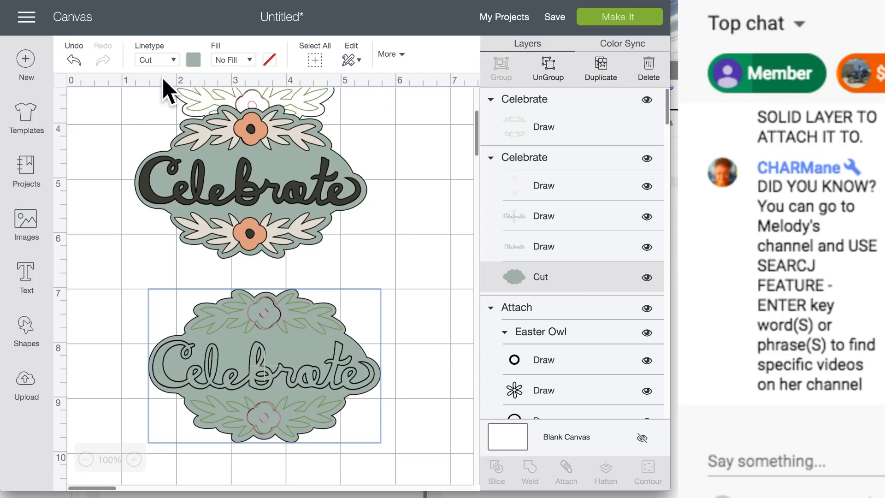
pyautogui.click(193, 59)
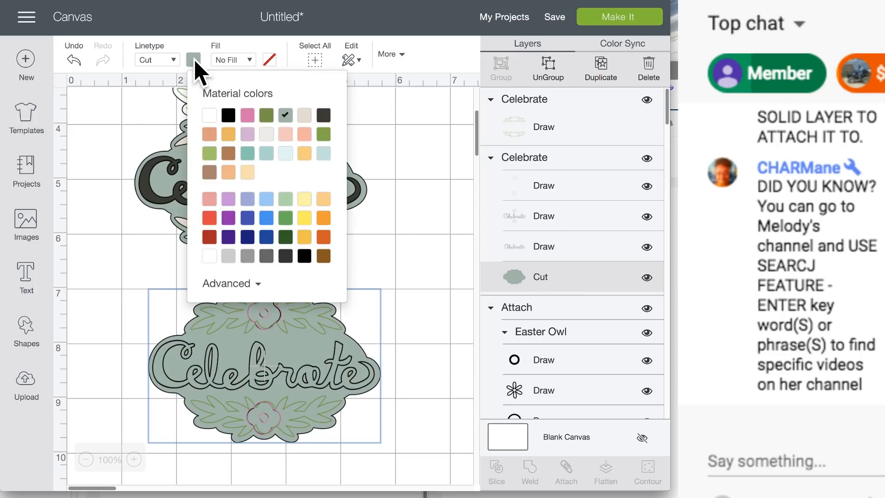
pyautogui.click(210, 119)
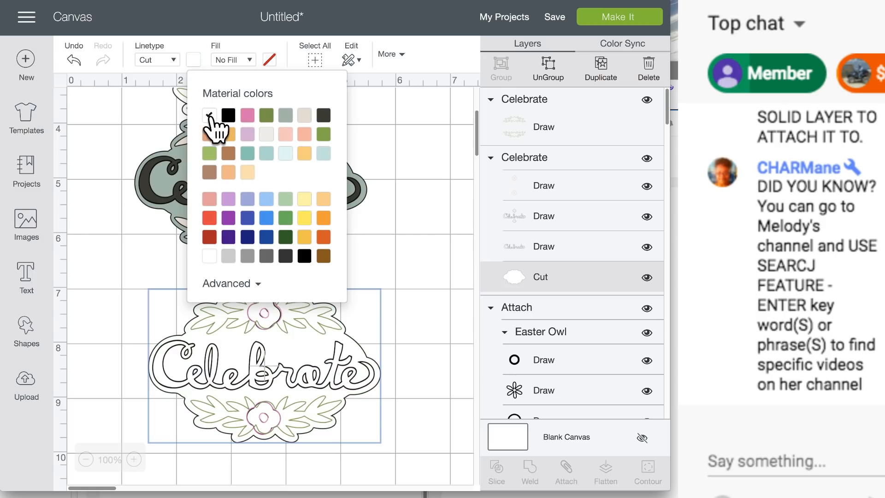
pyautogui.click(446, 248)
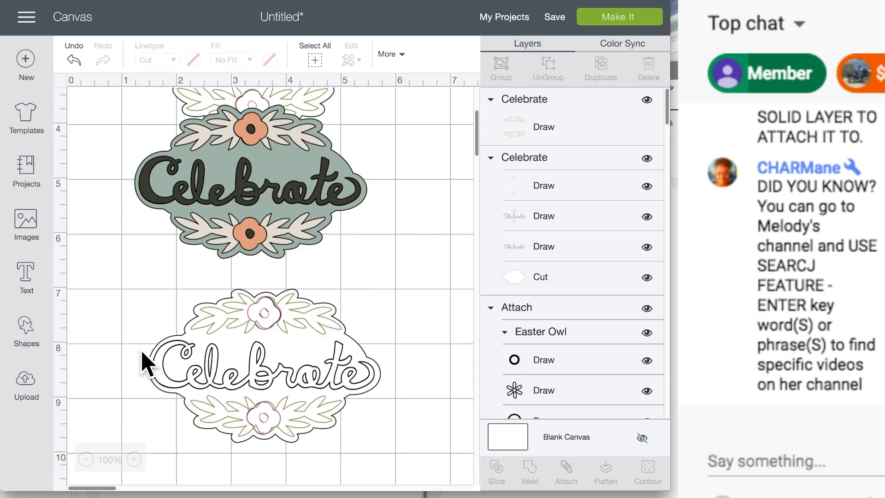
# Step: Attach all the drawn layers of the lower Celebrate design to its white cut backing
pyautogui.moveTo(93, 286); pyautogui.dragTo(396, 444)
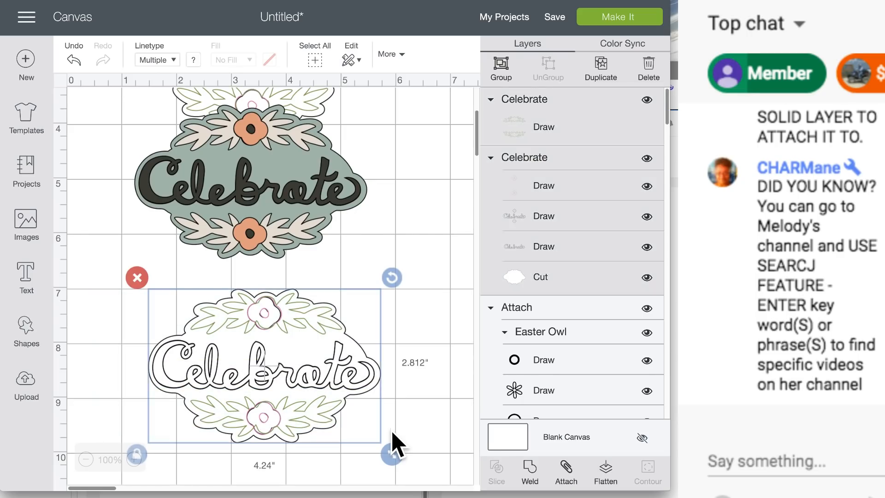
pyautogui.click(562, 470)
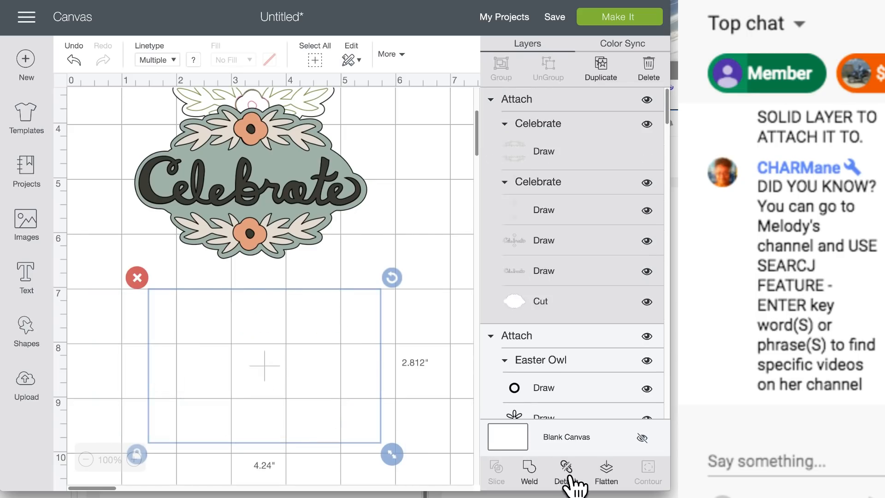
# Step: Preview the project's mats, inspect the attached Celebrate design on mat 2, and return to the canvas
pyautogui.click(602, 21)
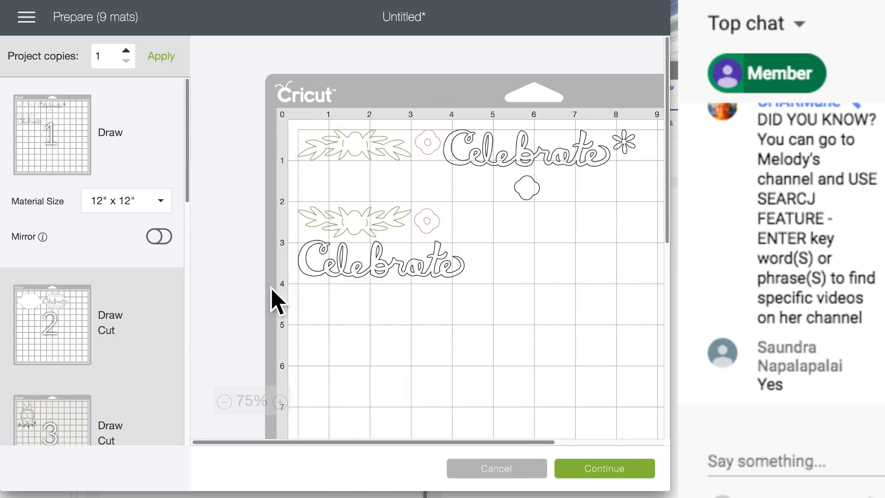
pyautogui.scroll(-3, 133, 309)
pyautogui.click(92, 272)
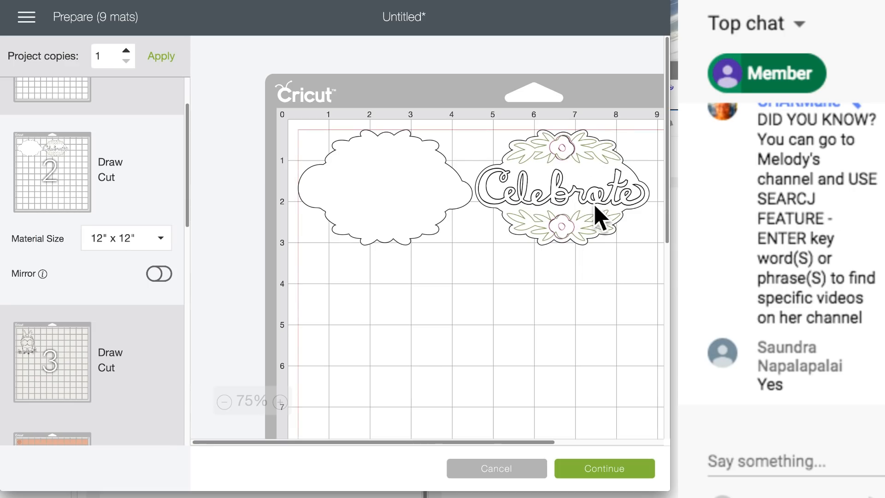
pyautogui.scroll(-1, 536, 204)
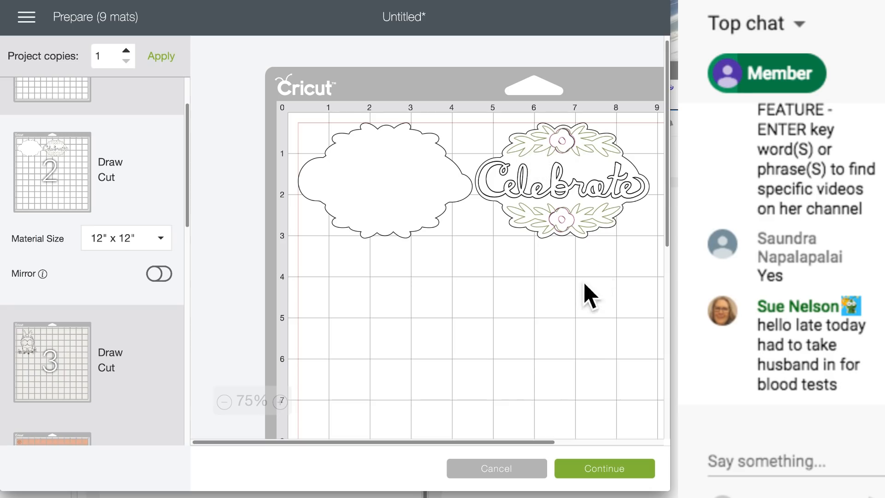
pyautogui.click(503, 469)
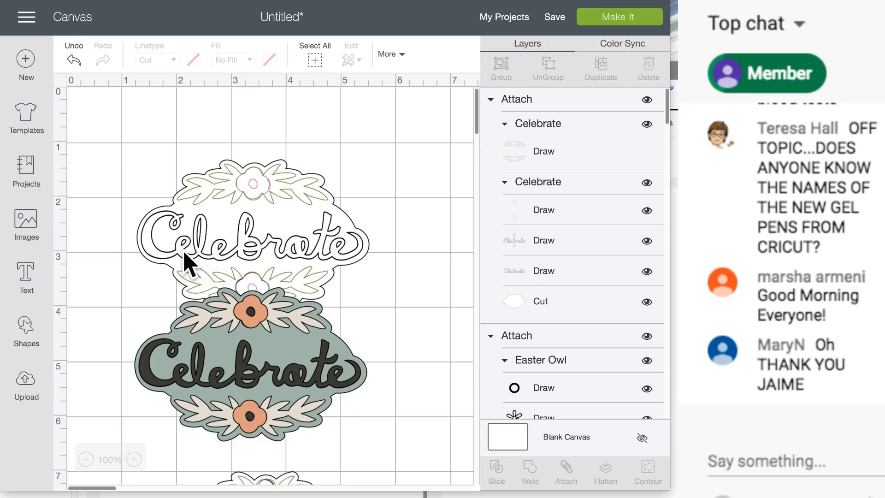
# Step: Move the lower attached Celebrate design away from the others and shift the coloured Celebrate design down, clear of the upper outline design
pyautogui.hscroll(1, 239, 178)
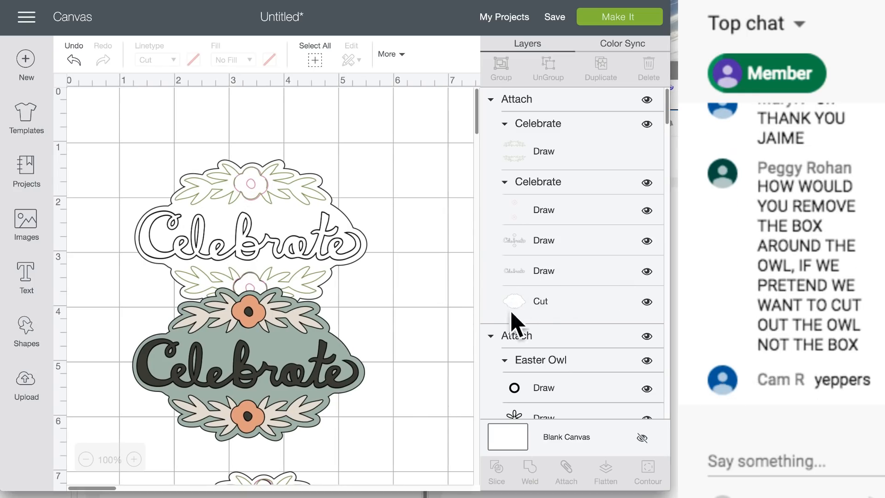
pyautogui.click(263, 371)
pyautogui.scroll(-4, 277, 282)
pyautogui.moveTo(237, 415); pyautogui.dragTo(375, 482)
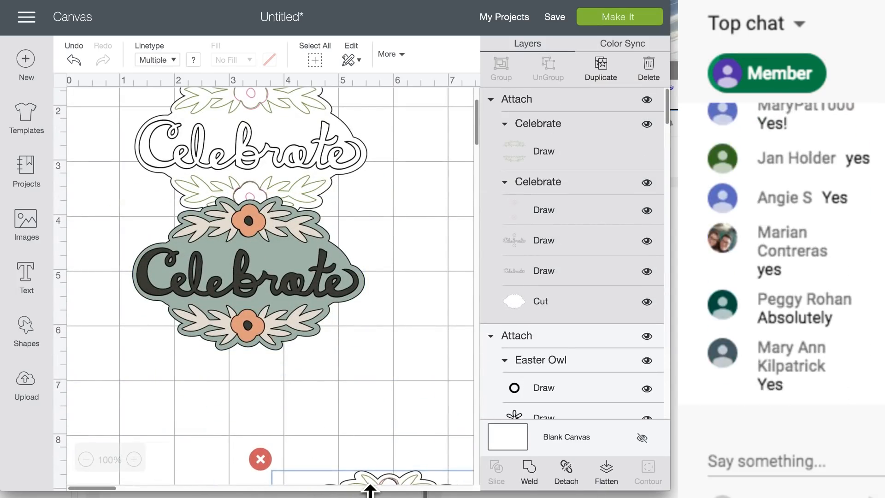
pyautogui.click(278, 273)
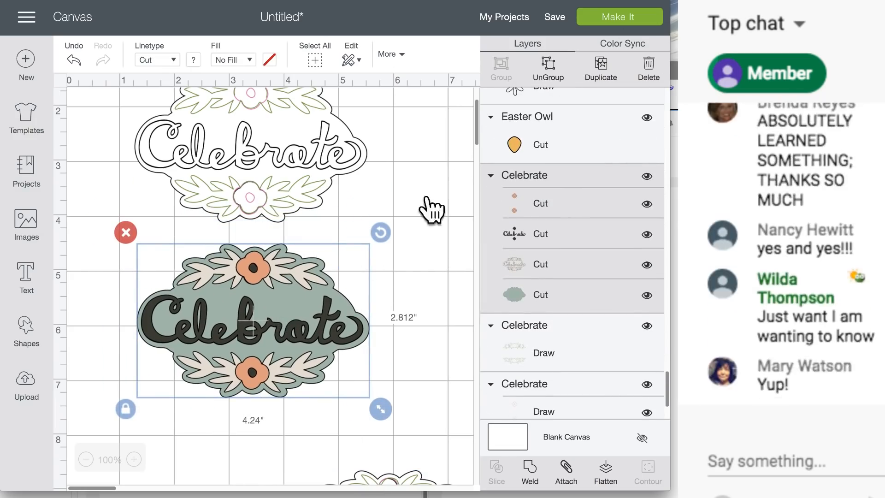
# Step: Pull the ungrouped coloured Celebrate design apart, moving the flowers, black lettering and beige leaf layer off the green backing
pyautogui.scroll(-3, 186, 288)
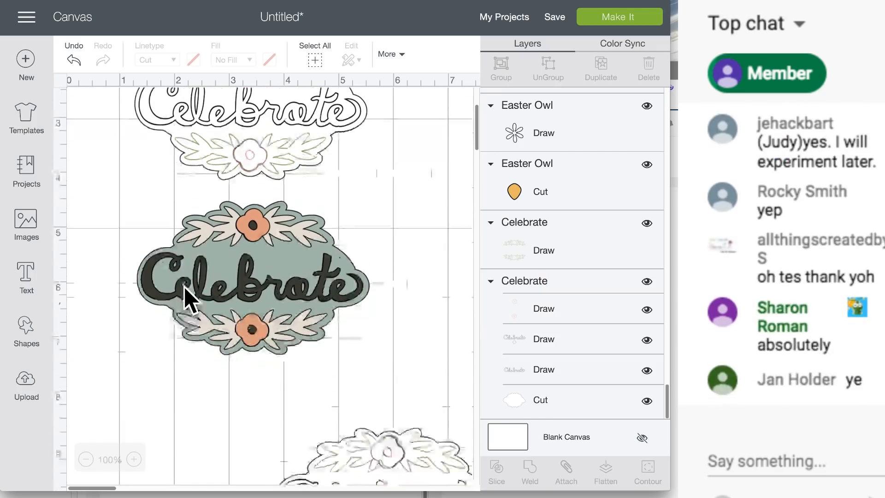
pyautogui.moveTo(258, 231); pyautogui.dragTo(426, 237)
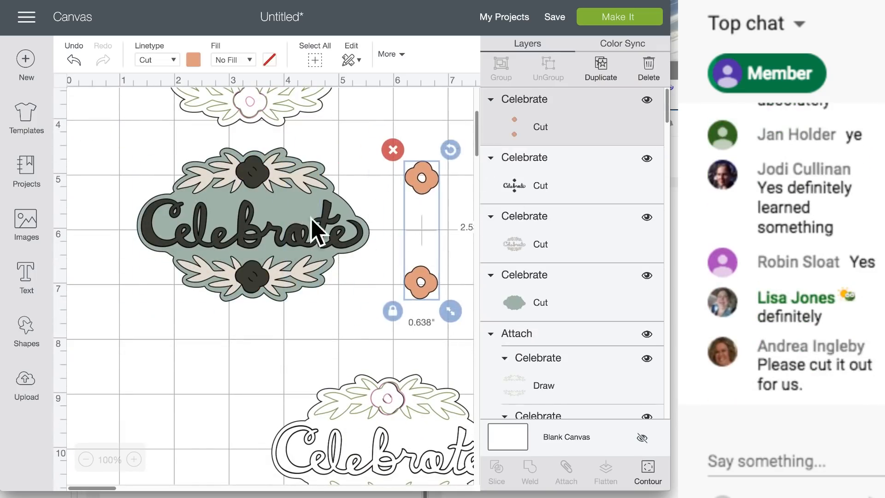
pyautogui.moveTo(263, 189); pyautogui.dragTo(431, 178)
pyautogui.moveTo(258, 176); pyautogui.dragTo(462, 203)
pyautogui.moveTo(240, 228); pyautogui.dragTo(199, 199)
pyautogui.scroll(-1, 199, 200)
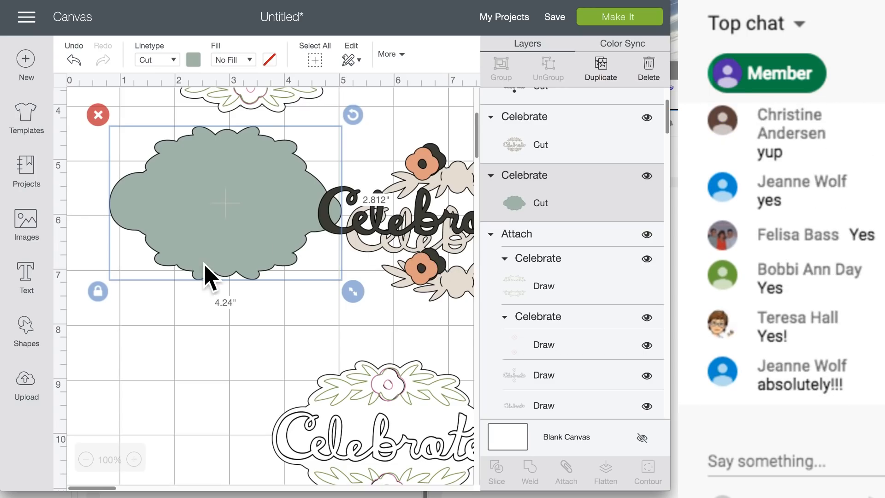
# Step: Set the linetype of the entire lower attached Celebrate design to Cut
pyautogui.scroll(5, 208, 275)
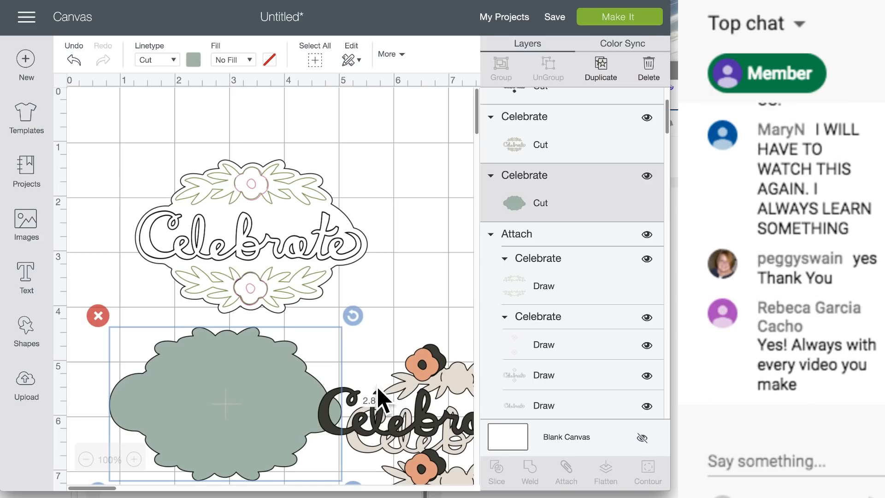
pyautogui.moveTo(251, 243)
pyautogui.mouseDown()
pyautogui.moveTo(266, 225)
pyautogui.moveTo(242, 241)
pyautogui.moveTo(248, 248)
pyautogui.mouseUp()
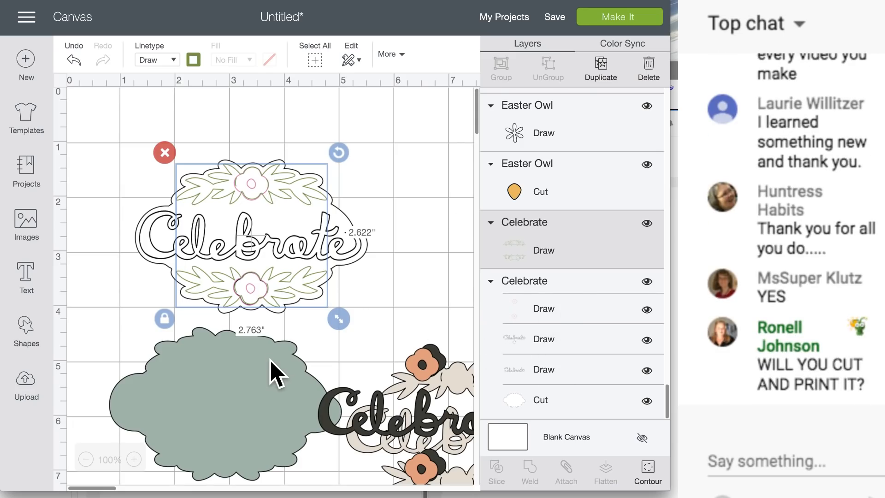
pyautogui.scroll(-5, 272, 371)
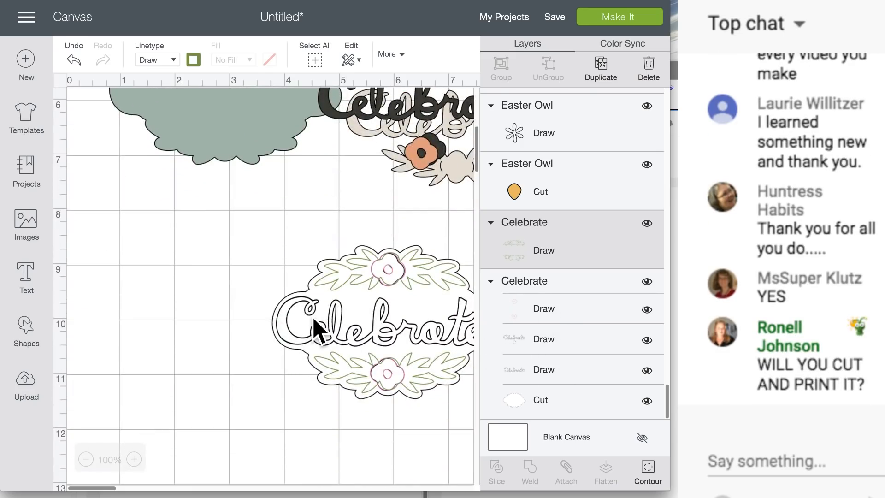
pyautogui.hscroll(3, 314, 328)
pyautogui.hscroll(2, 318, 330)
pyautogui.click(306, 306)
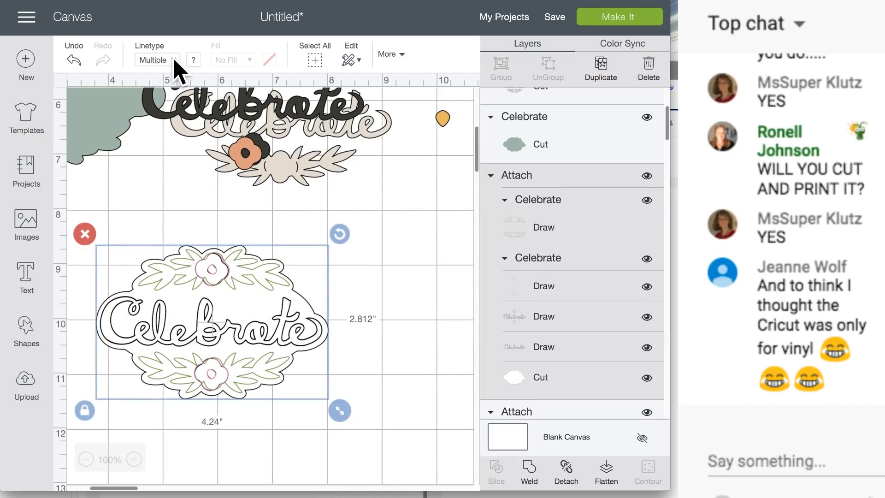
pyautogui.click(171, 62)
pyautogui.click(167, 81)
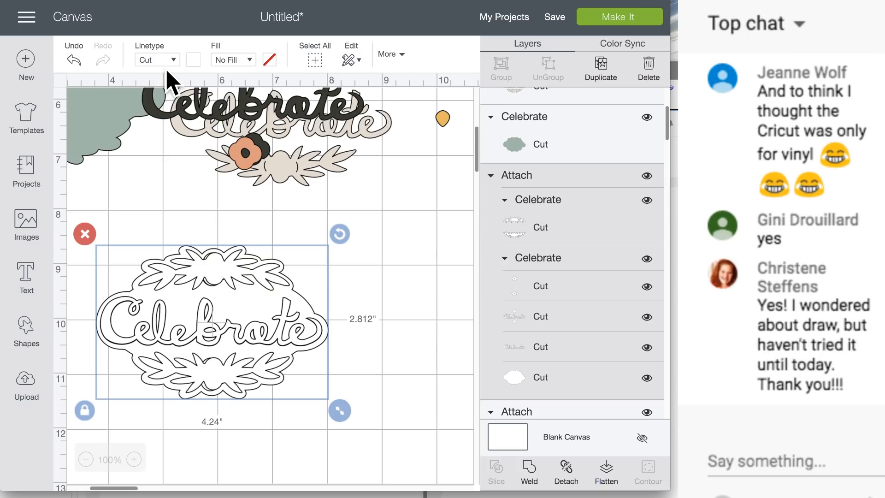
# Step: Set the linetype of all layers in the lower attached Celebrate design to Draw
pyautogui.click(173, 60)
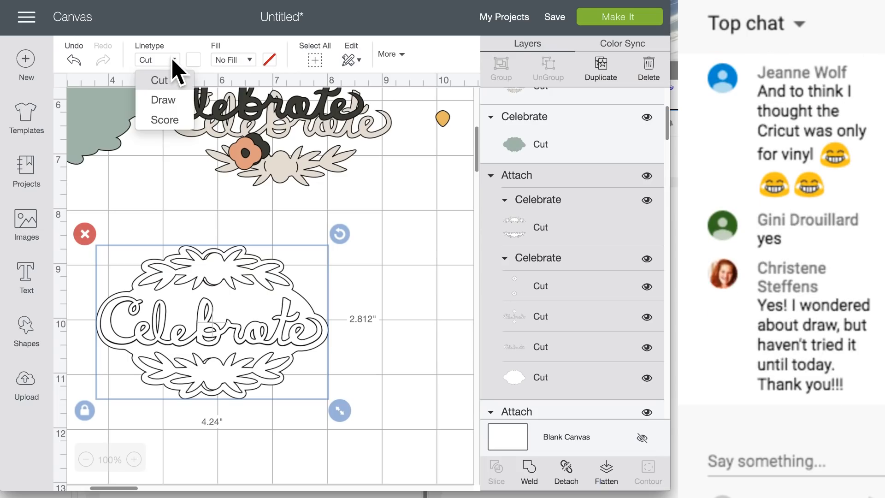
pyautogui.click(159, 100)
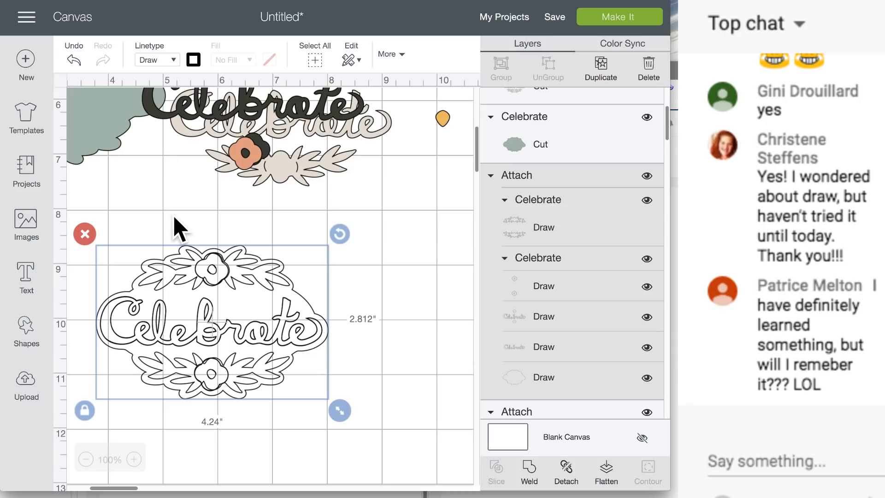
pyautogui.click(180, 229)
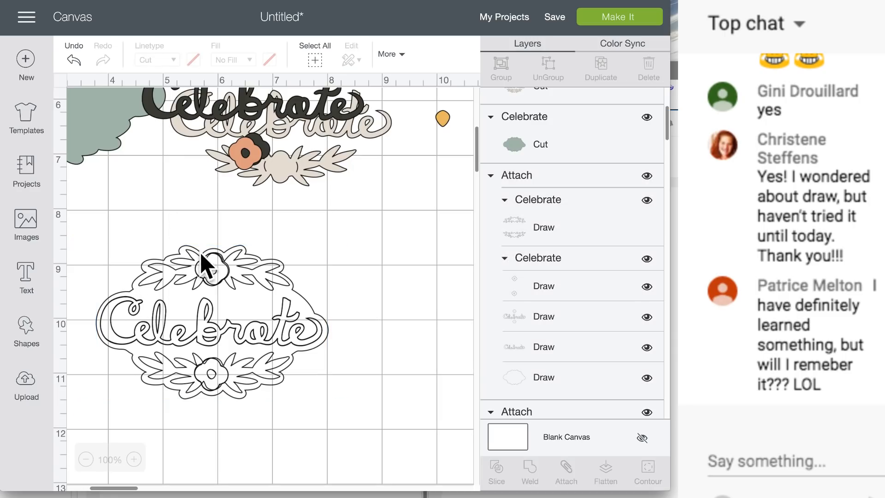
# Step: Proceed to making the project with the owl mat 3 selected and set its material to Medium Cardstock – 80 lb (216 gsm)
pyautogui.click(609, 24)
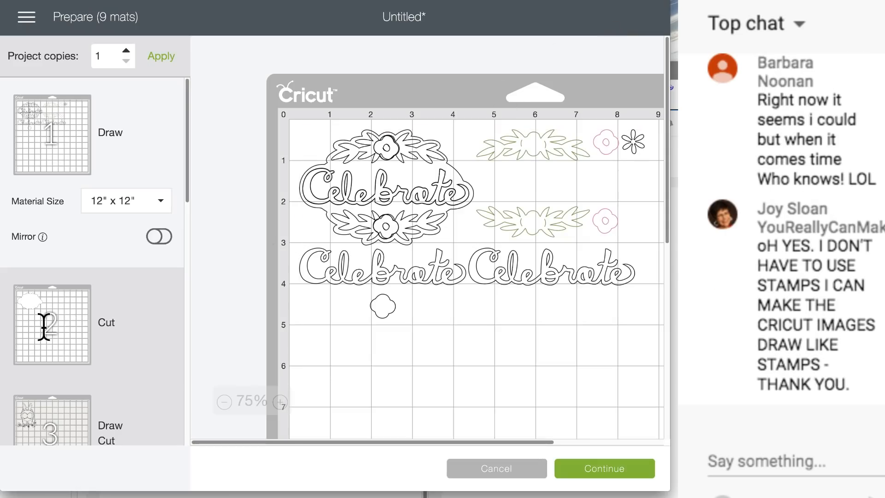
pyautogui.scroll(-2, 74, 376)
pyautogui.click(69, 330)
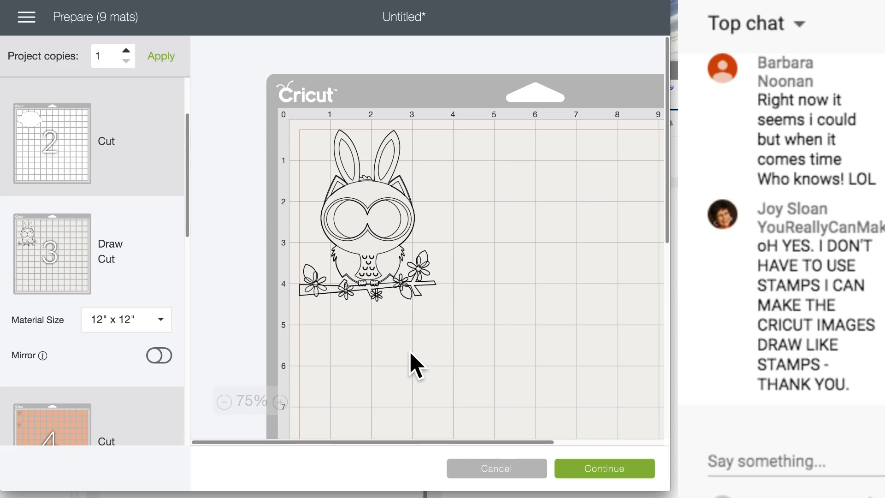
pyautogui.click(609, 471)
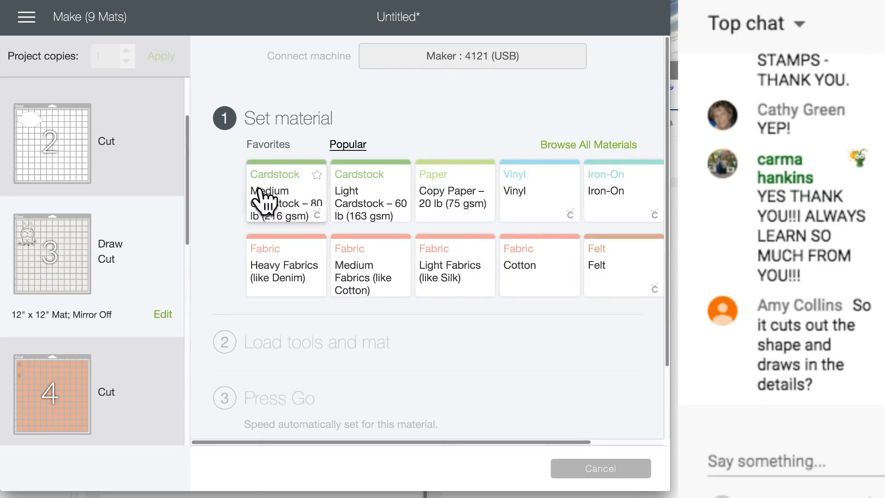
pyautogui.click(279, 199)
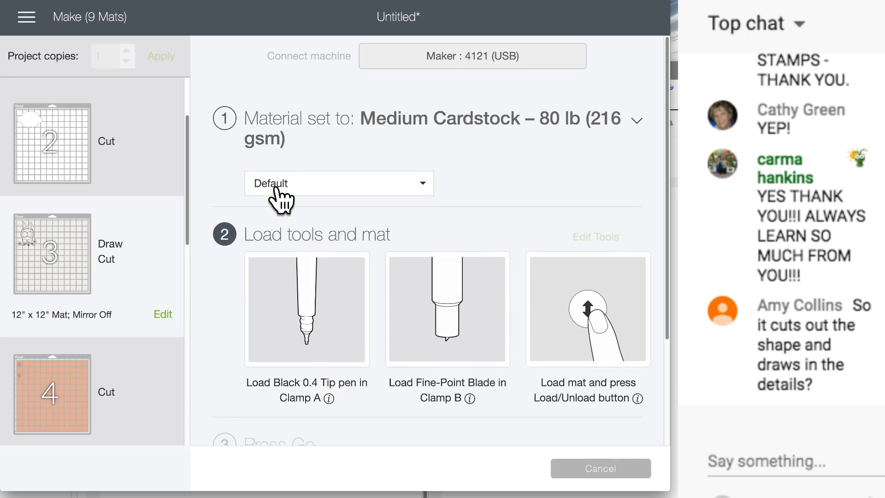
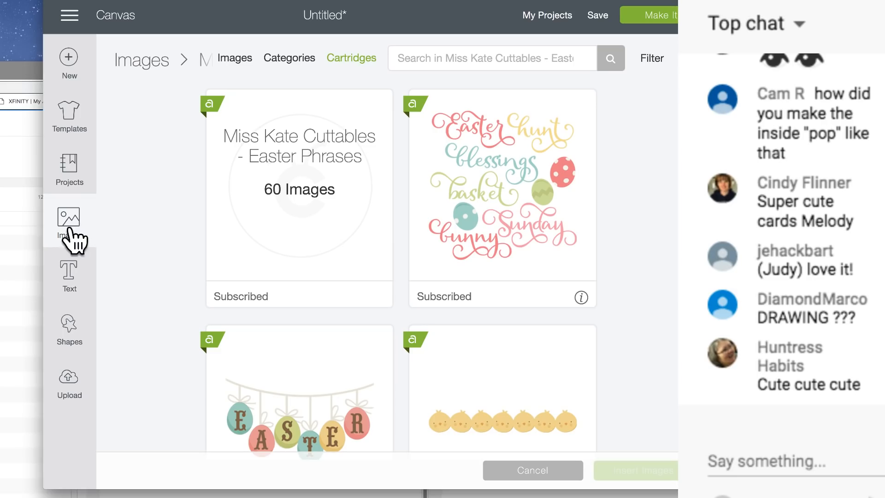
# Step: Start a new project, replacing the unsaved one, and open the image library
pyautogui.click(70, 57)
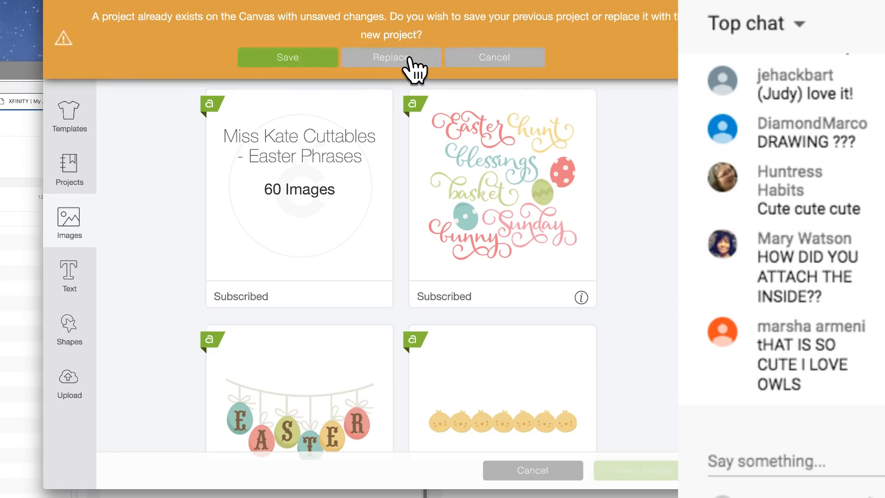
pyautogui.click(382, 70)
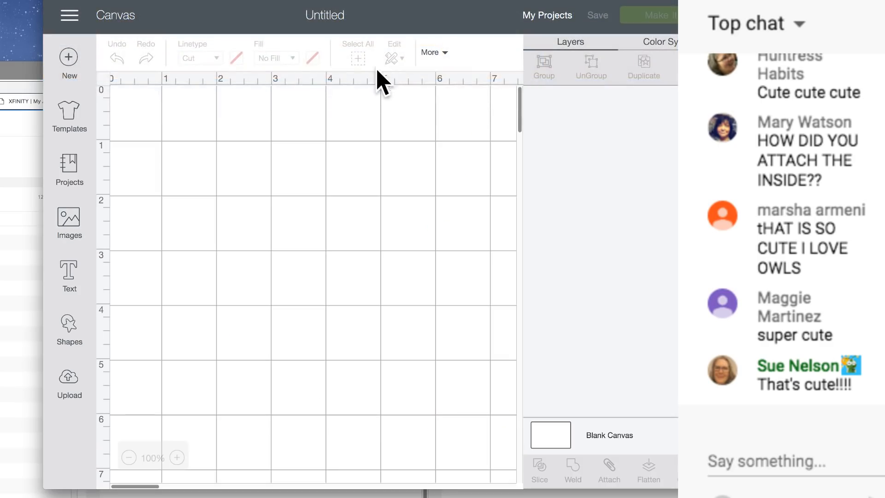
pyautogui.click(69, 220)
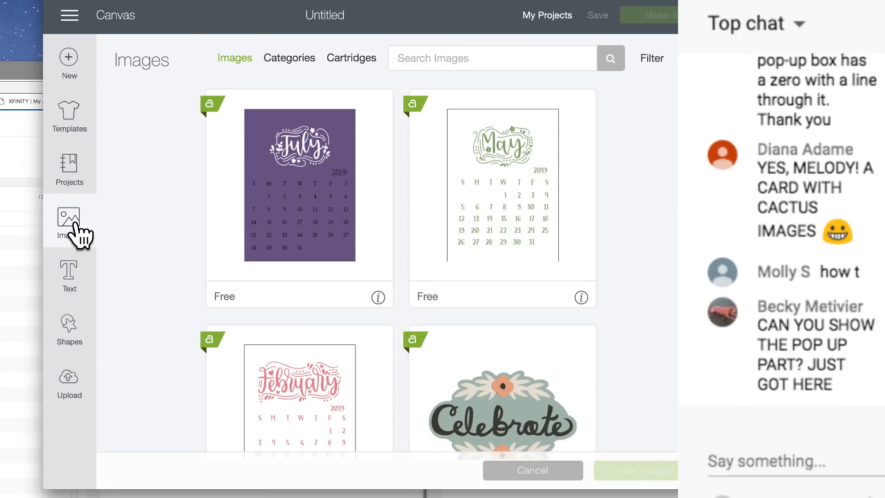
# Step: Search the image library for "box" and browse the results
pyautogui.click(476, 59)
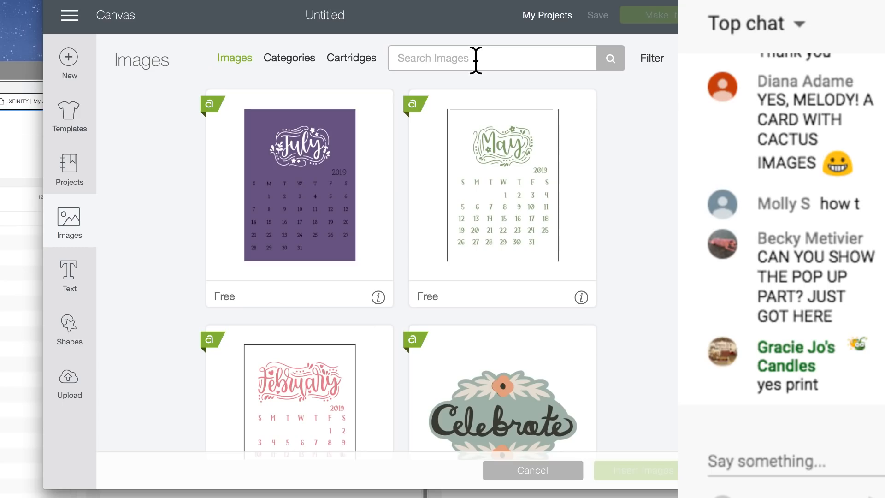
pyautogui.write('bx')
pyautogui.press('Return')
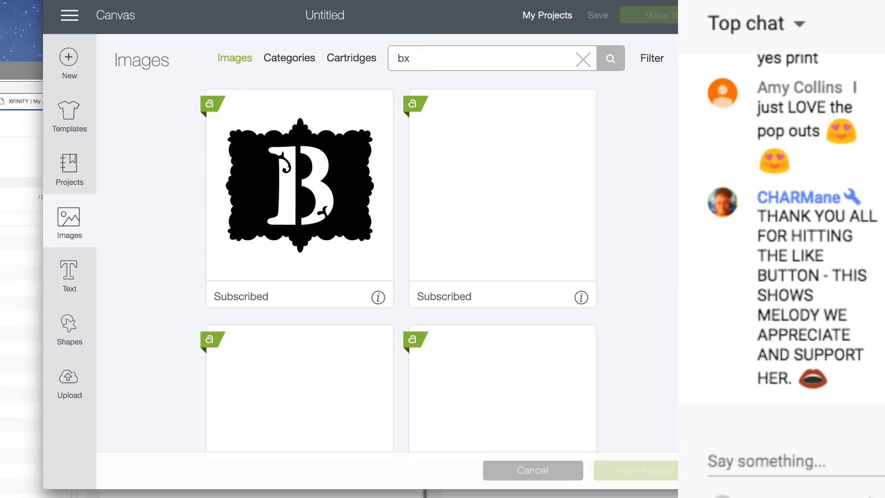
pyautogui.write('o')
pyautogui.press('Return')
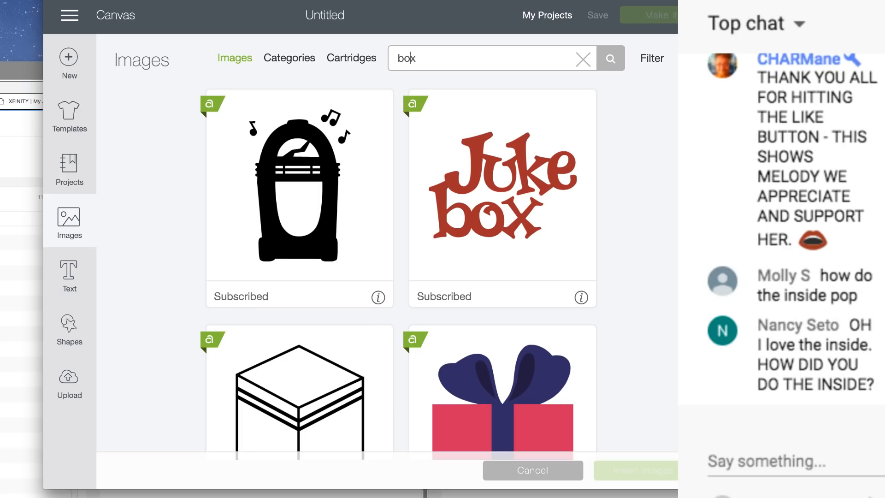
pyautogui.scroll(-7, 372, 279)
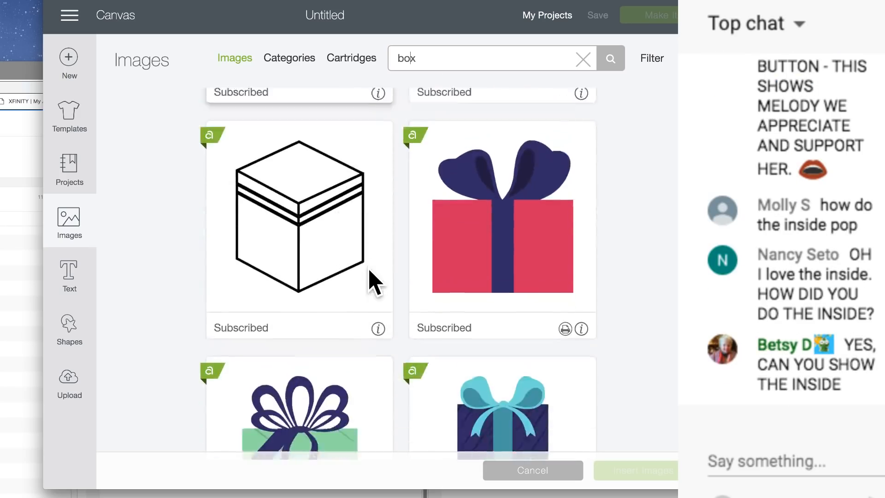
pyautogui.scroll(-20, 371, 278)
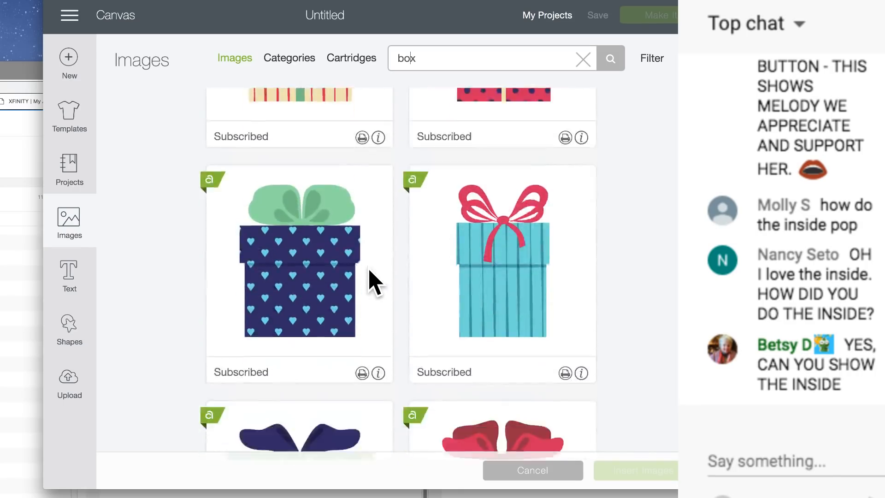
pyautogui.scroll(-15, 371, 279)
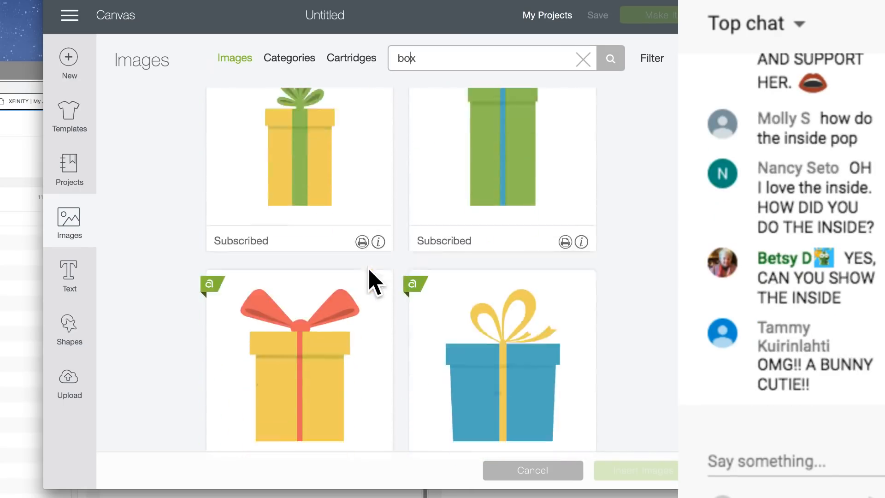
# Step: Filter the box images to 3D Objects
pyautogui.click(653, 60)
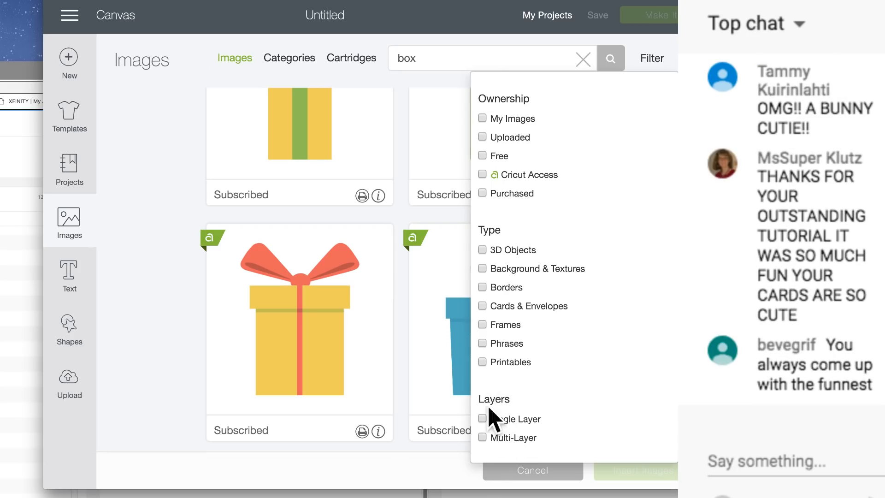
pyautogui.click(483, 250)
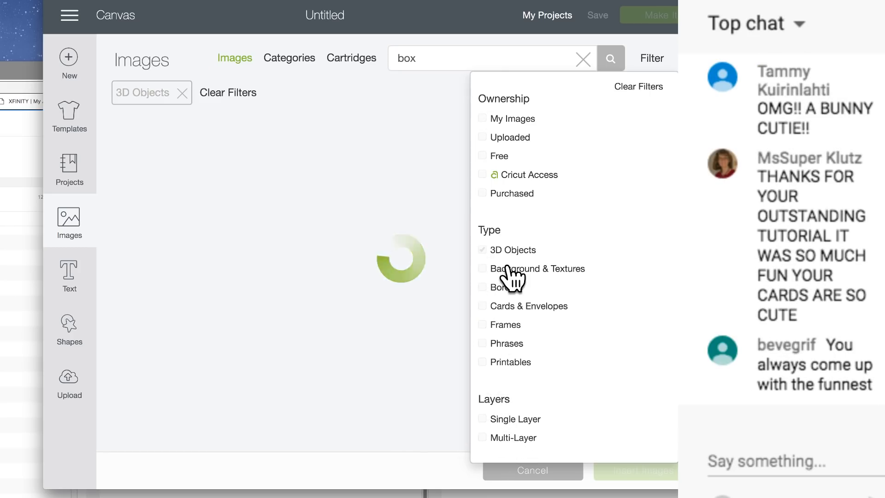
pyautogui.click(180, 354)
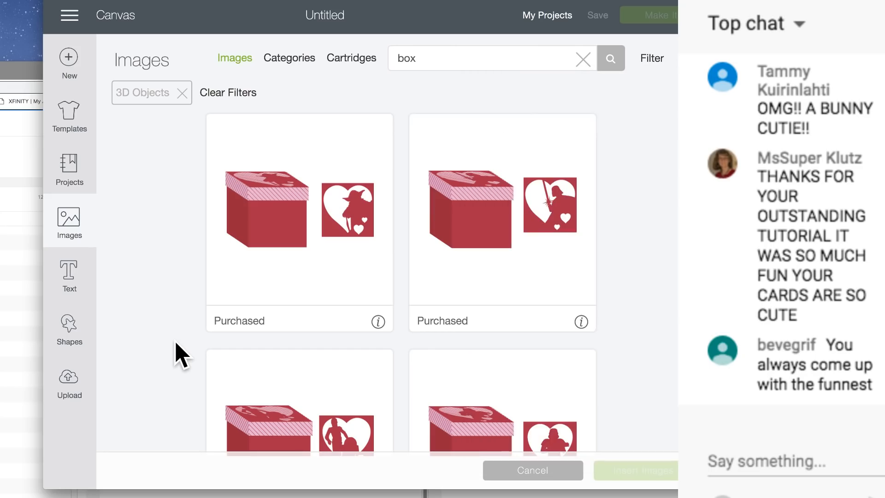
# Step: Find the Princess Leia Treat Box among the filtered images and insert it onto the canvas
pyautogui.scroll(-3, 310, 303)
pyautogui.scroll(-10, 310, 295)
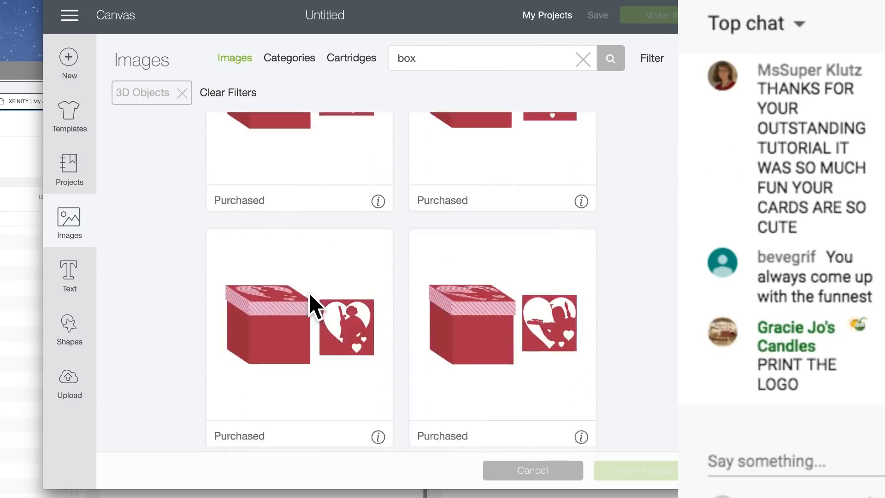
pyautogui.scroll(8, 310, 295)
pyautogui.scroll(-1, 310, 304)
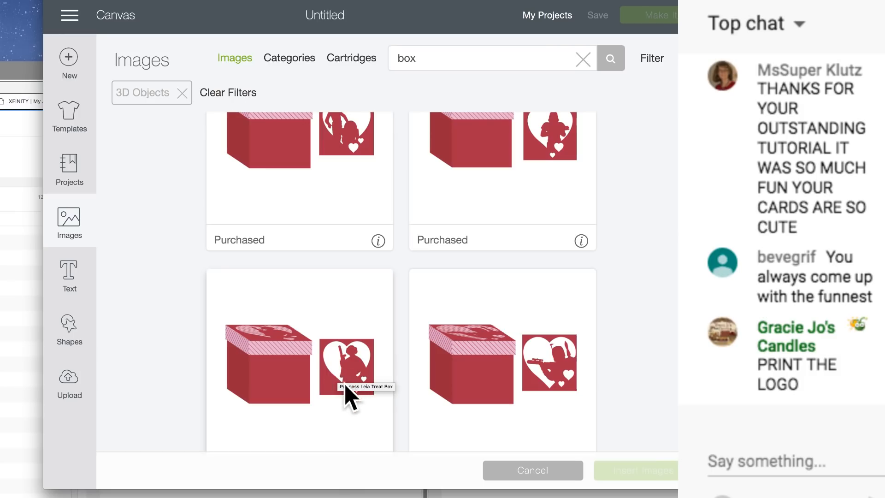
pyautogui.click(305, 364)
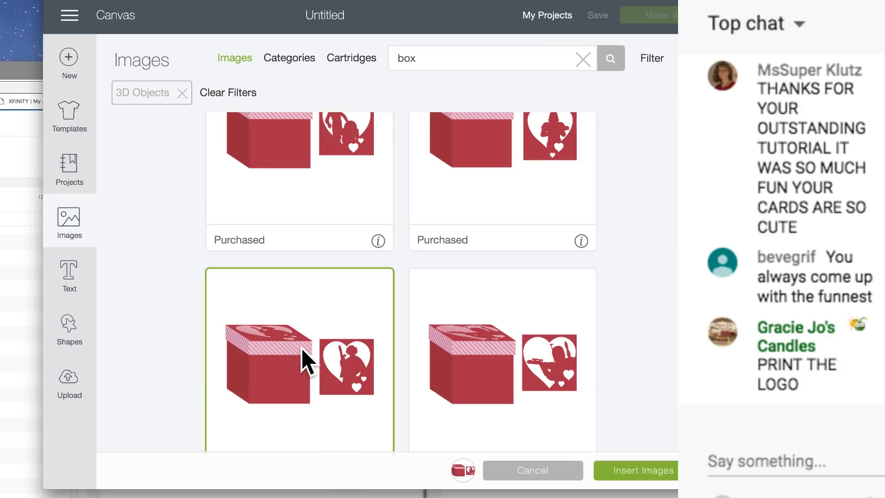
pyautogui.click(625, 478)
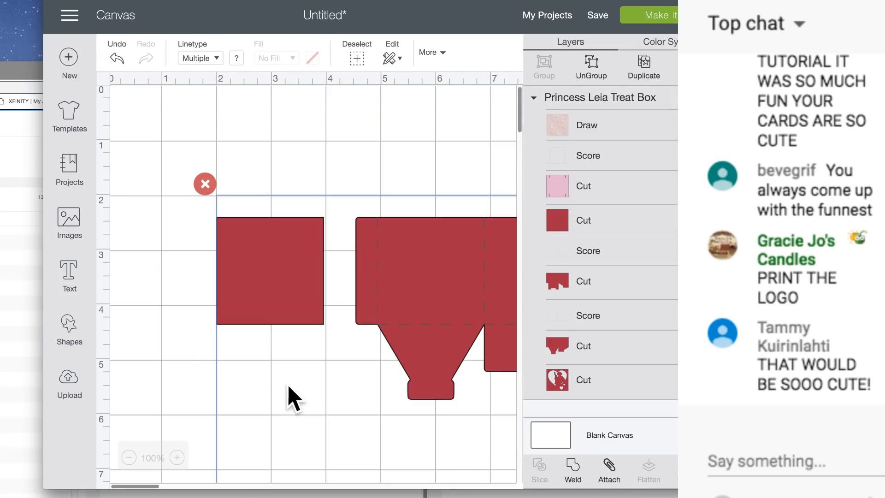
# Step: Move the whole treat box design left and slightly down on the canvas
pyautogui.click(129, 457)
pyautogui.click(129, 457)
pyautogui.moveTo(364, 219)
pyautogui.mouseDown()
pyautogui.moveTo(342, 204)
pyautogui.moveTo(340, 215)
pyautogui.moveTo(379, 219)
pyautogui.mouseUp()
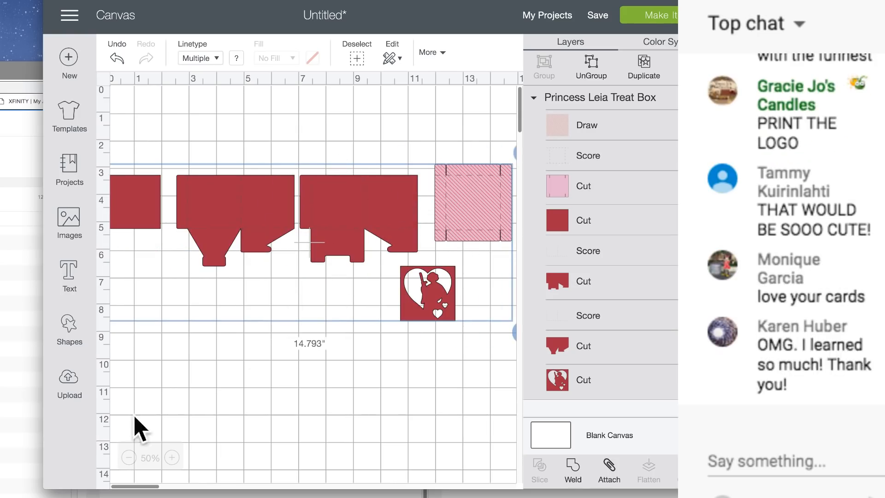
pyautogui.click(172, 457)
pyautogui.click(172, 457)
pyautogui.hscroll(15, 284, 434)
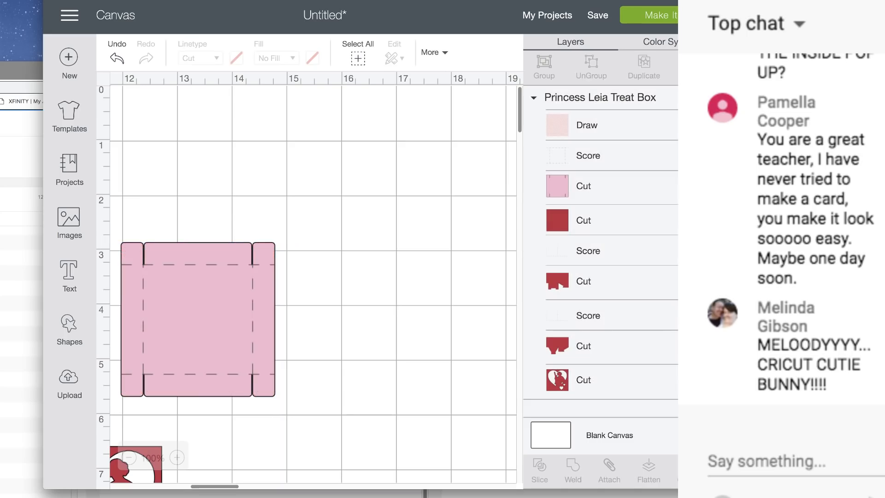
# Step: Select the treat box's Draw layer and examine the striped lid and the neighbouring box pieces
pyautogui.click(601, 125)
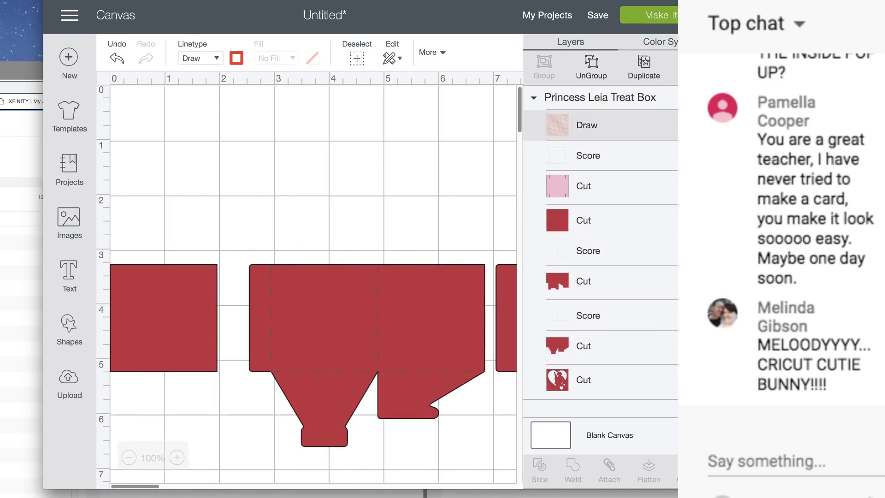
pyautogui.hscroll(10, 384, 302)
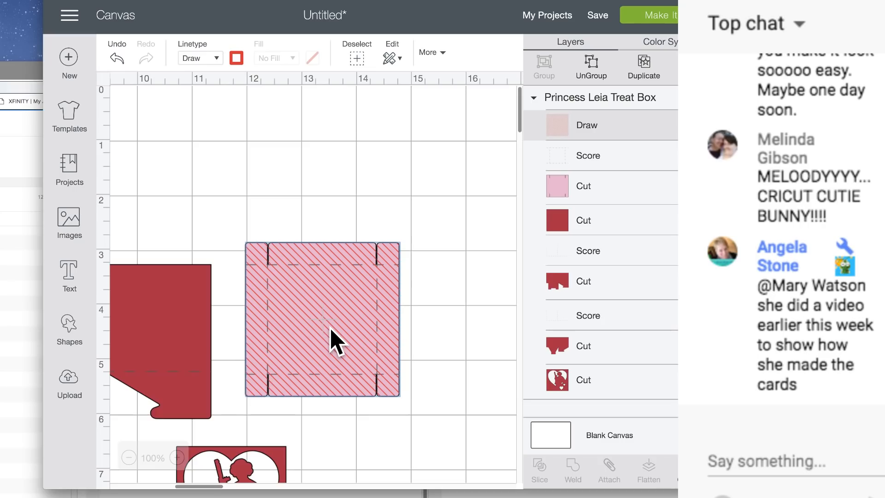
pyautogui.hscroll(-10, 330, 328)
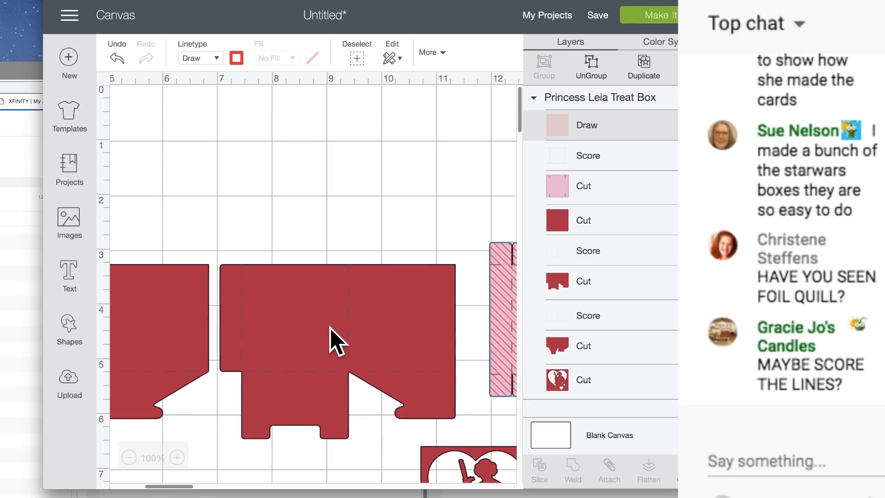
pyautogui.hscroll(1, 331, 328)
pyautogui.hscroll(5, 311, 314)
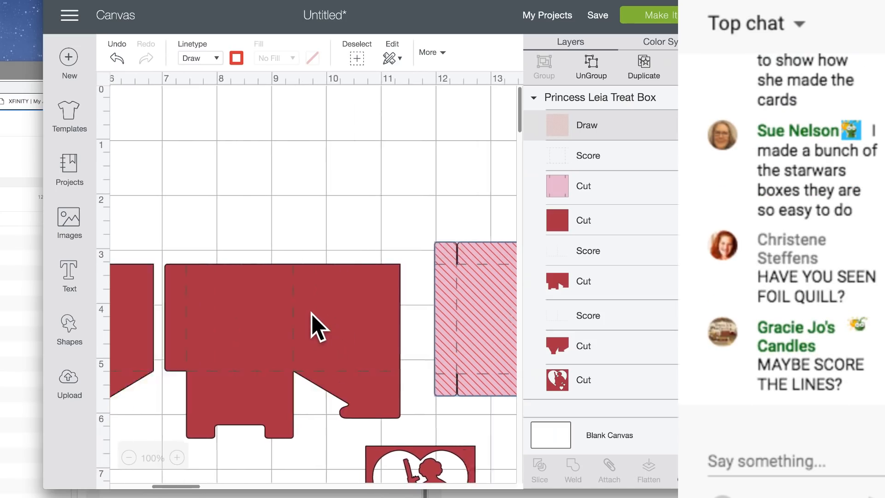
pyautogui.hscroll(2, 316, 325)
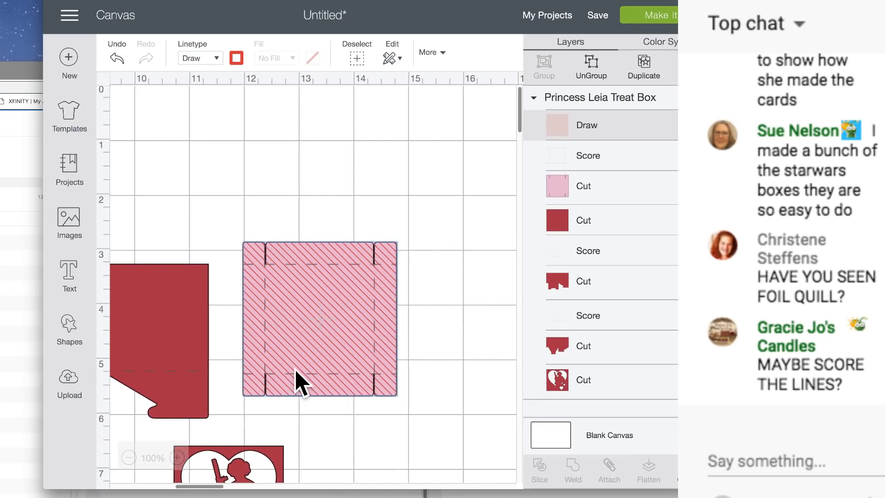
# Step: Move the treat box up and to the right, ungroup it, and delete the red Princess Leia heart panel
pyautogui.moveTo(291, 458); pyautogui.dragTo(348, 379)
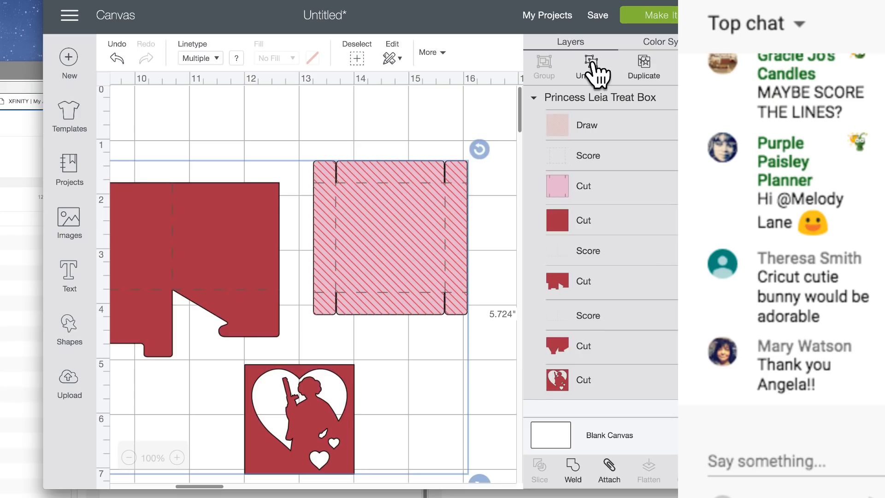
pyautogui.click(592, 69)
pyautogui.click(325, 369)
pyautogui.moveTo(323, 364)
pyautogui.mouseDown()
pyautogui.moveTo(345, 355)
pyautogui.moveTo(336, 232)
pyautogui.moveTo(284, 249)
pyautogui.moveTo(331, 353)
pyautogui.mouseUp()
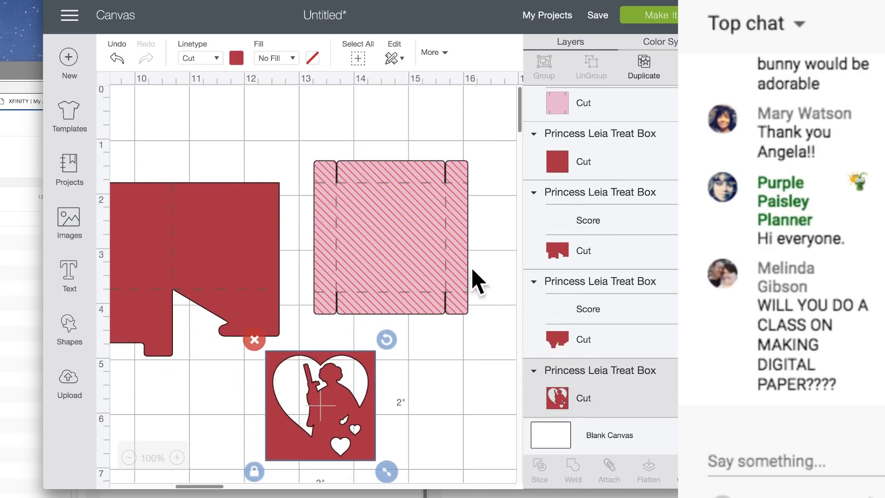
pyautogui.click(255, 342)
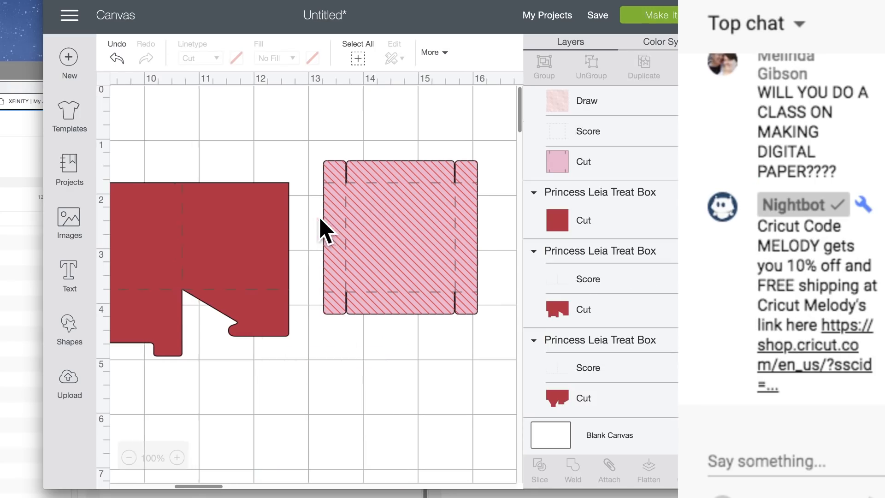
# Step: Reposition and widen the design window so the layer list and its visibility controls can be seen
pyautogui.hscroll(4, 322, 228)
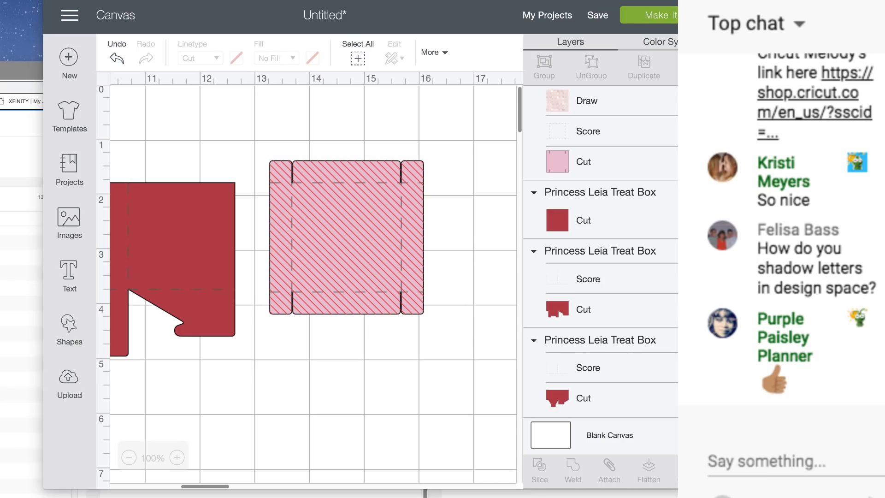
pyautogui.moveTo(322, 3); pyautogui.dragTo(280, 1)
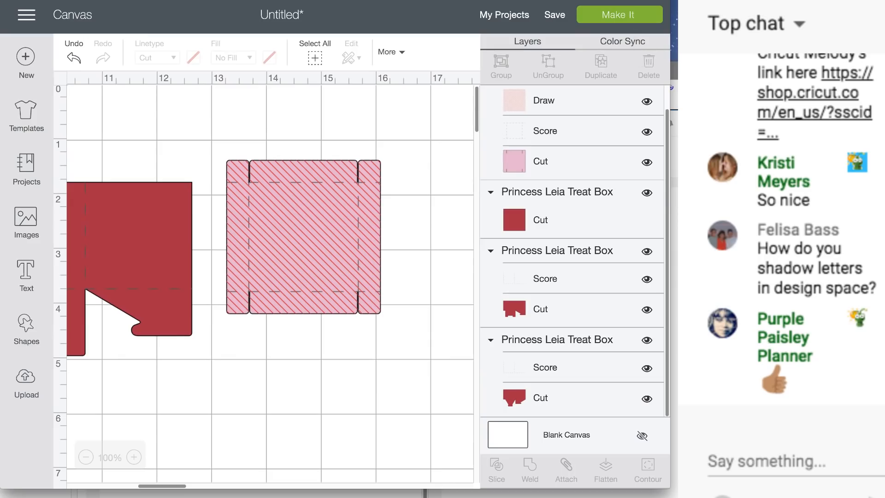
pyautogui.moveTo(668, 109); pyautogui.dragTo(684, 109)
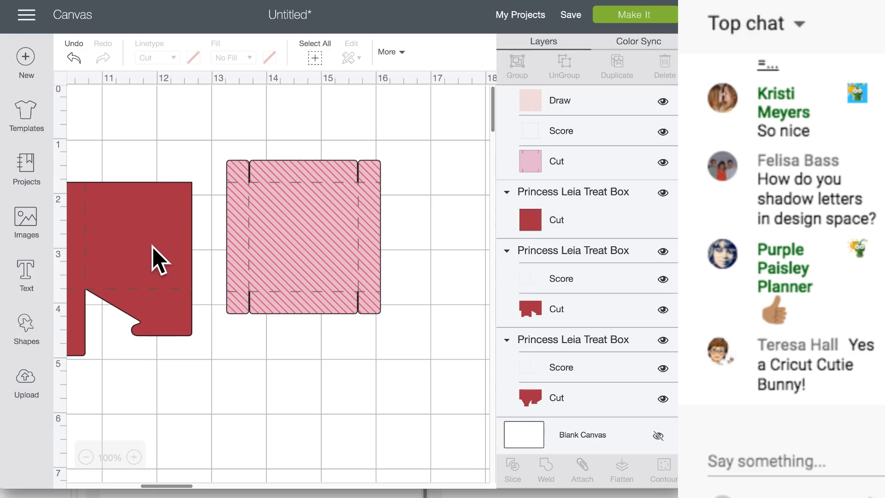
# Step: Move the red box side piece nearest the pink lid slightly down and to the right
pyautogui.hscroll(-5, 153, 248)
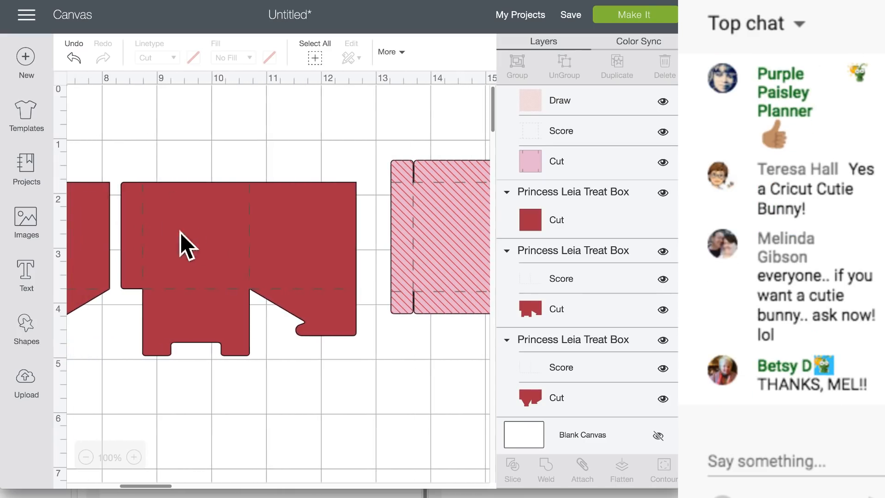
pyautogui.click(194, 233)
pyautogui.moveTo(174, 224); pyautogui.dragTo(191, 229)
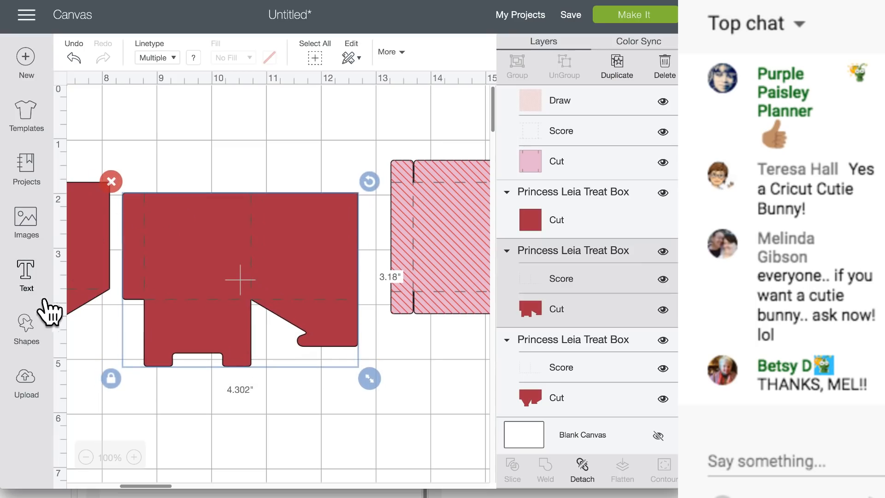
# Step: Insert two star shapes and move one of them over the red box side piece nearest the pink lid
pyautogui.click(26, 326)
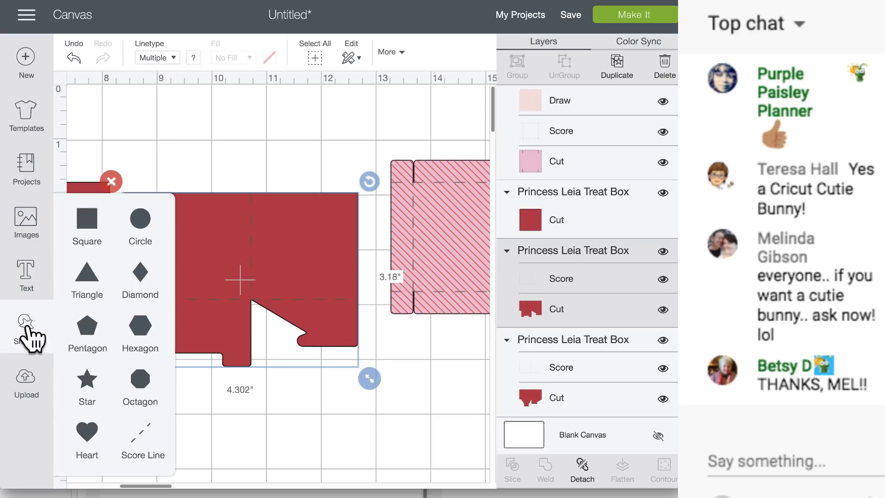
pyautogui.click(86, 381)
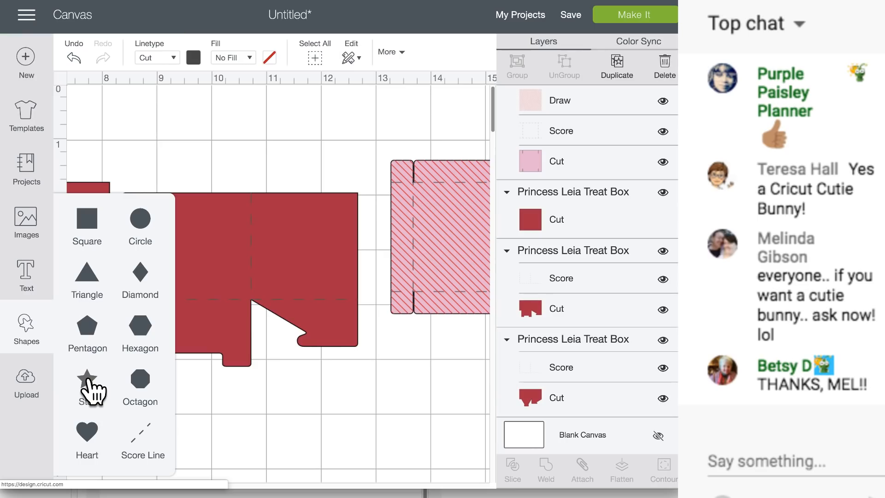
pyautogui.click(221, 401)
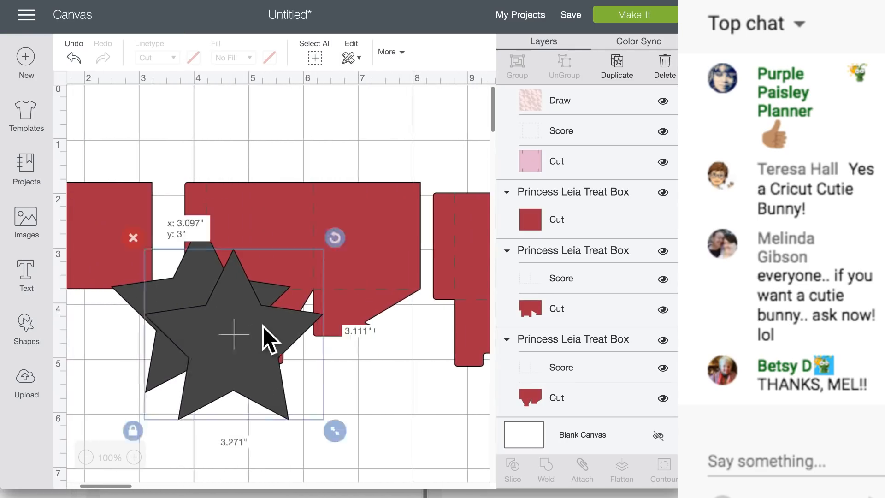
pyautogui.moveTo(256, 328); pyautogui.dragTo(476, 307)
pyautogui.hscroll(5, 476, 307)
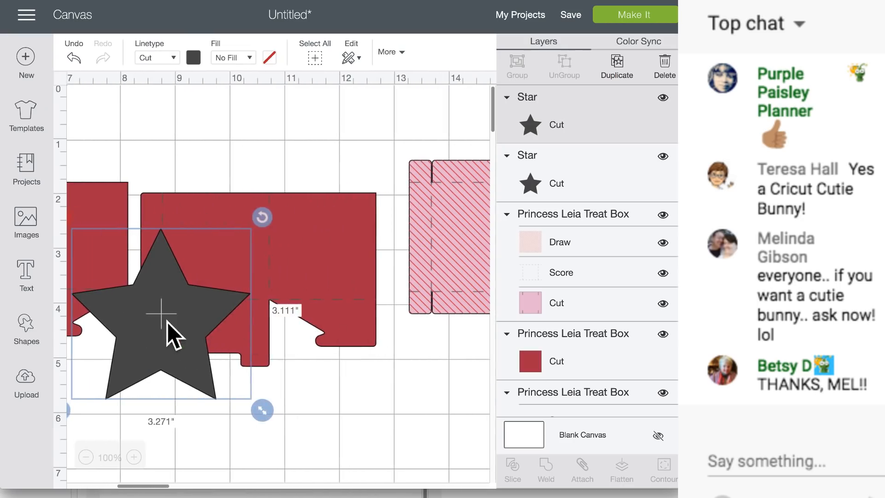
# Step: Shrink the selected star to about 1.65 by 1.57 inches and place it on the square panel of the red box side piece
pyautogui.moveTo(168, 322); pyautogui.dragTo(255, 315)
pyautogui.moveTo(350, 406); pyautogui.dragTo(257, 301)
pyautogui.moveTo(192, 272); pyautogui.dragTo(203, 251)
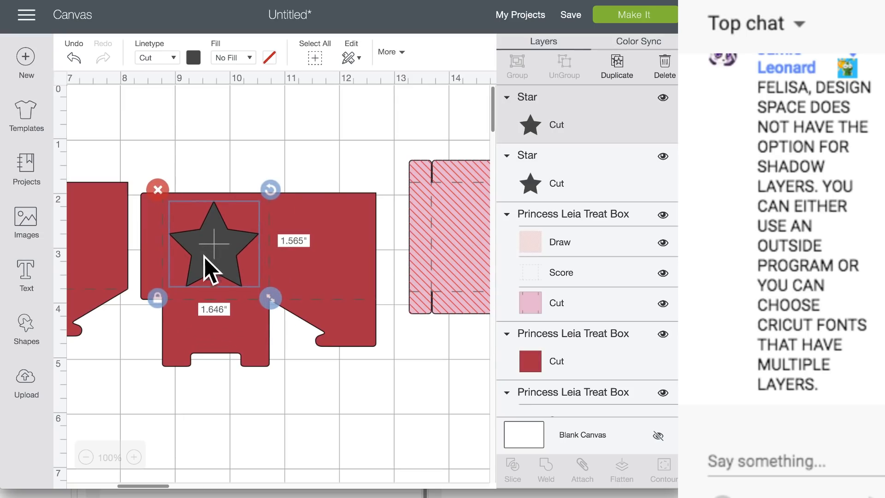
pyautogui.moveTo(225, 246)
pyautogui.mouseDown()
pyautogui.moveTo(334, 245)
pyautogui.moveTo(222, 245)
pyautogui.mouseUp()
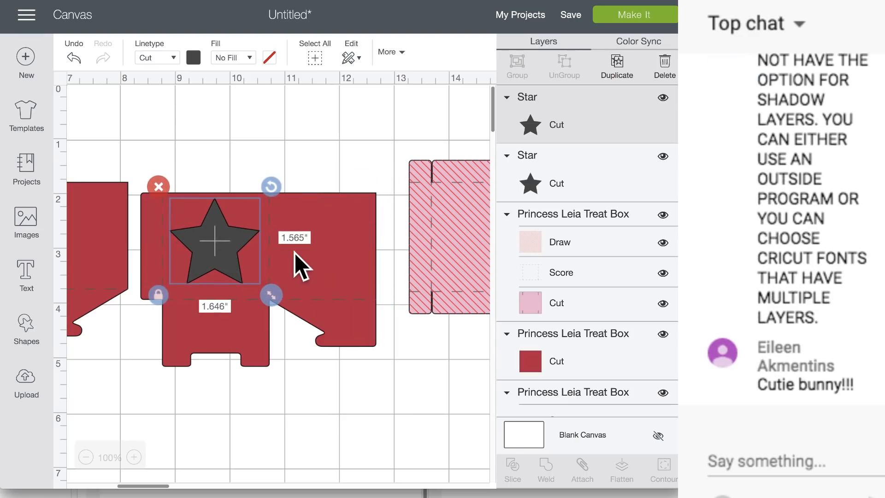
# Step: Change the small star's linetype to Draw and attach it to the red box side piece
pyautogui.click(177, 59)
pyautogui.click(166, 97)
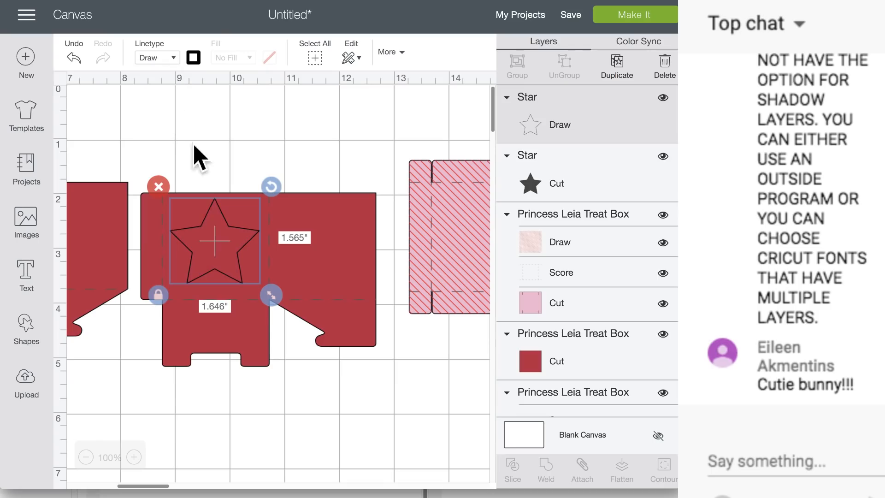
pyautogui.moveTo(197, 148); pyautogui.dragTo(245, 302)
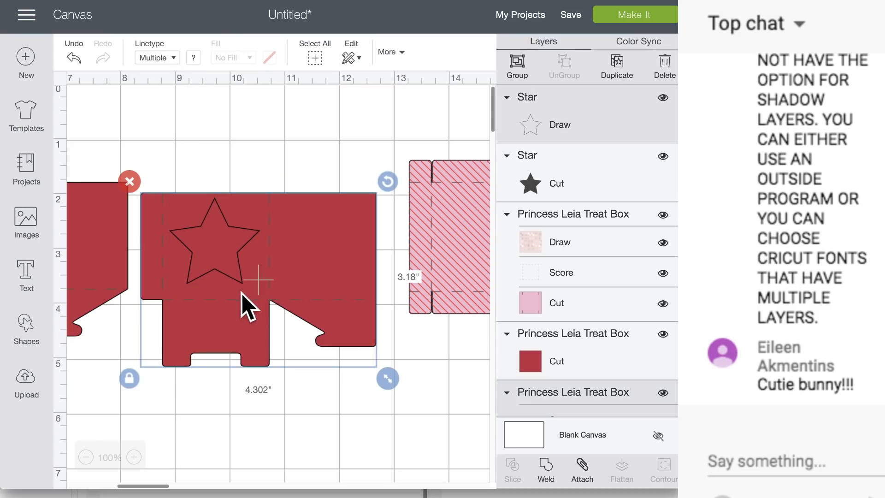
pyautogui.click(583, 477)
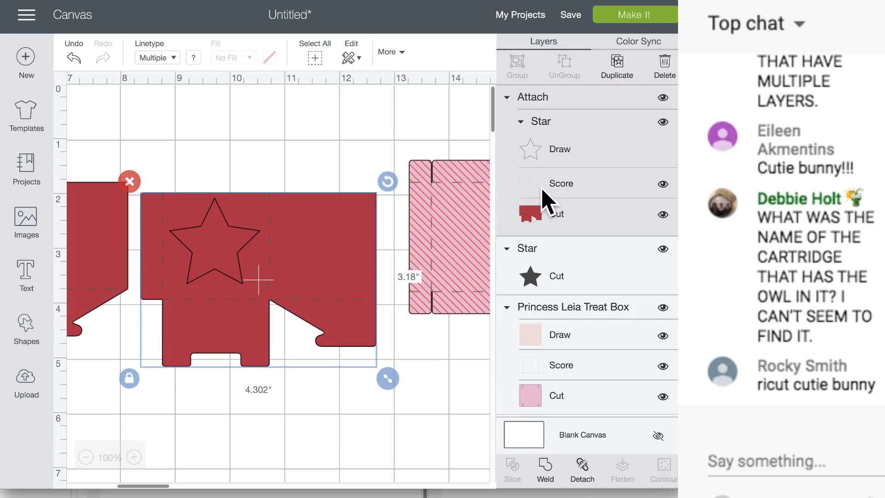
# Step: Detach the star from the red side piece and place it back on the square panel as a Cut shape
pyautogui.click(584, 475)
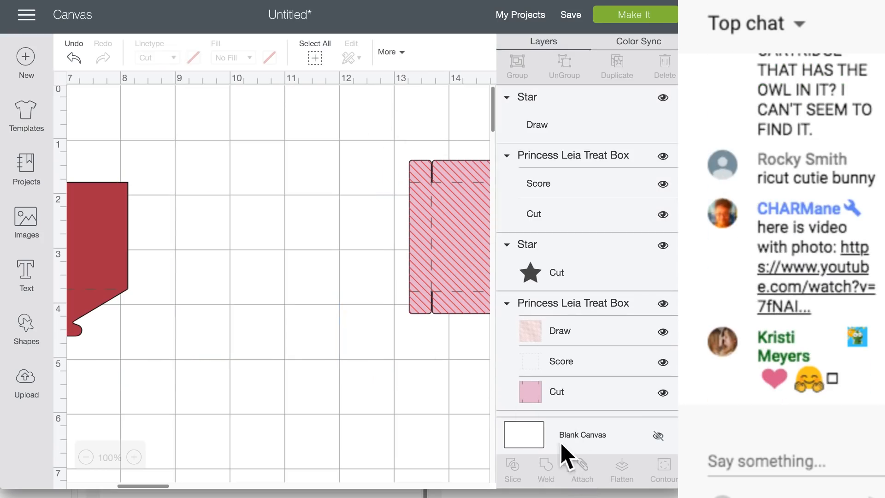
pyautogui.click(222, 248)
pyautogui.moveTo(222, 248); pyautogui.dragTo(227, 174)
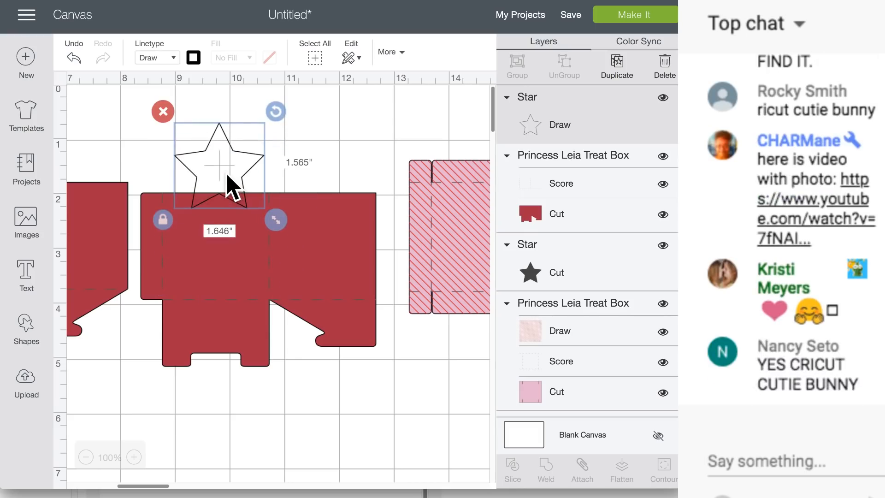
pyautogui.click(174, 58)
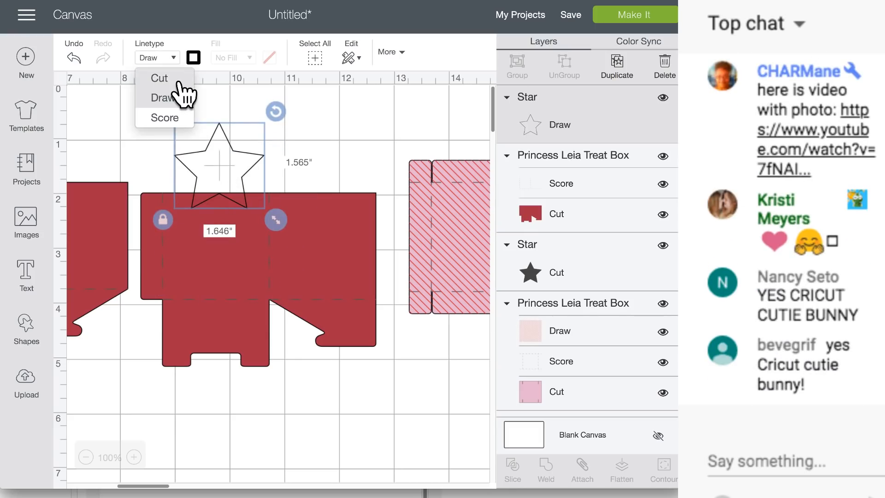
pyautogui.click(172, 78)
pyautogui.moveTo(225, 157); pyautogui.dragTo(217, 241)
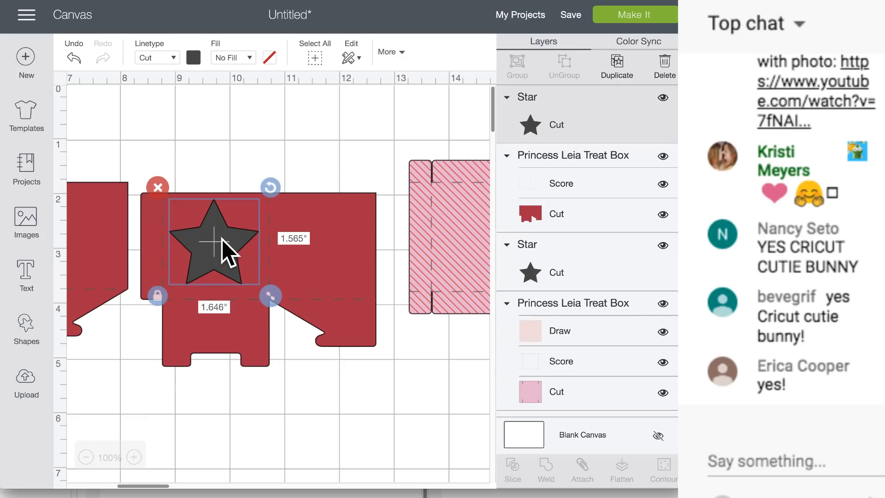
# Step: Give the small star a Print fill and apply the pattern showing a portrait photo of a person with pink hair
pyautogui.click(248, 58)
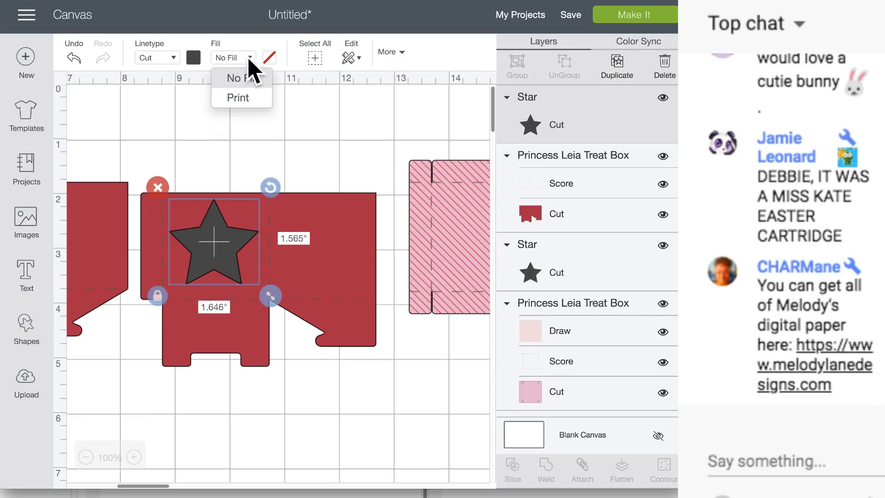
pyautogui.click(233, 98)
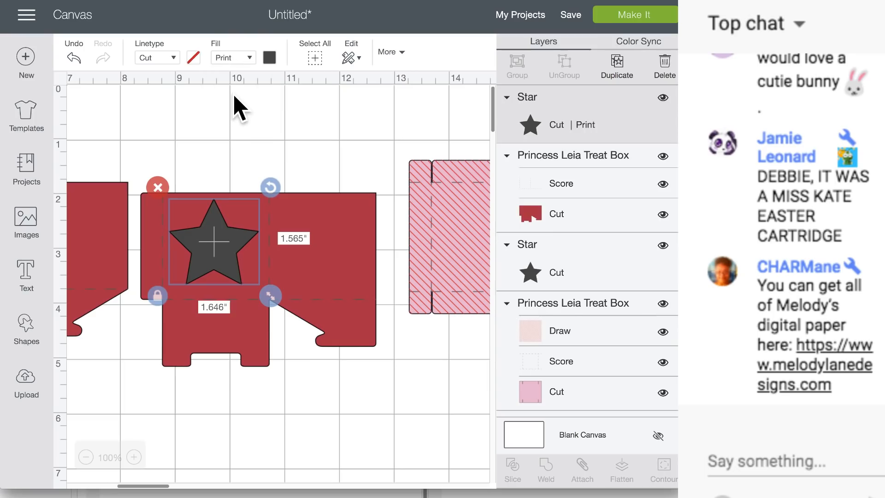
pyautogui.click(269, 58)
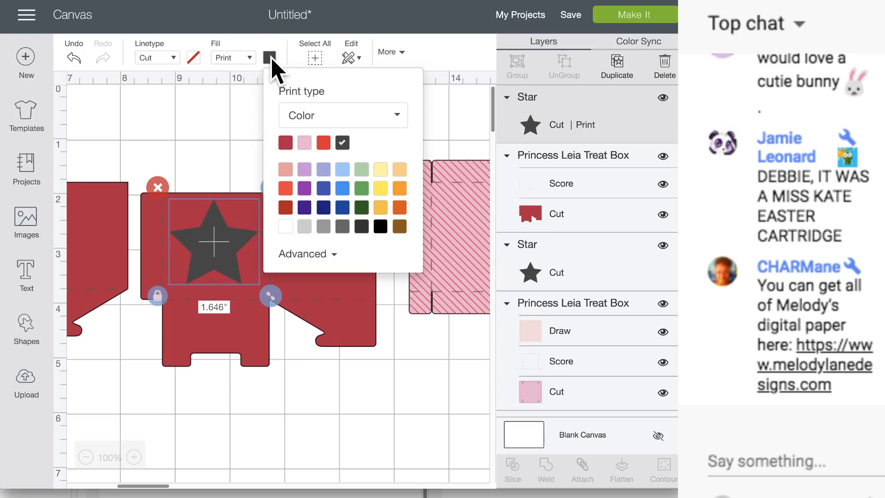
pyautogui.click(397, 121)
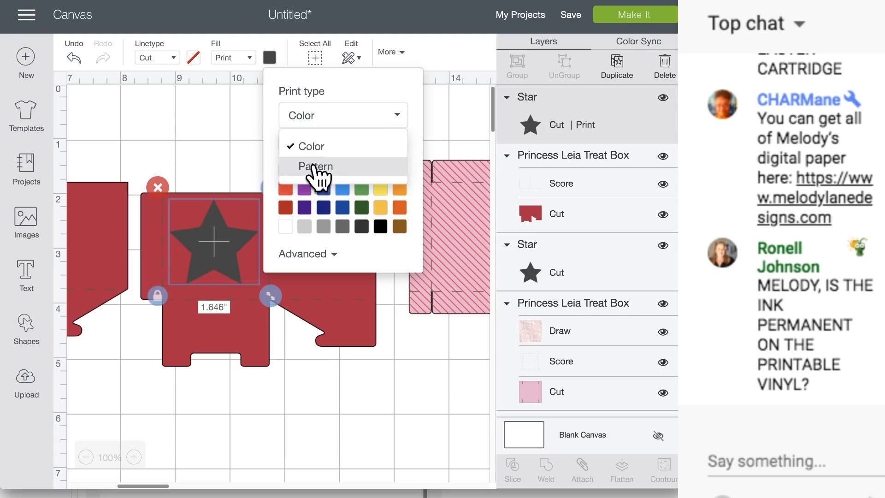
pyautogui.click(315, 167)
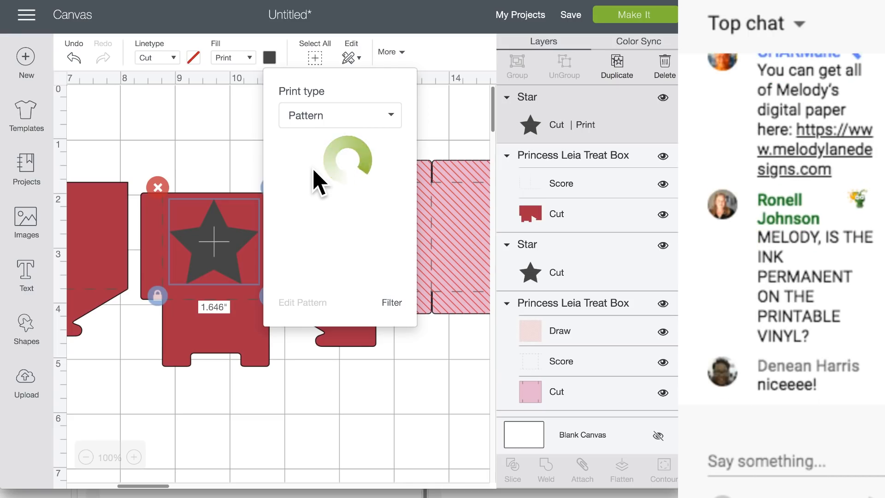
pyautogui.scroll(-3, 311, 172)
pyautogui.scroll(3, 311, 172)
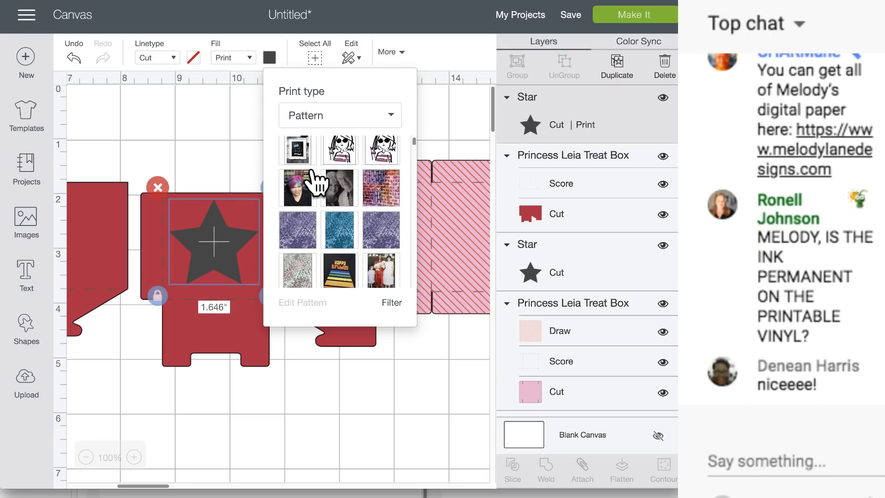
pyautogui.click(295, 202)
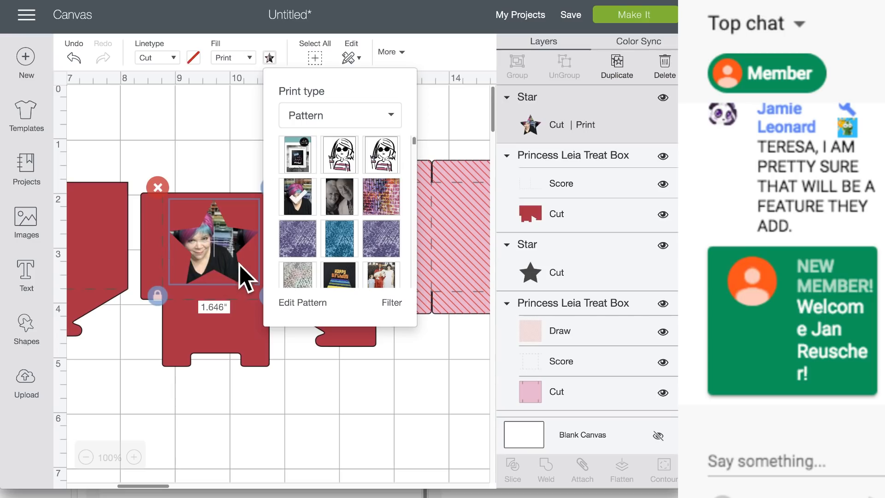
# Step: Edit the star's photo pattern and set its horizontal position to 120
pyautogui.click(307, 303)
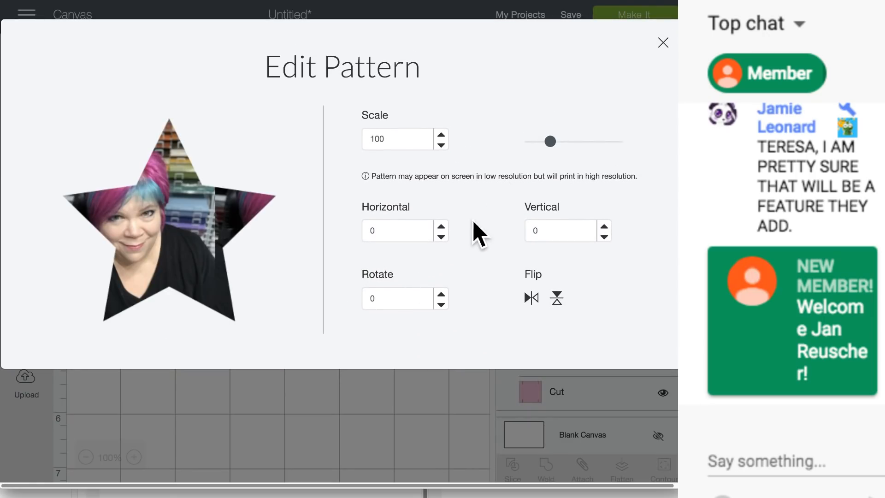
pyautogui.click(441, 236)
pyautogui.click(441, 236)
pyautogui.click(441, 237)
pyautogui.click(441, 236)
pyautogui.click(441, 237)
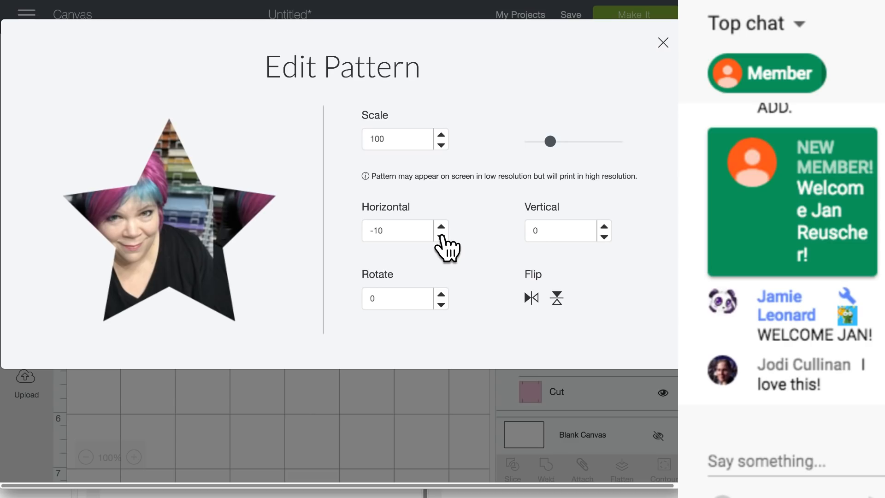
pyautogui.click(441, 237)
pyautogui.moveTo(392, 234); pyautogui.dragTo(348, 233)
pyautogui.write('10.')
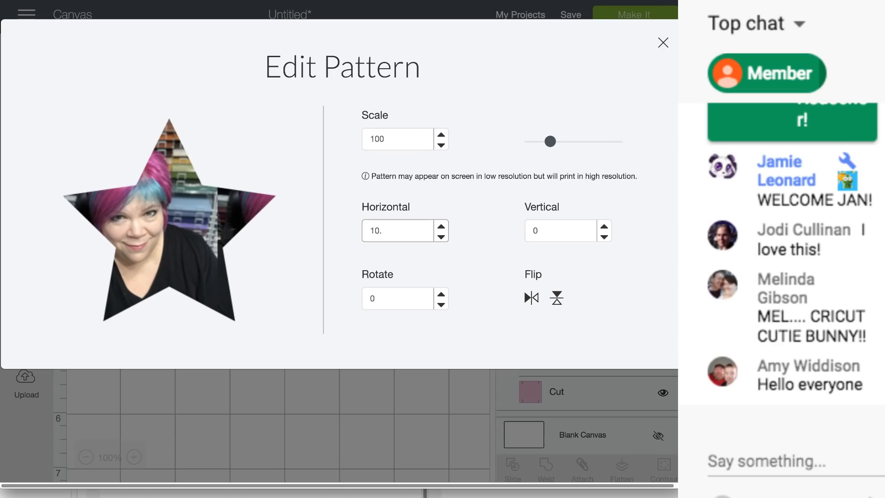
pyautogui.press('BackSpace')
pyautogui.write('00')
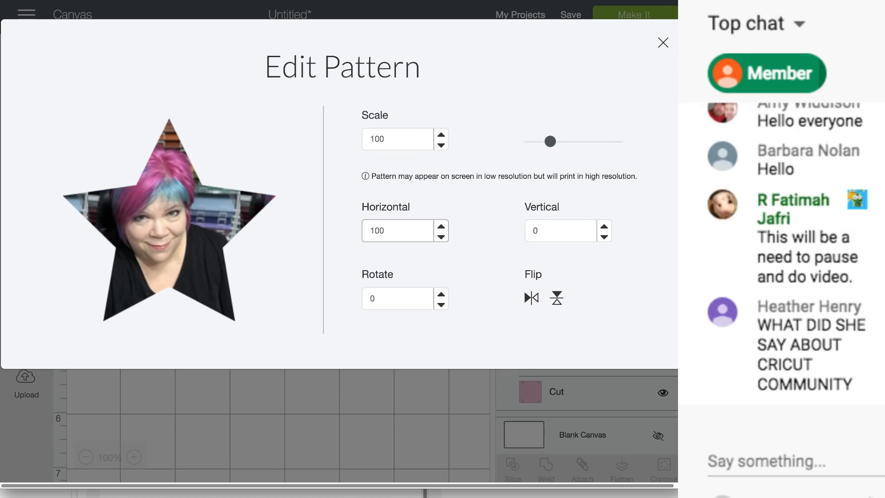
pyautogui.moveTo(380, 230); pyautogui.dragTo(376, 230)
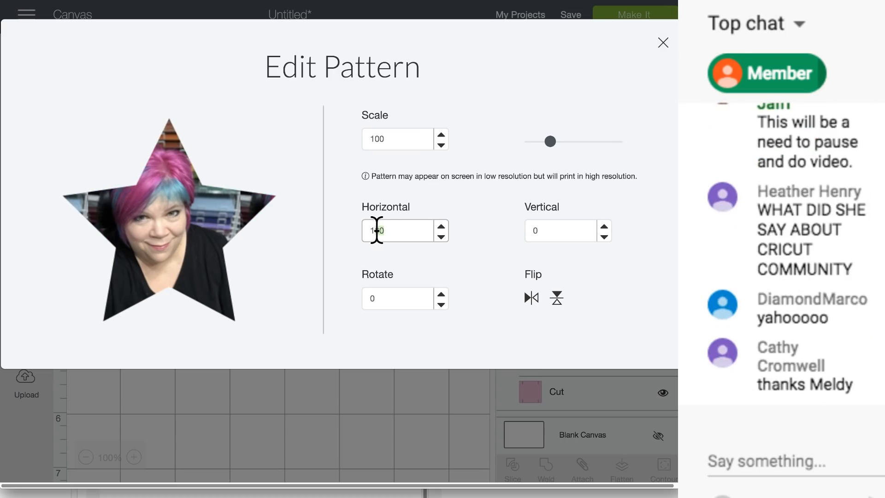
pyautogui.write('20')
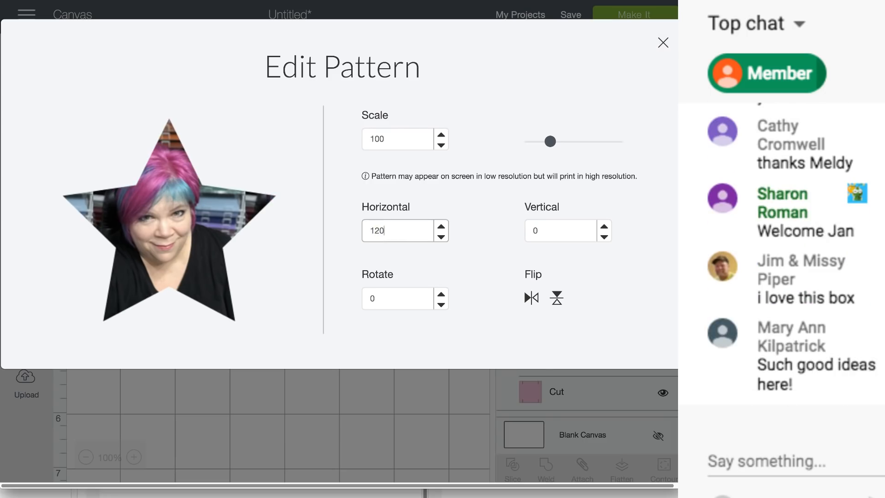
# Step: Set the photo pattern's vertical position to -25 and close the pattern editor
pyautogui.click(561, 228)
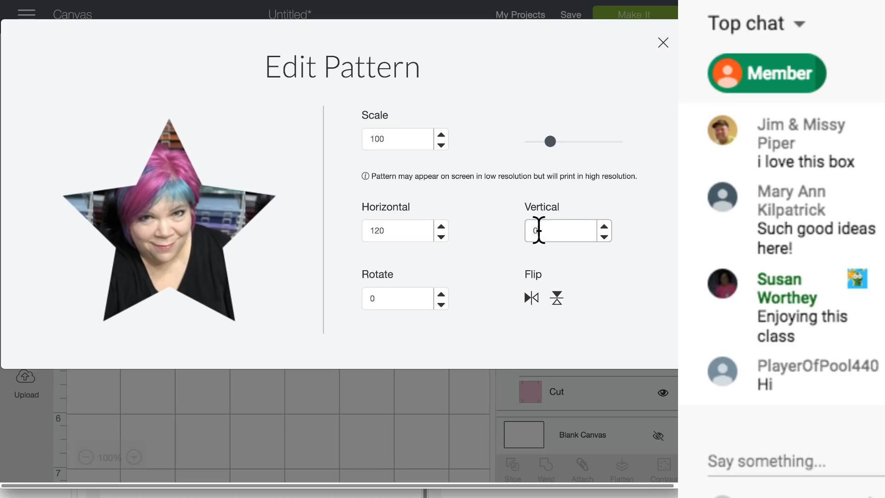
pyautogui.click(605, 237)
pyautogui.click(604, 238)
pyautogui.click(604, 238)
pyautogui.click(605, 237)
pyautogui.click(604, 237)
pyautogui.click(605, 238)
pyautogui.click(604, 237)
pyautogui.click(604, 238)
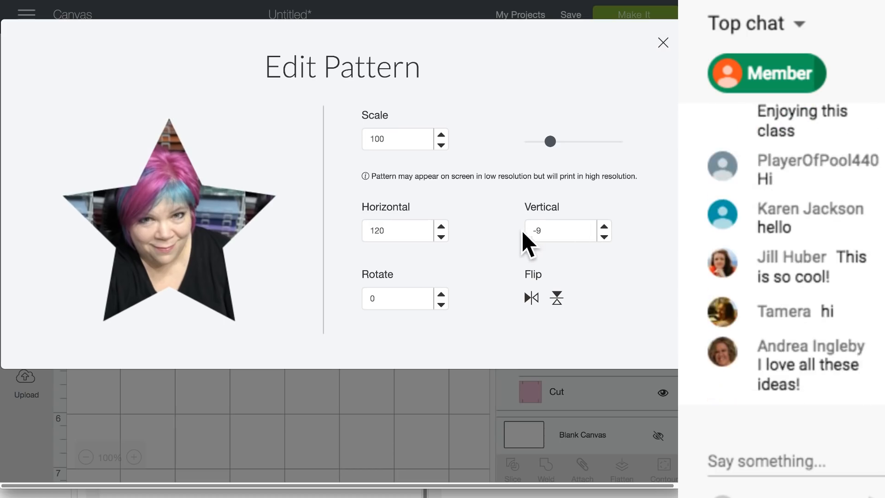
pyautogui.moveTo(537, 230); pyautogui.dragTo(561, 229)
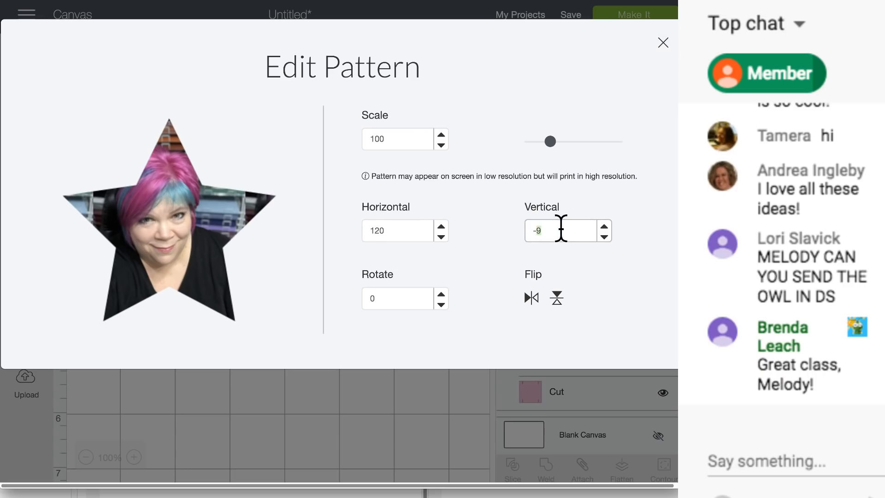
pyautogui.write('25')
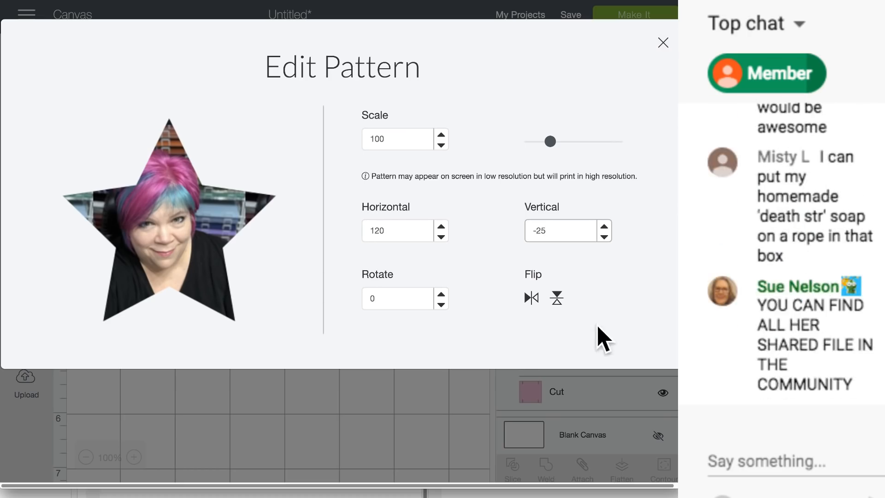
pyautogui.click(393, 419)
# Step: Nudge the photo star slightly down and to the left on the square panel, and select the red side piece
pyautogui.moveTo(223, 244)
pyautogui.mouseDown()
pyautogui.moveTo(225, 252)
pyautogui.moveTo(220, 241)
pyautogui.mouseUp()
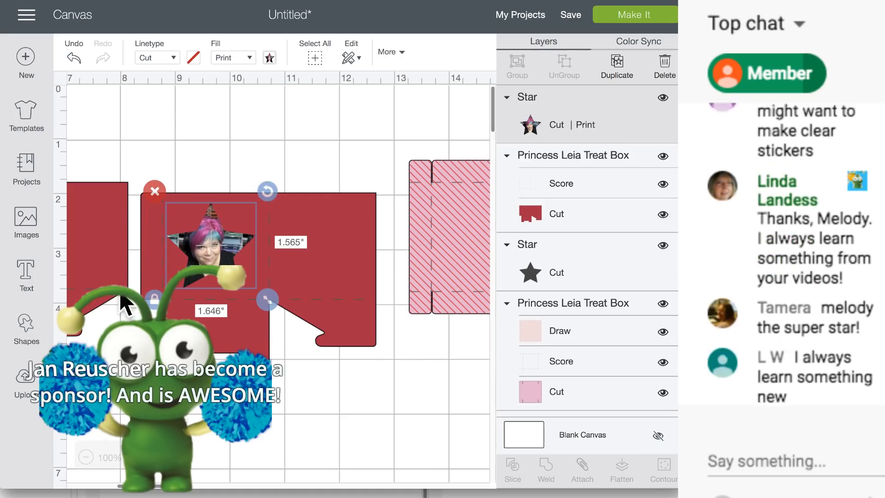
pyautogui.moveTo(219, 247); pyautogui.dragTo(221, 253)
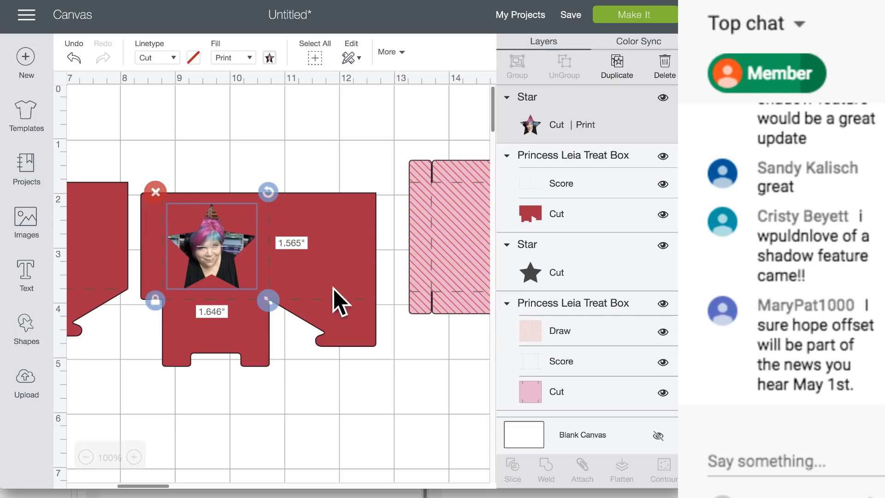
pyautogui.keyDown('shift'); pyautogui.click(321, 306); pyautogui.keyUp('shift')
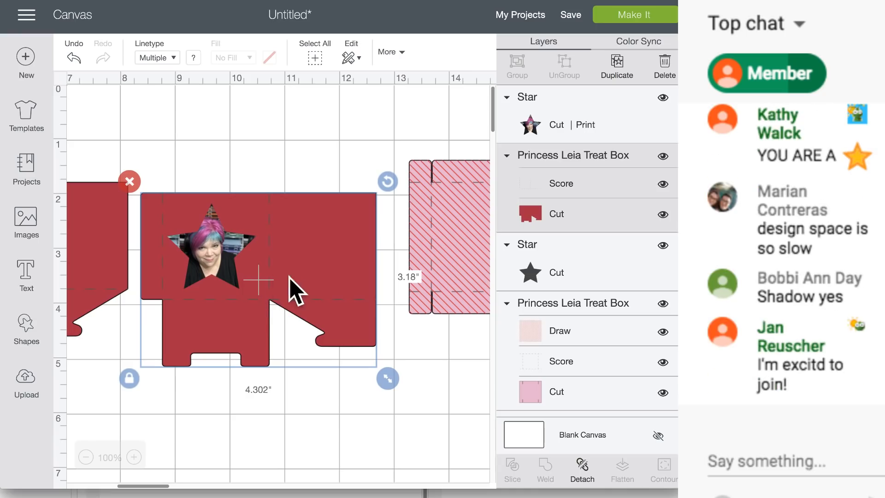
# Step: Flip the small star's photo pattern vertically and close the pattern editor
pyautogui.click(217, 252)
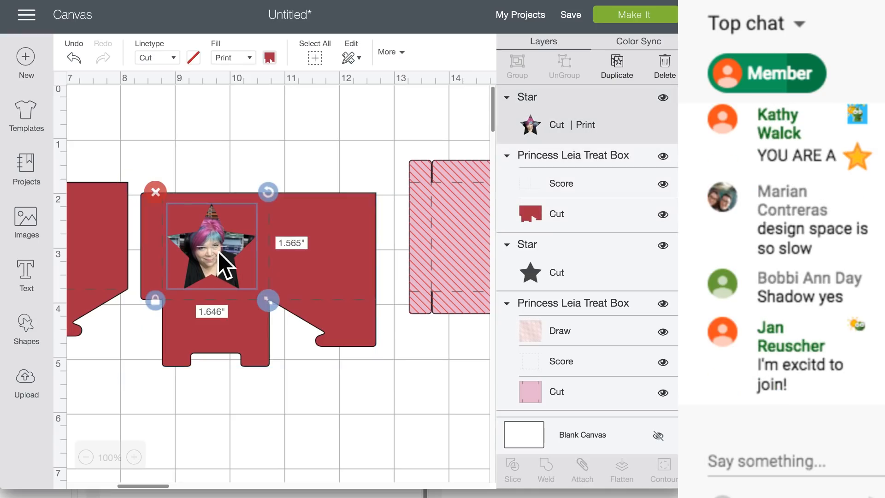
pyautogui.click(272, 59)
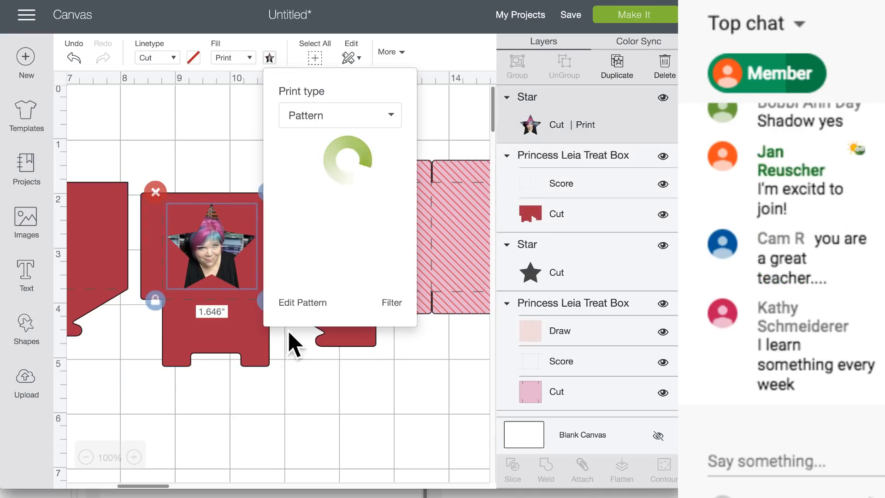
pyautogui.click(300, 303)
pyautogui.moveTo(192, 241)
pyautogui.mouseDown()
pyautogui.moveTo(210, 240)
pyautogui.moveTo(126, 237)
pyautogui.moveTo(182, 223)
pyautogui.moveTo(161, 237)
pyautogui.moveTo(178, 229)
pyautogui.moveTo(178, 251)
pyautogui.moveTo(198, 211)
pyautogui.moveTo(179, 255)
pyautogui.moveTo(217, 224)
pyautogui.moveTo(200, 229)
pyautogui.mouseUp()
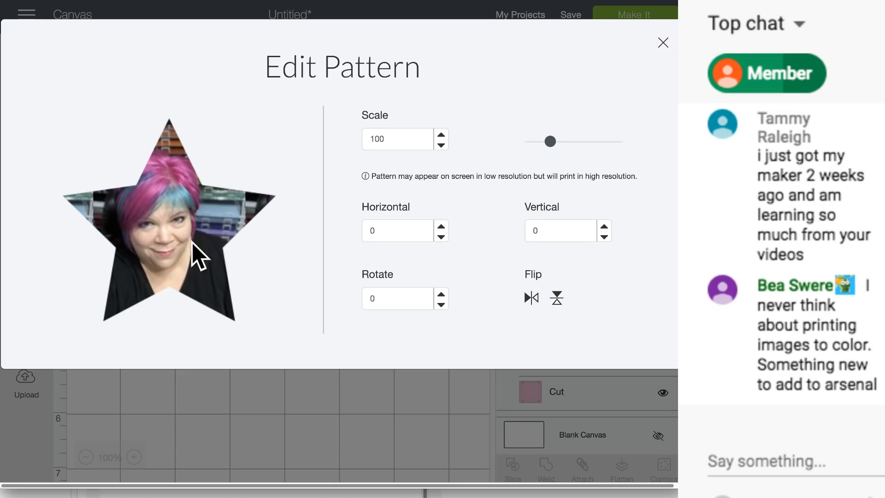
pyautogui.click(558, 298)
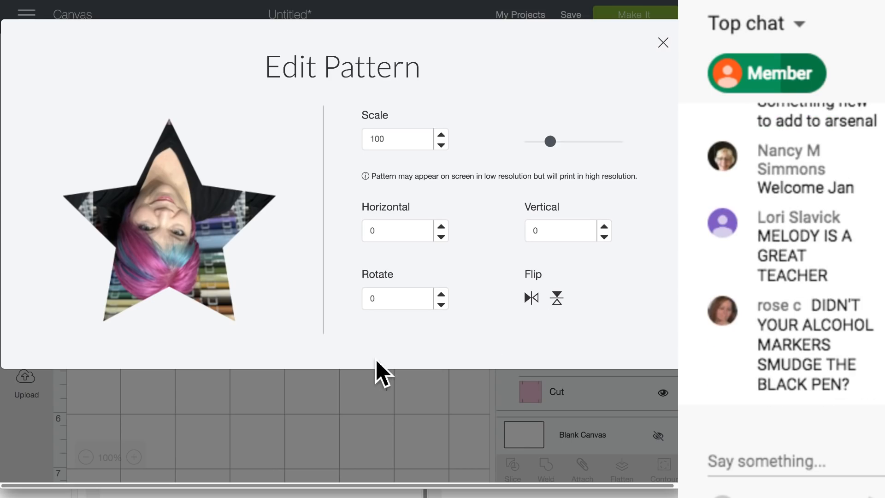
pyautogui.click(312, 386)
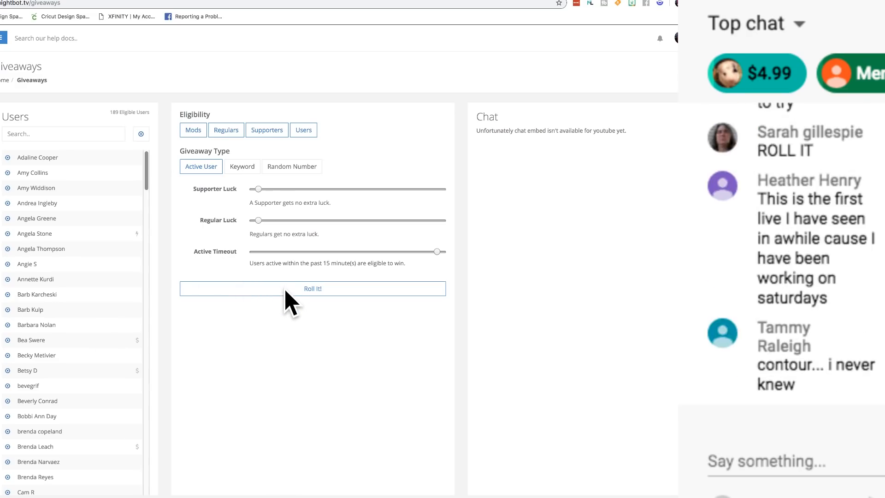
# Step: Switch to the Nightbot giveaways page and roll for a random winner among the active users
pyautogui.click(304, 289)
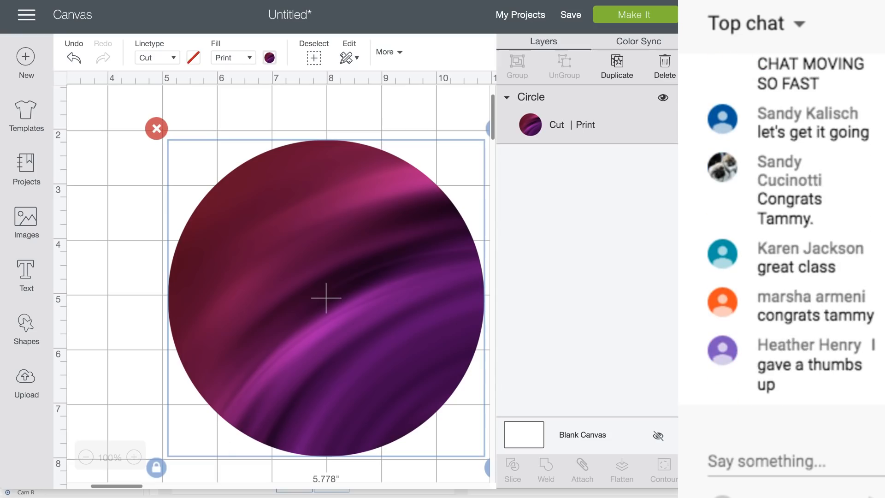
# Step: Search the image library for "flower" with the 3D Objects filter turned off
pyautogui.hscroll(5, 358, 331)
pyautogui.hscroll(-4, 357, 330)
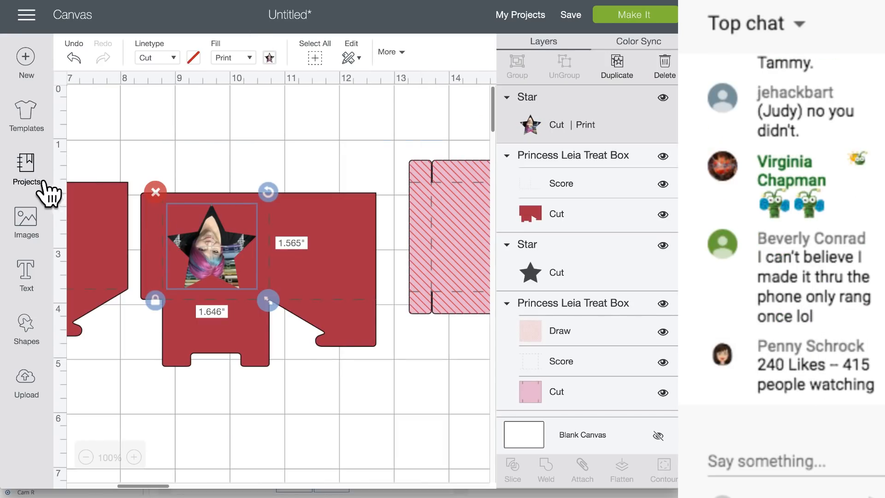
pyautogui.click(25, 224)
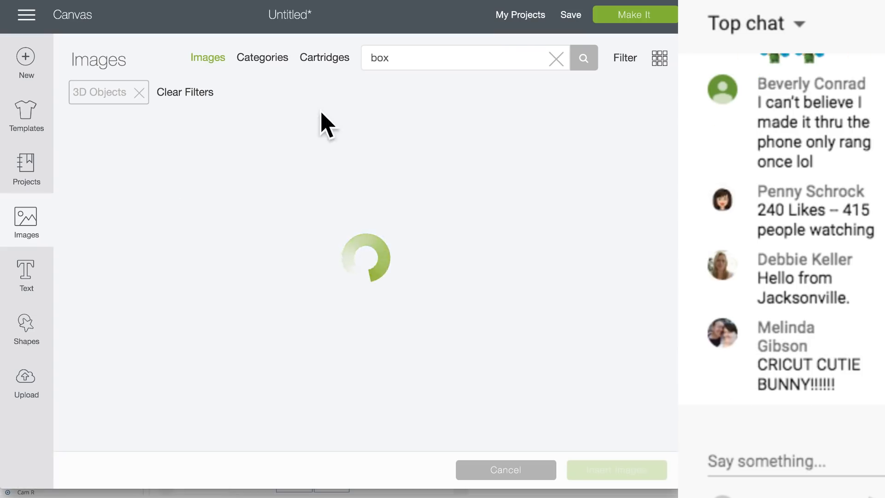
pyautogui.moveTo(396, 58); pyautogui.dragTo(362, 57)
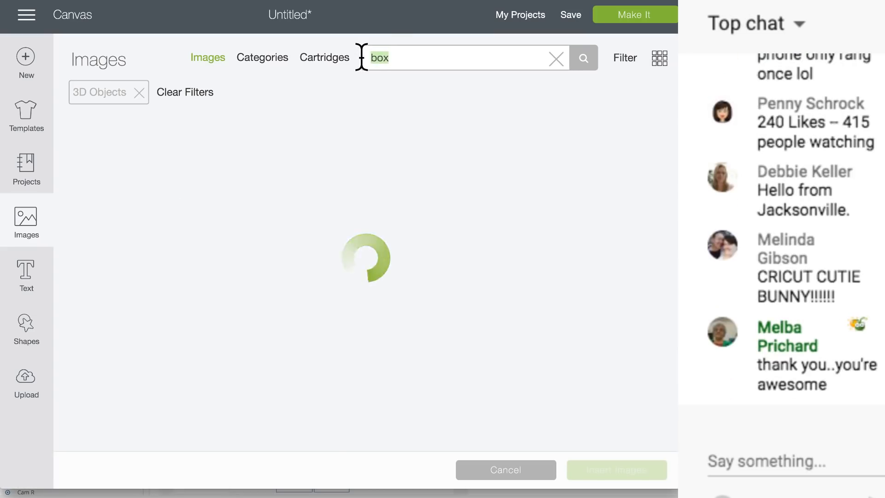
pyautogui.write('flower')
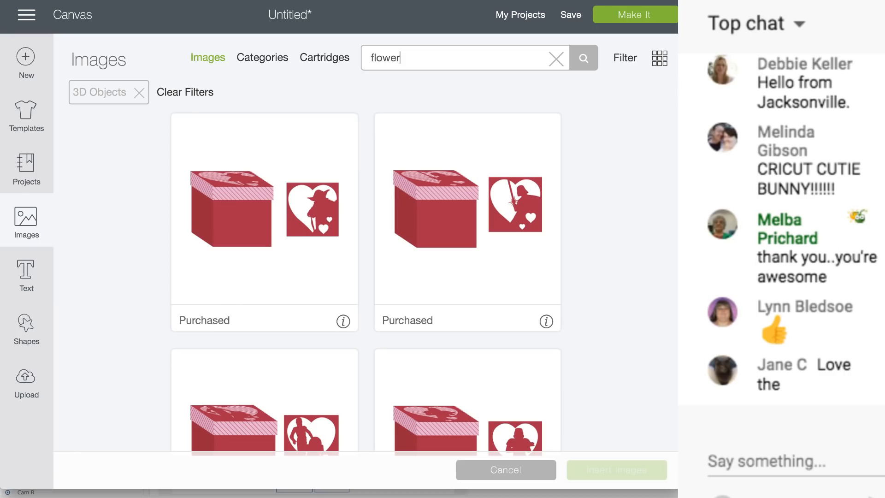
pyautogui.click(624, 61)
pyautogui.click(456, 250)
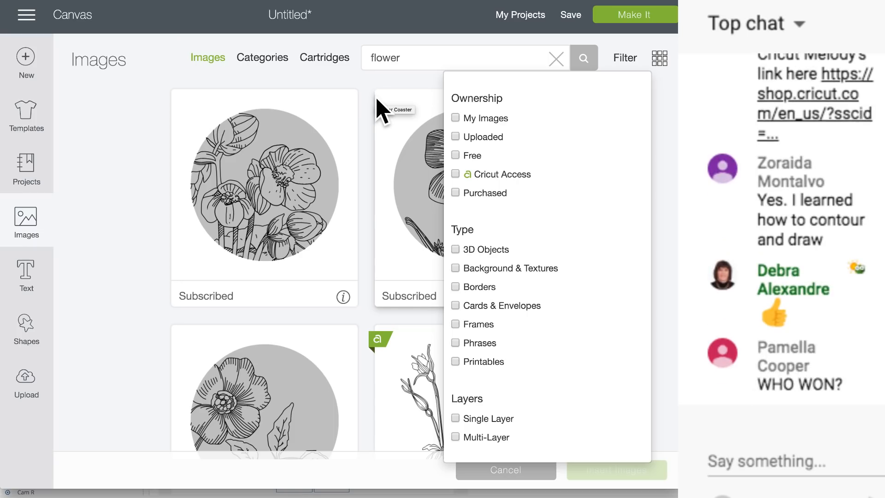
pyautogui.scroll(-1, 383, 111)
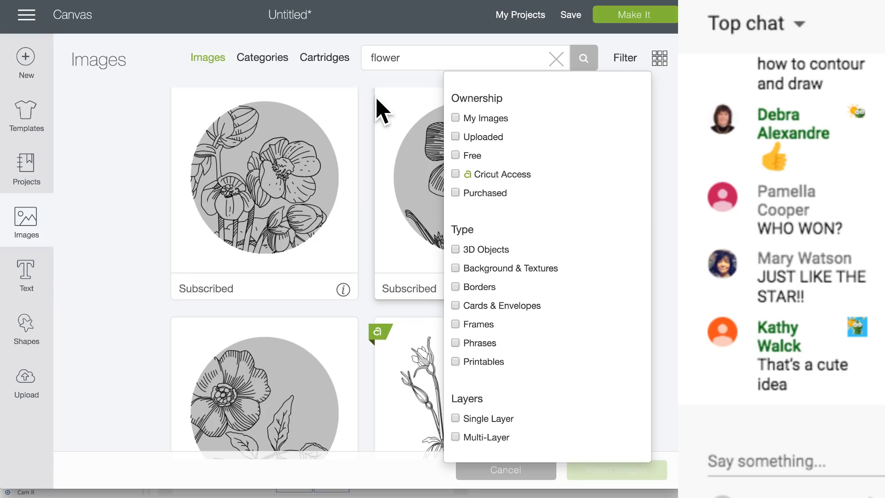
# Step: Select the round flower line drawing and the solid orange five-petal flower from the image results
pyautogui.click(346, 138)
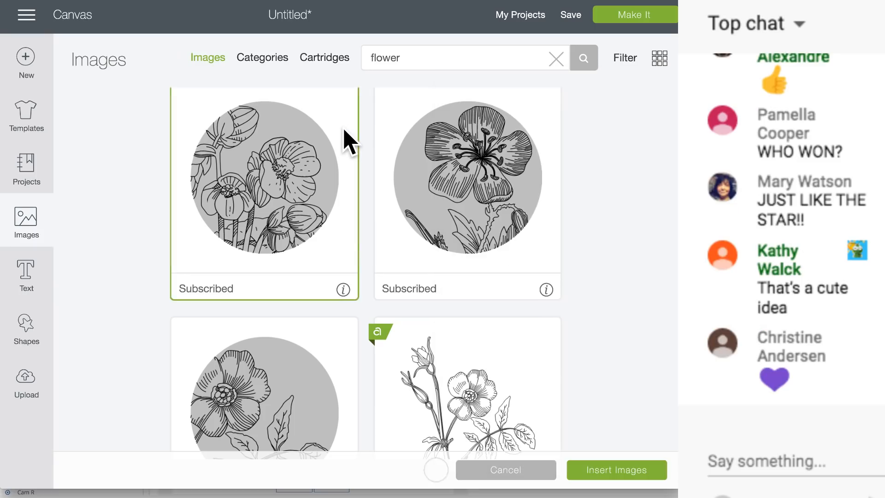
pyautogui.click(547, 290)
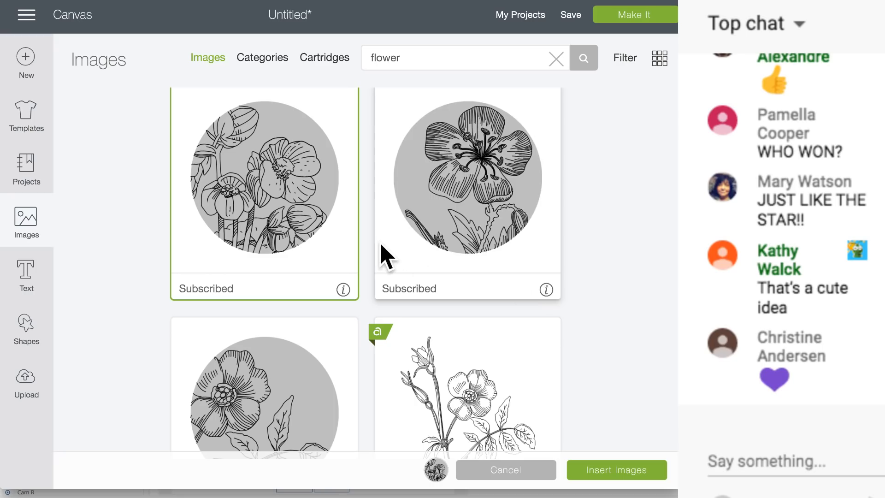
pyautogui.scroll(-8, 381, 230)
pyautogui.scroll(-13, 381, 245)
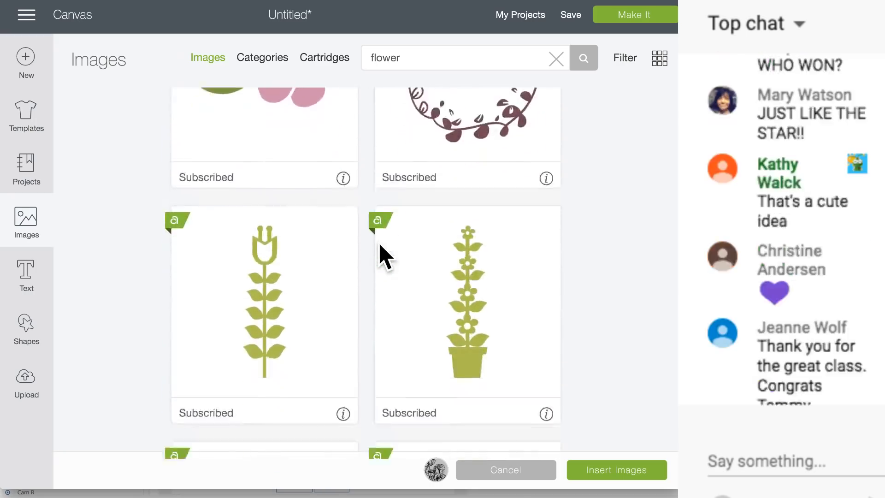
pyautogui.scroll(-3, 381, 253)
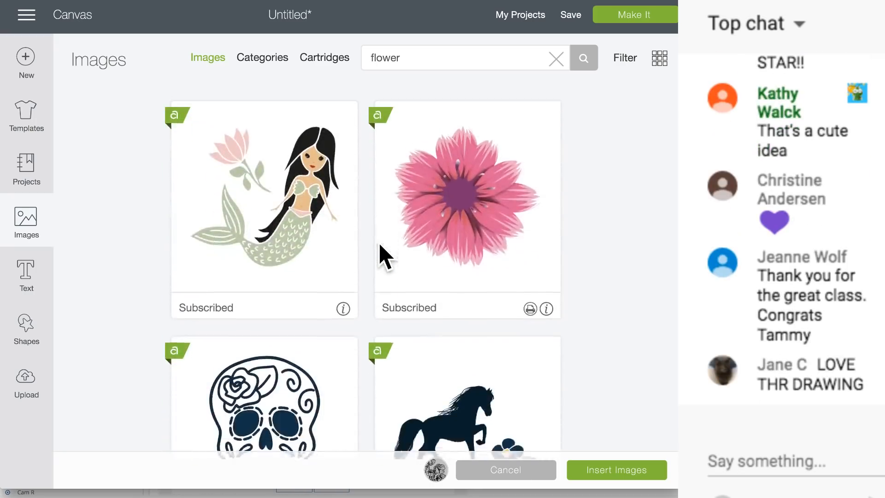
pyautogui.scroll(4, 300, 208)
pyautogui.click(318, 223)
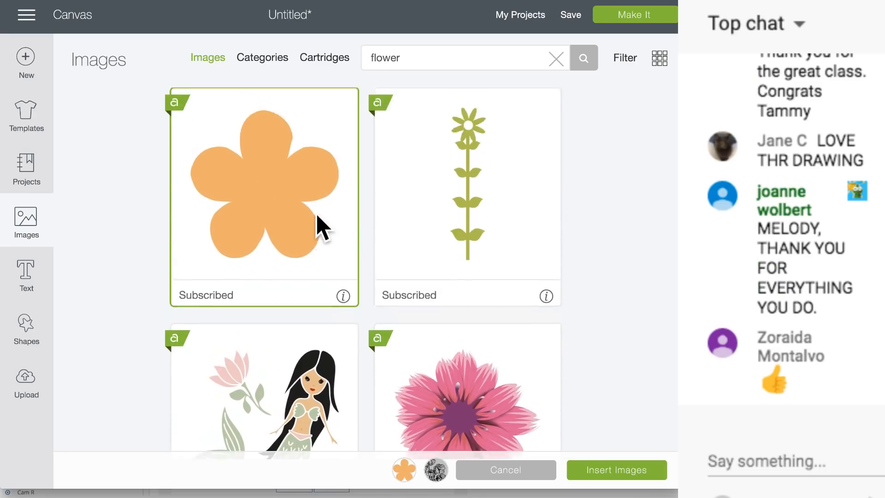
# Step: Browse more flower results and add the green daisy with a long leafy stem to the image selection
pyautogui.scroll(-10, 319, 224)
pyautogui.scroll(-2, 318, 224)
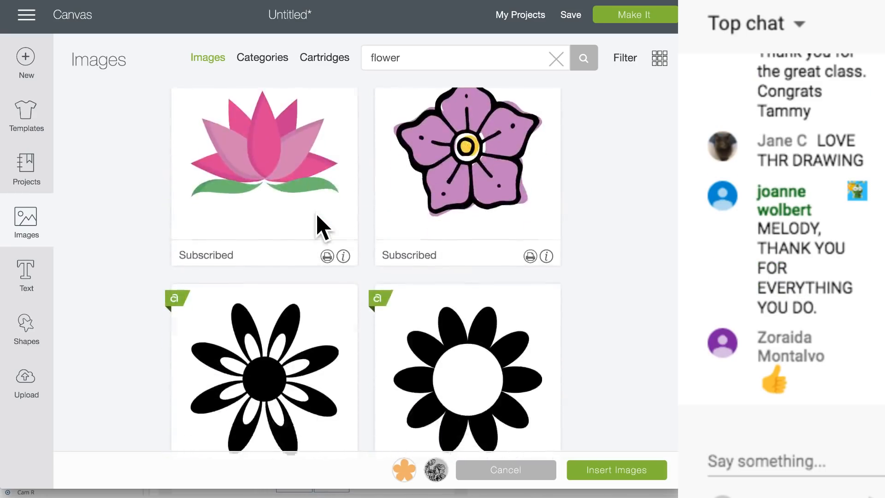
pyautogui.scroll(8, 318, 224)
pyautogui.scroll(4, 318, 224)
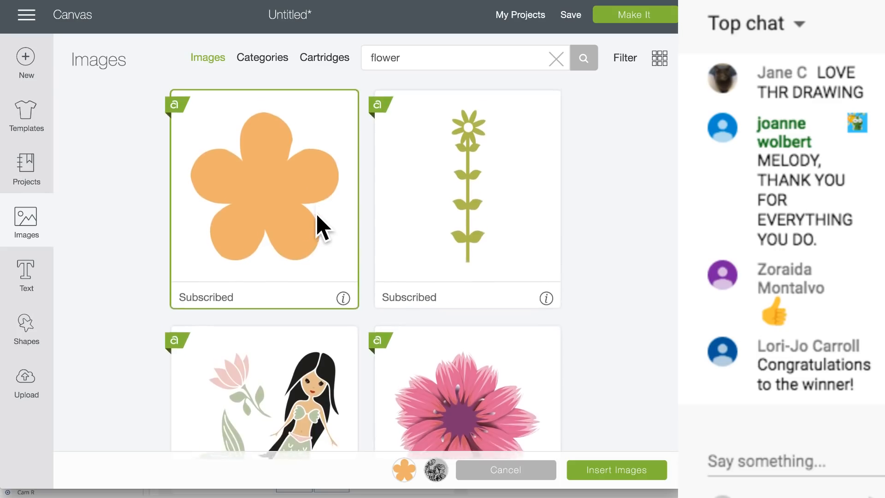
pyautogui.click(489, 203)
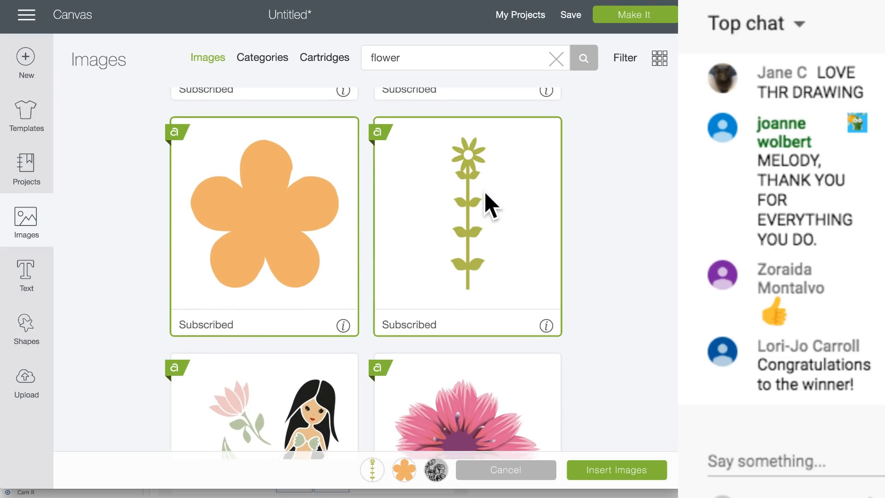
# Step: Remove the round flower drawing from the selection and insert the orange flower and the green stemmed daisy
pyautogui.scroll(-12, 217, 267)
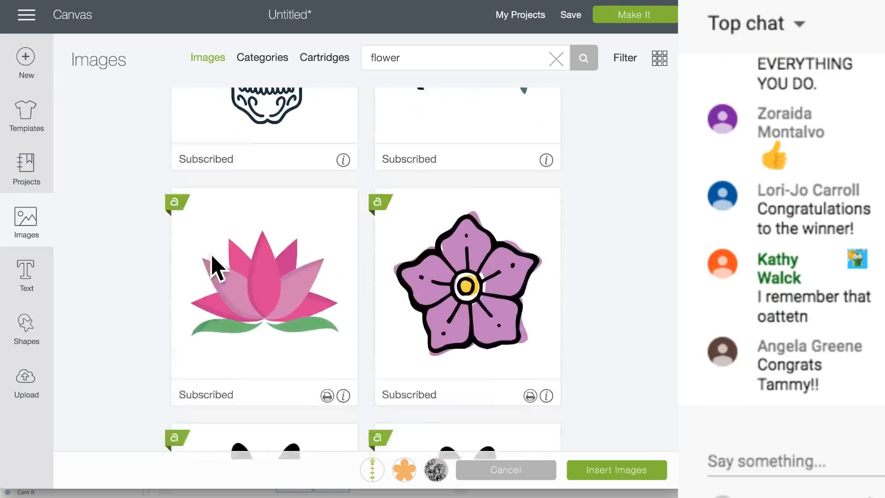
pyautogui.scroll(3, 211, 253)
pyautogui.scroll(-9, 212, 255)
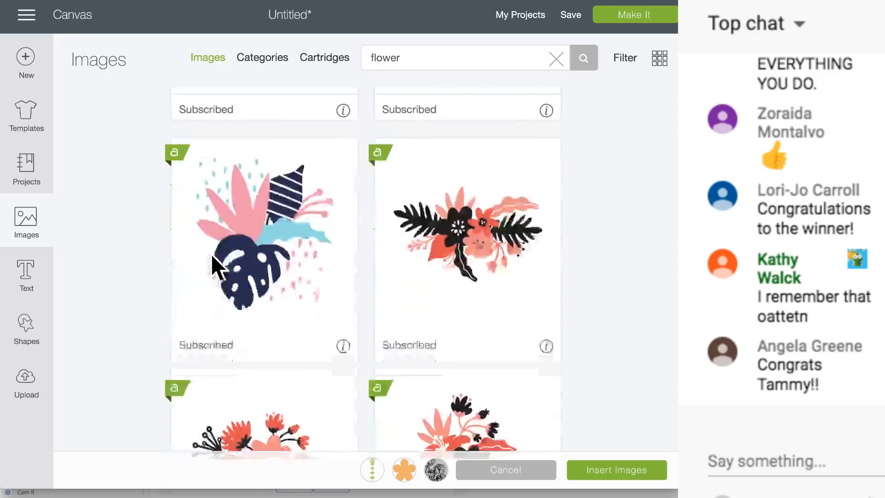
pyautogui.click(436, 471)
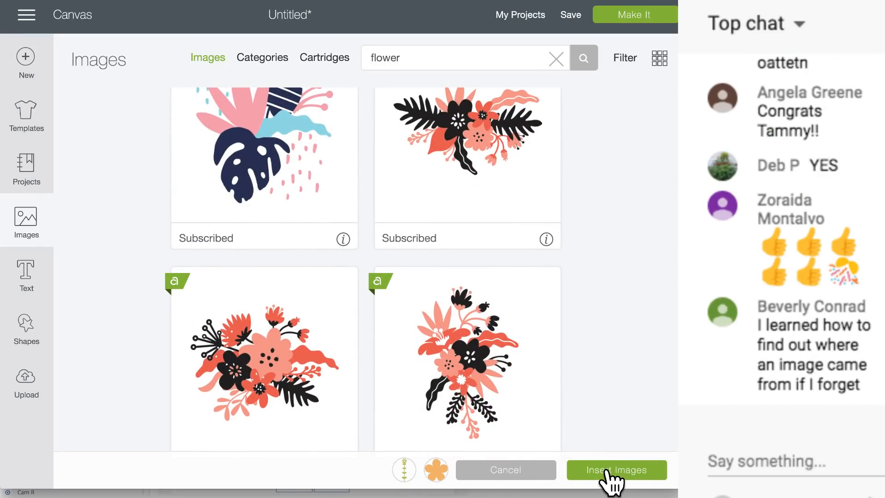
pyautogui.click(607, 470)
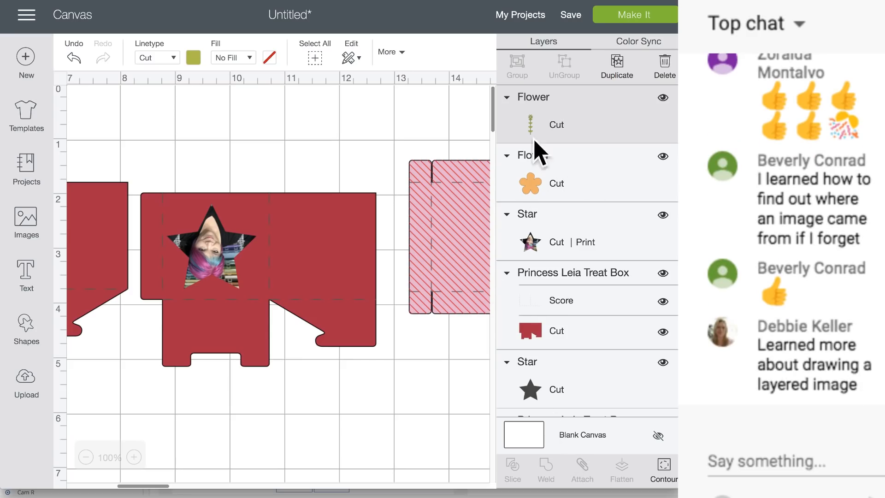
# Step: Check the orange flower's image info and its cartridge option, leaving the canvas as it is
pyautogui.rightClick(582, 173)
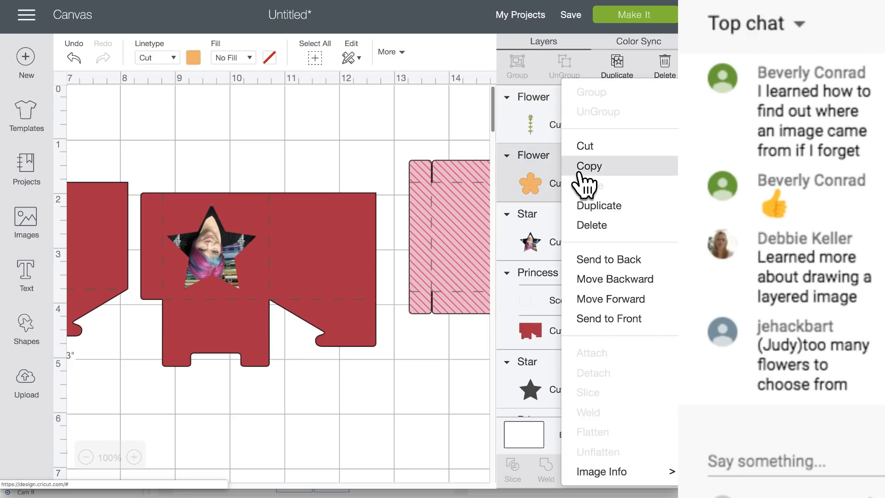
pyautogui.moveTo(609, 471)
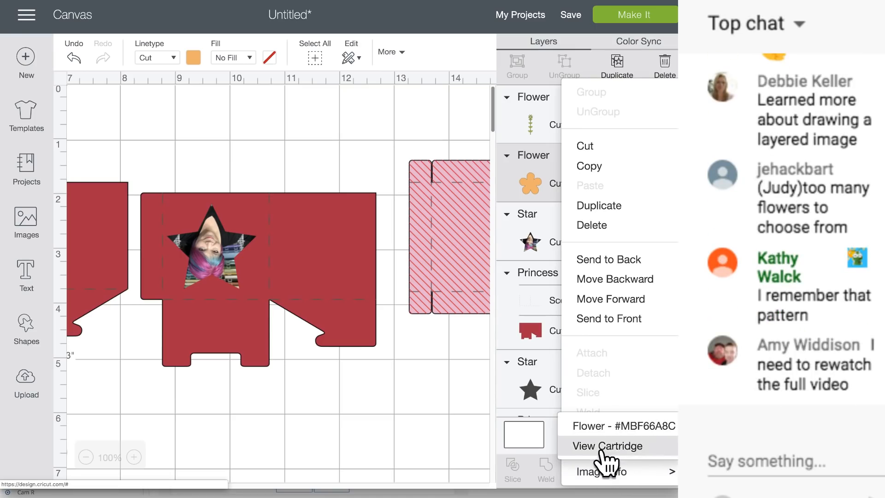
pyautogui.click(345, 422)
# Step: Move the orange flower and the green daisy below the gray star, with the stem overlapping the flower's lower centre
pyautogui.hscroll(-7, 340, 411)
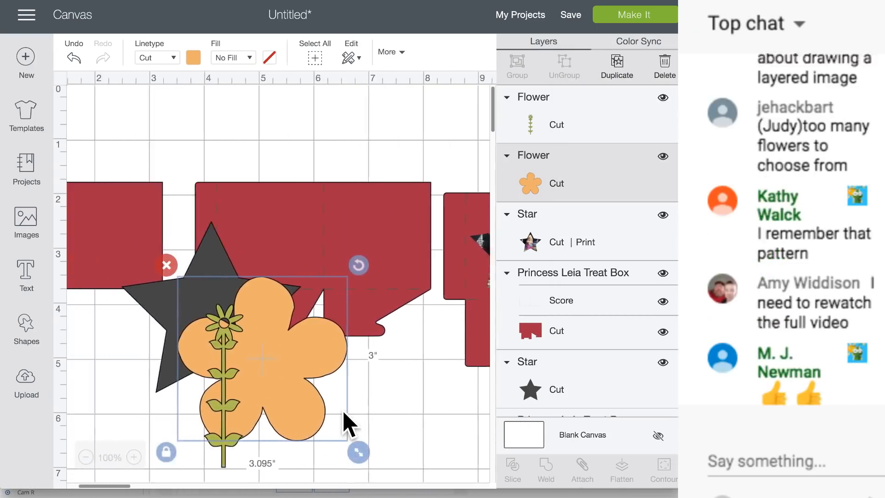
pyautogui.scroll(-4, 342, 411)
pyautogui.moveTo(310, 184); pyautogui.dragTo(272, 353)
pyautogui.moveTo(267, 195); pyautogui.dragTo(259, 277)
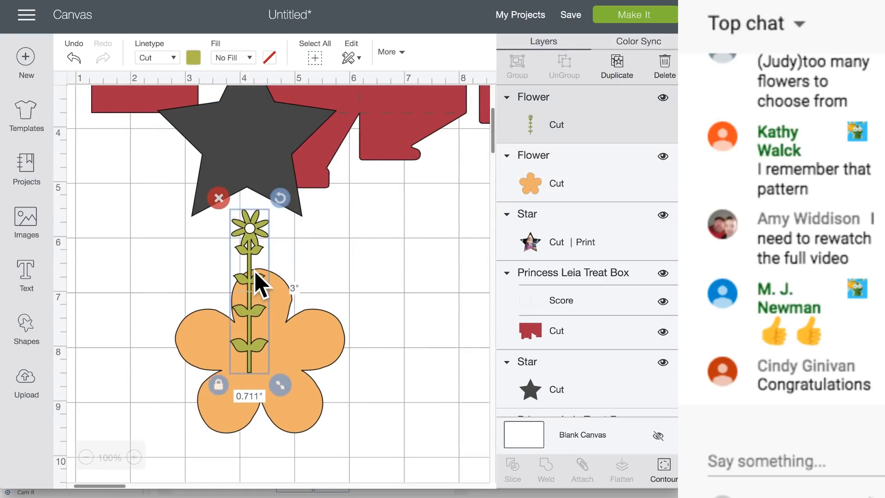
pyautogui.scroll(-3, 258, 277)
pyautogui.moveTo(255, 159); pyautogui.dragTo(269, 307)
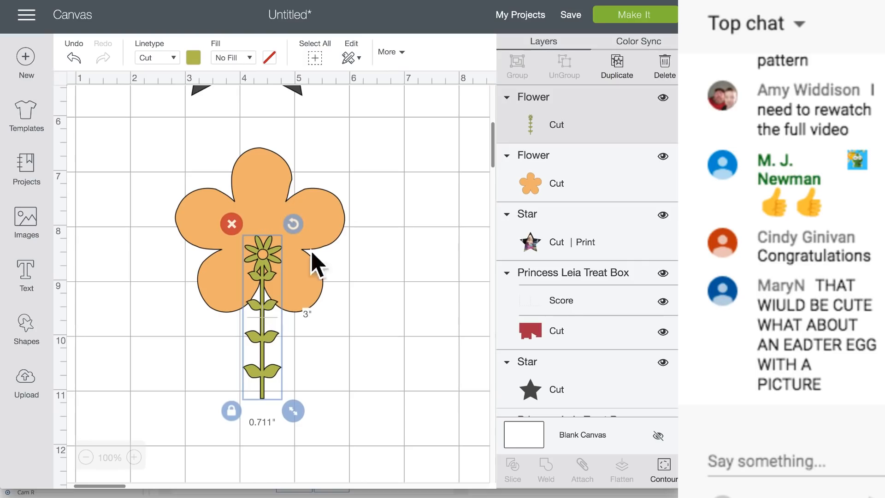
# Step: Send the green daisy to the back behind the orange flower, and nudge the orange flower slightly over the stem
pyautogui.click(397, 54)
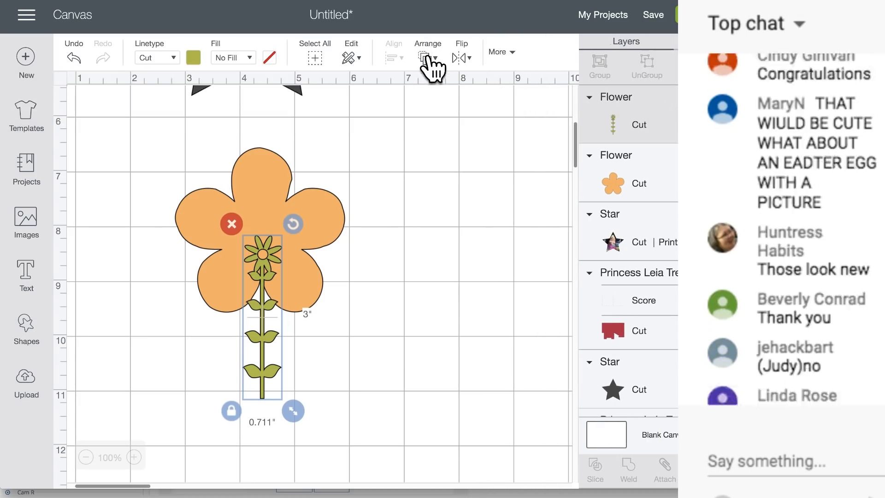
pyautogui.click(430, 60)
pyautogui.click(444, 87)
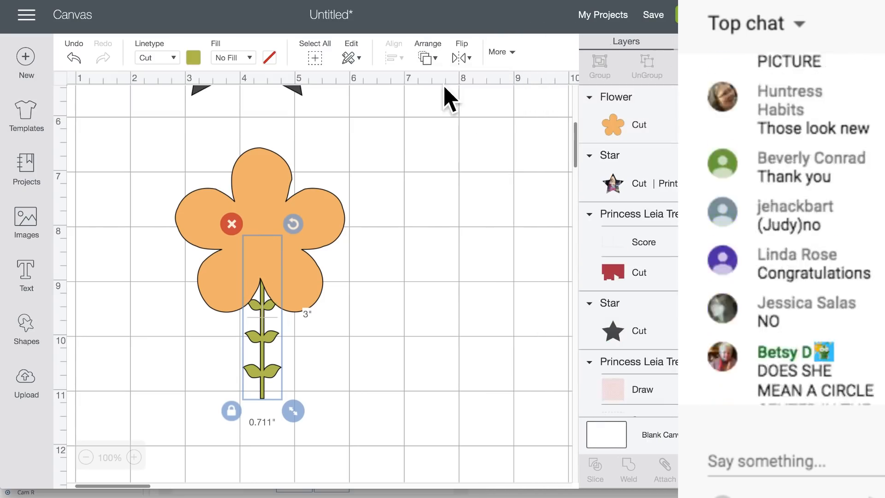
pyautogui.moveTo(323, 217); pyautogui.dragTo(326, 222)
pyautogui.click(484, 272)
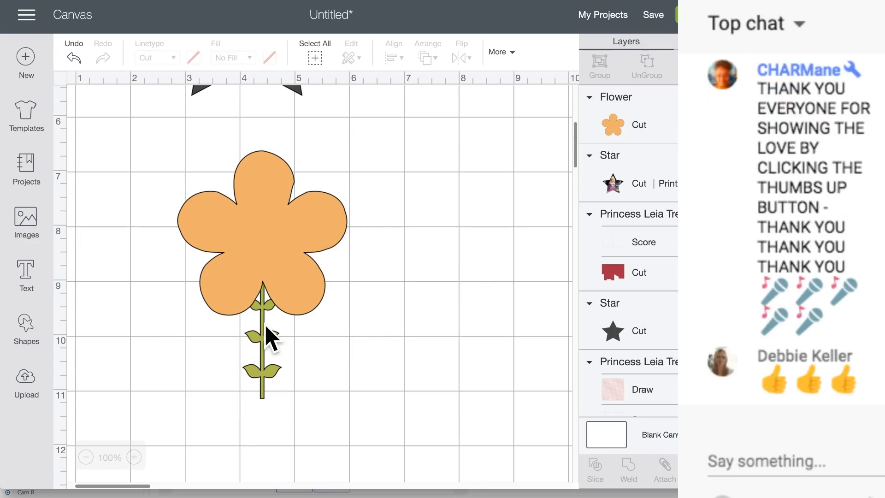
# Step: Insert a circle and move it down below the red square, overlapping the gray star's lower part
pyautogui.click(276, 257)
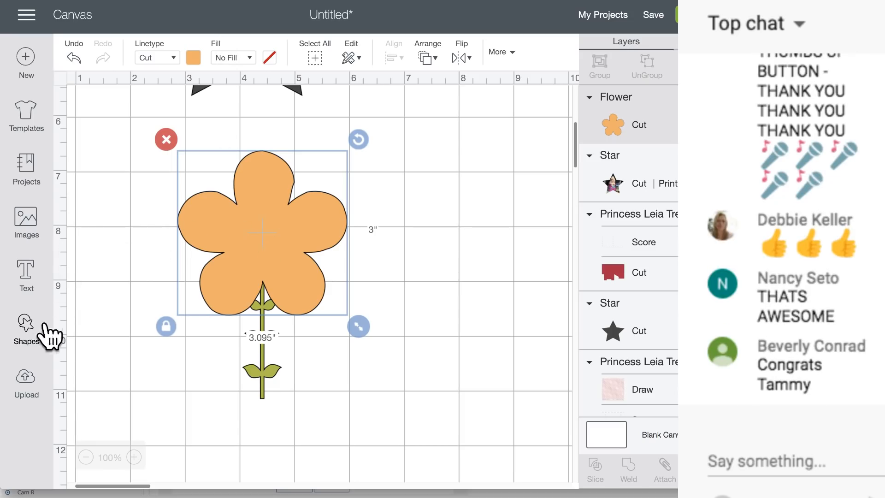
pyautogui.click(27, 325)
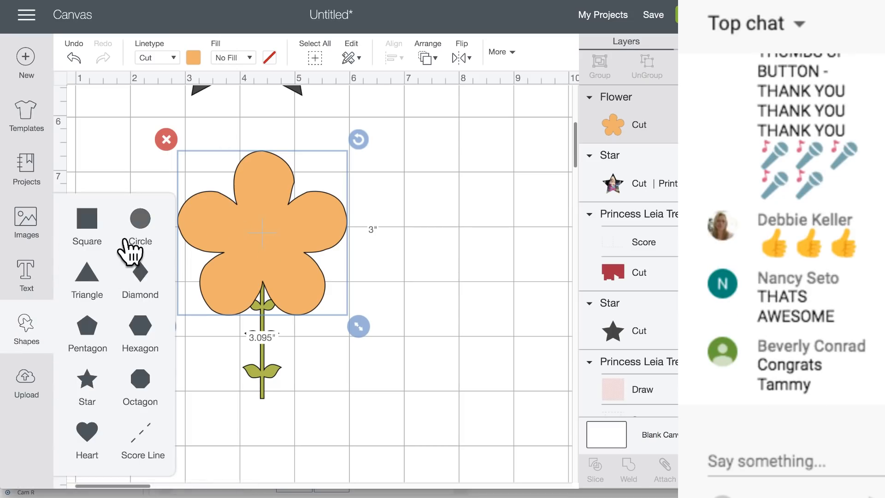
pyautogui.click(141, 219)
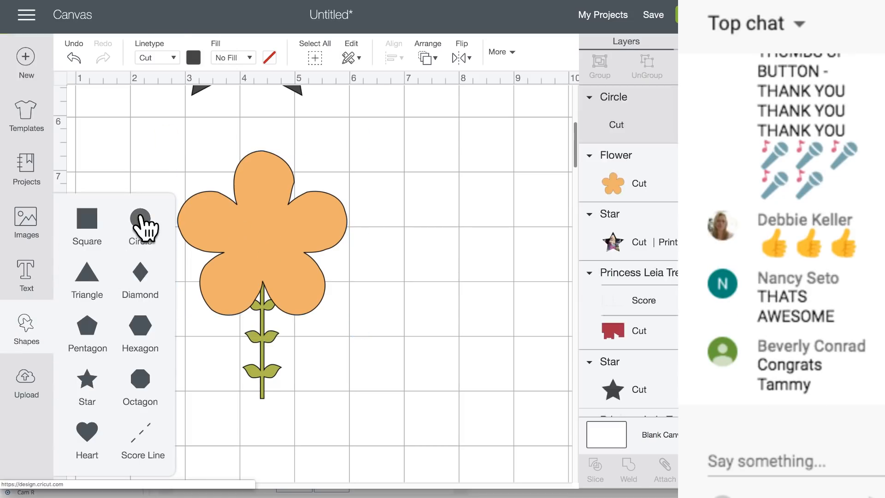
pyautogui.click(145, 156)
pyautogui.scroll(6, 145, 159)
pyautogui.click(174, 188)
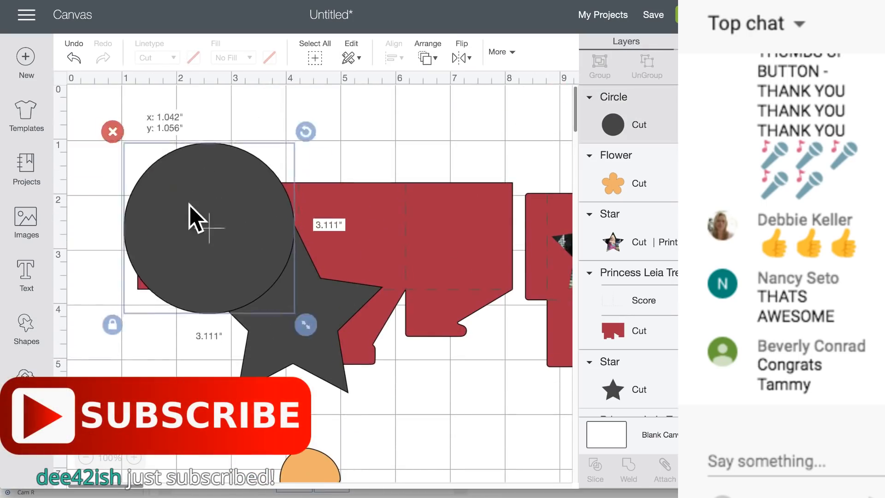
pyautogui.moveTo(174, 187); pyautogui.dragTo(223, 356)
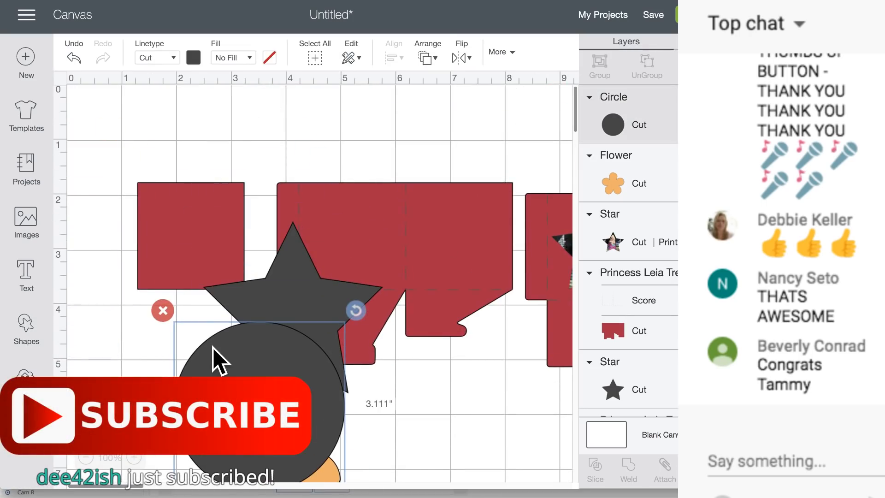
# Step: Shrink the circle to about 1.375 inches in diameter and set its fill to Print
pyautogui.click(120, 353)
pyautogui.scroll(5, 202, 314)
pyautogui.scroll(5, 200, 323)
pyautogui.click(285, 425)
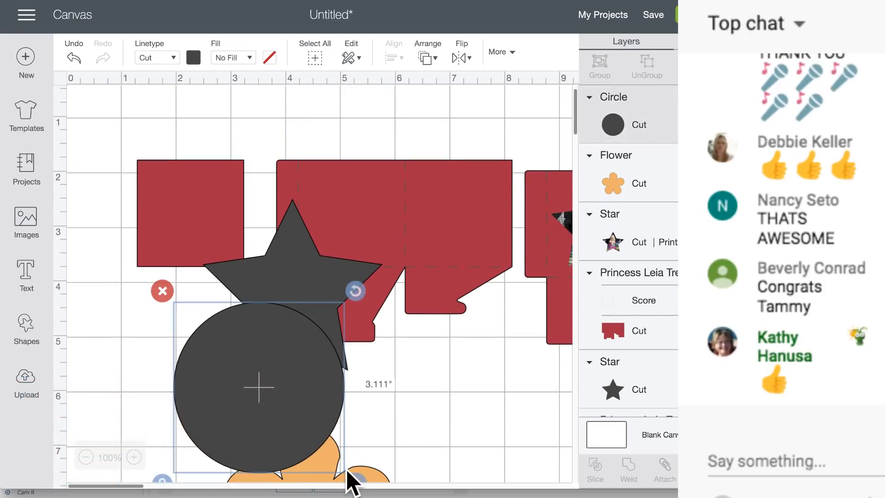
pyautogui.moveTo(358, 480); pyautogui.dragTo(262, 379)
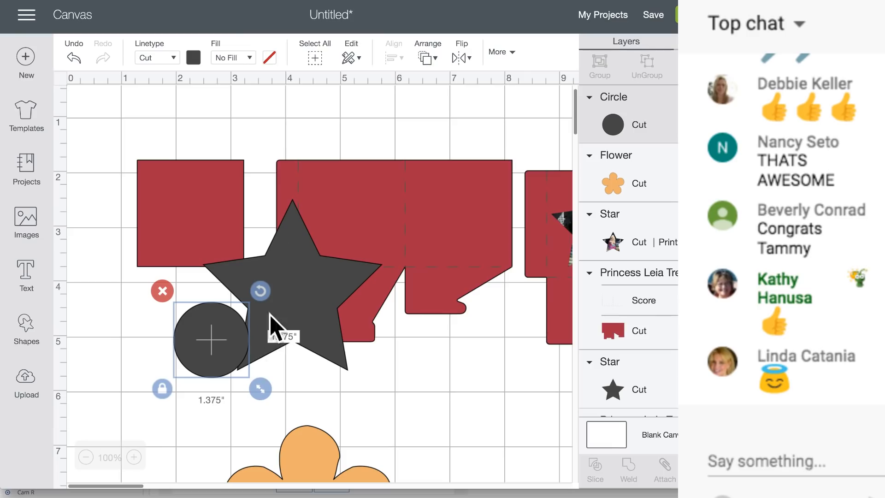
pyautogui.click(249, 58)
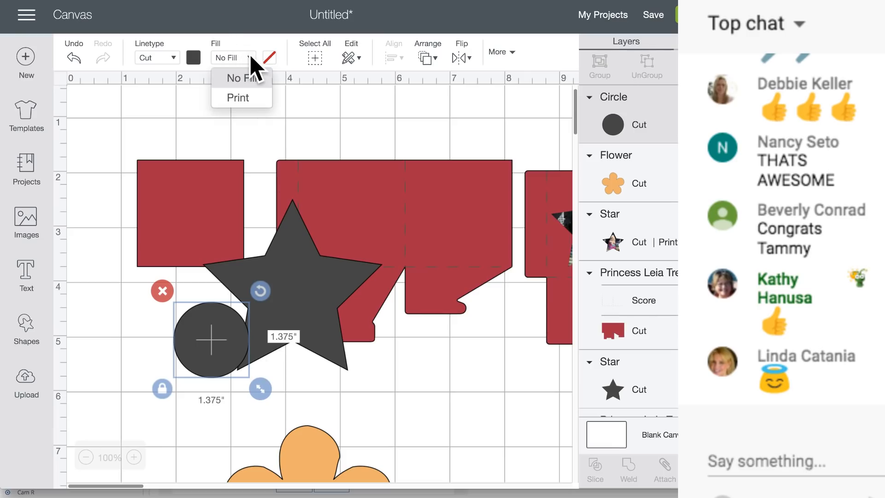
pyautogui.click(244, 101)
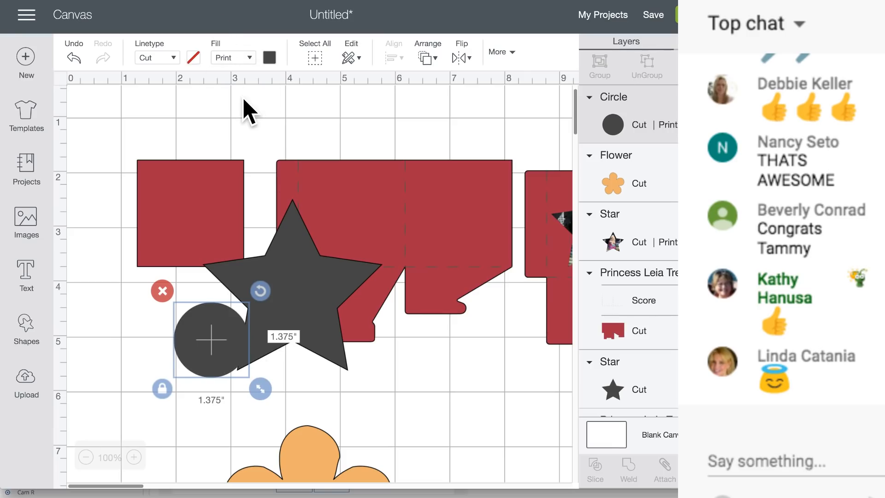
# Step: Set the small gray circle's print type to Pattern and fill it with the photo of the smiling man
pyautogui.click(270, 58)
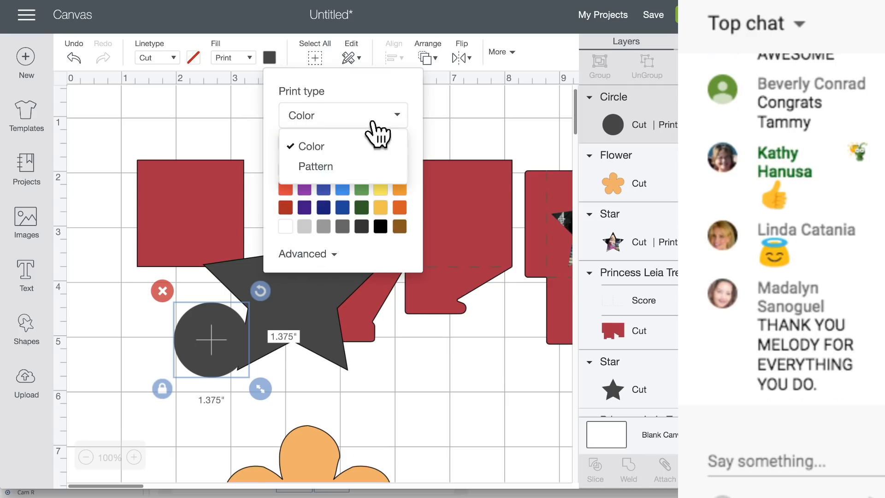
pyautogui.click(315, 168)
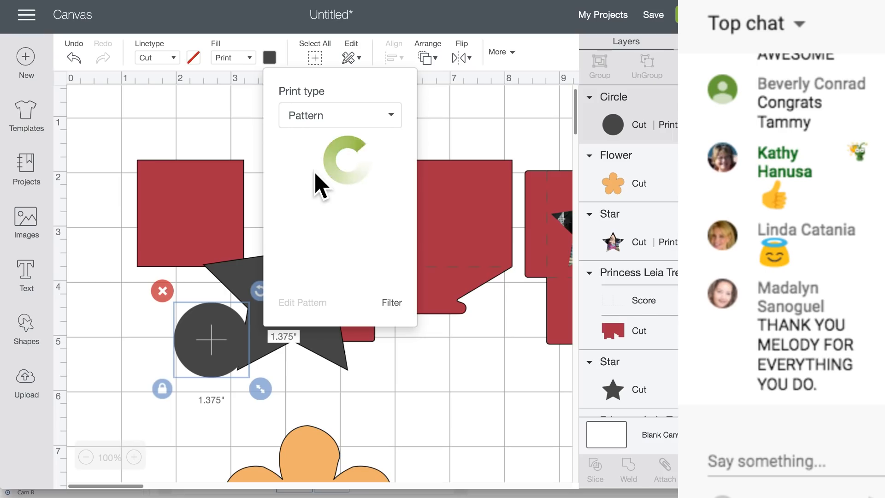
pyautogui.scroll(-2, 318, 189)
pyautogui.click(346, 161)
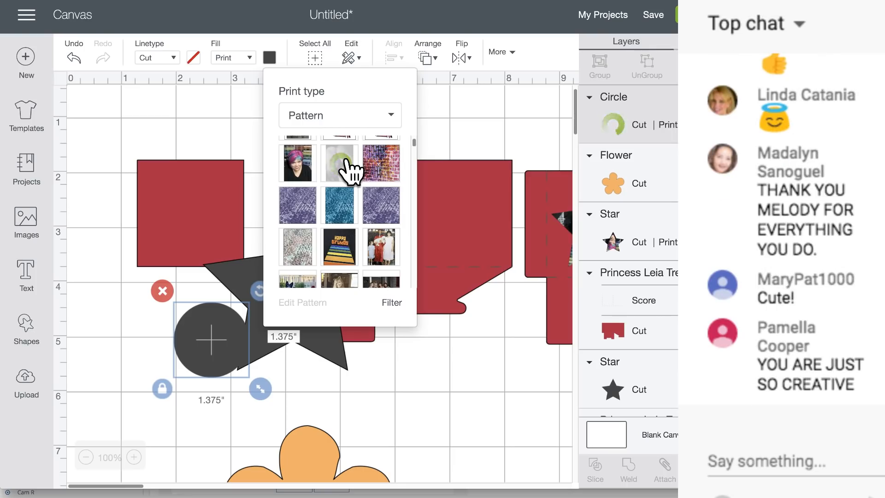
pyautogui.scroll(-5, 336, 233)
pyautogui.scroll(-10, 336, 234)
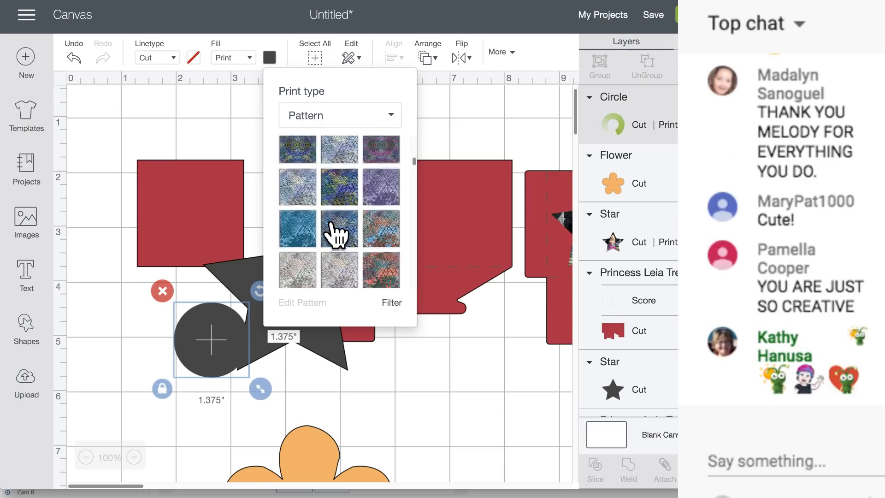
pyautogui.scroll(-10, 332, 231)
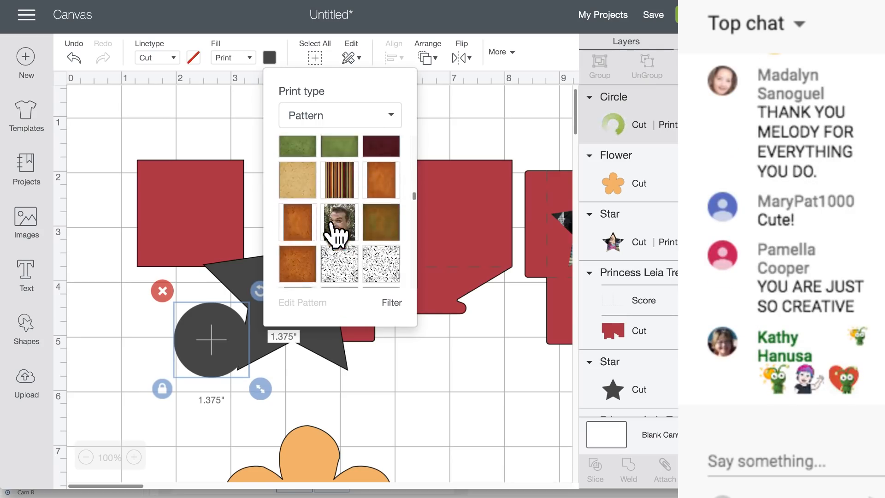
pyautogui.click(340, 211)
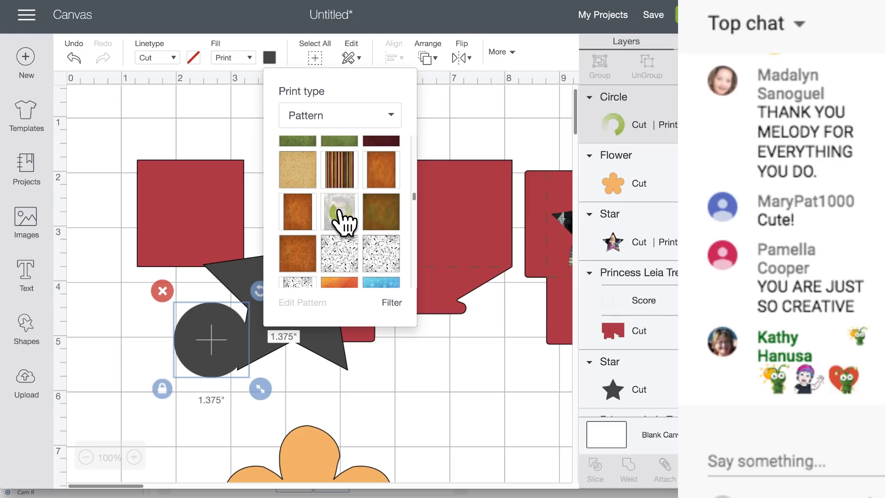
pyautogui.scroll(-1, 343, 217)
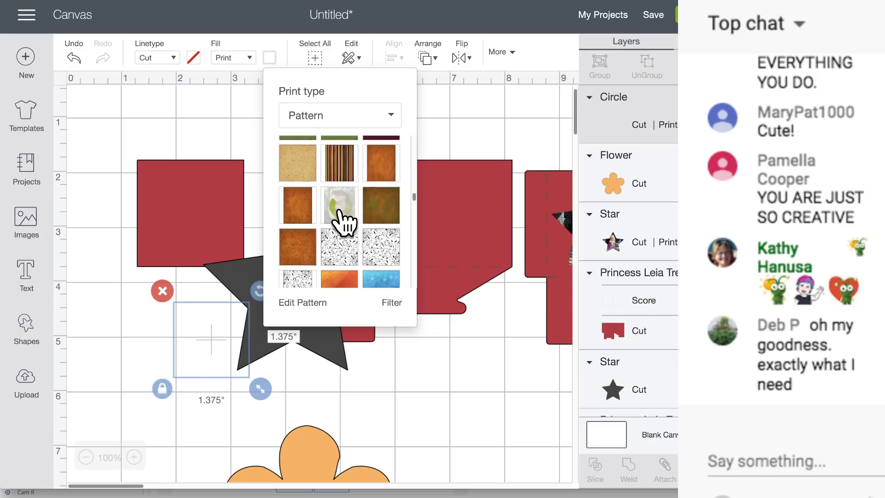
pyautogui.click(121, 325)
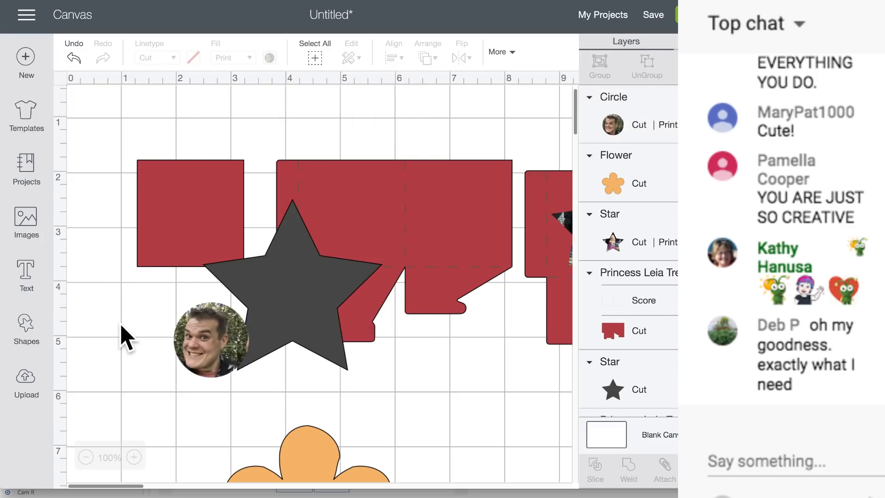
# Step: Shrink the photo circle to about 1.069 inches in diameter and centre it on the orange flower
pyautogui.scroll(-3, 122, 323)
pyautogui.moveTo(210, 232); pyautogui.dragTo(314, 405)
pyautogui.scroll(-1, 309, 404)
pyautogui.scroll(-3, 314, 401)
pyautogui.moveTo(367, 352); pyautogui.dragTo(329, 324)
pyautogui.moveTo(302, 285); pyautogui.dragTo(316, 300)
pyautogui.click(233, 335)
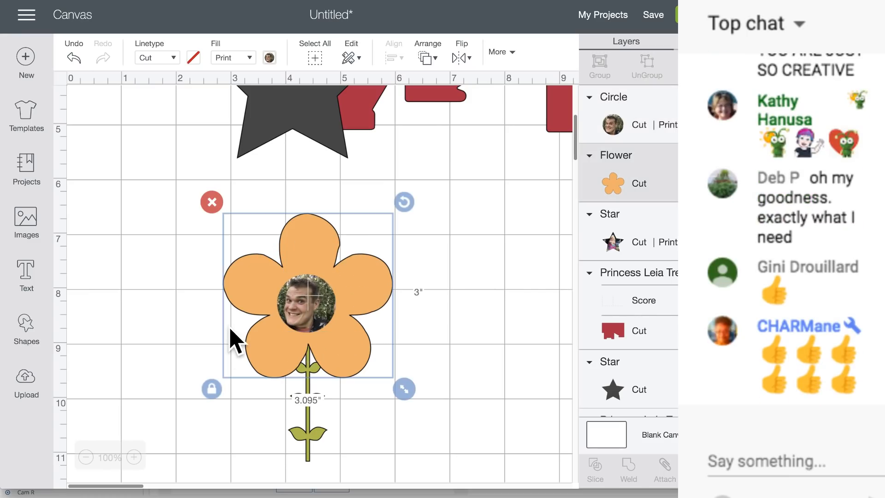
pyautogui.click(93, 336)
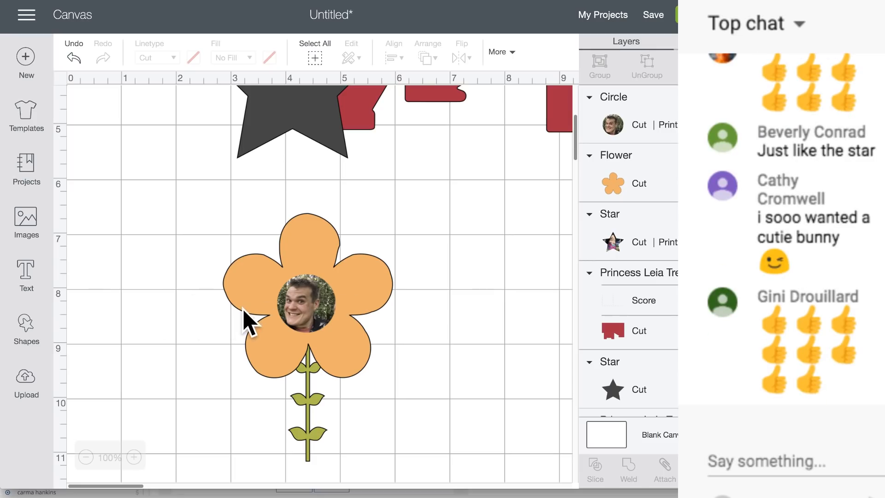
# Step: Start a pattern fill upload and choose the "WELCOME" cartoon image from the bitmoji folder
pyautogui.click(27, 388)
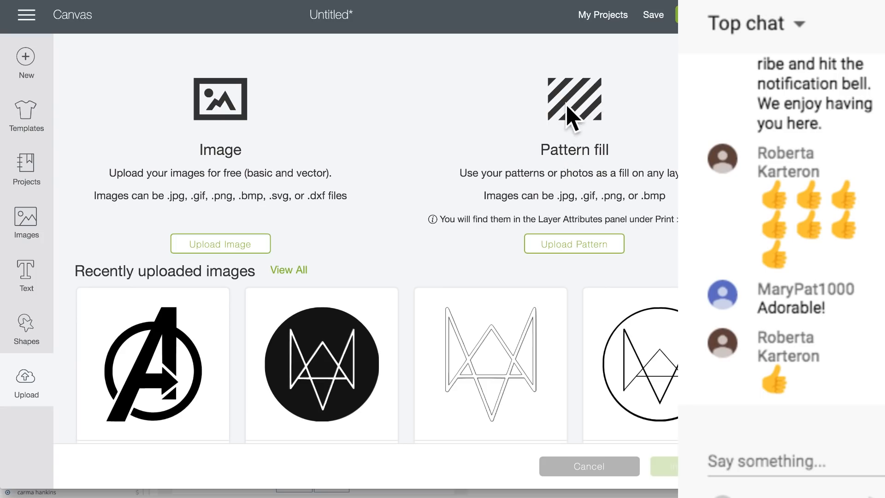
pyautogui.click(574, 244)
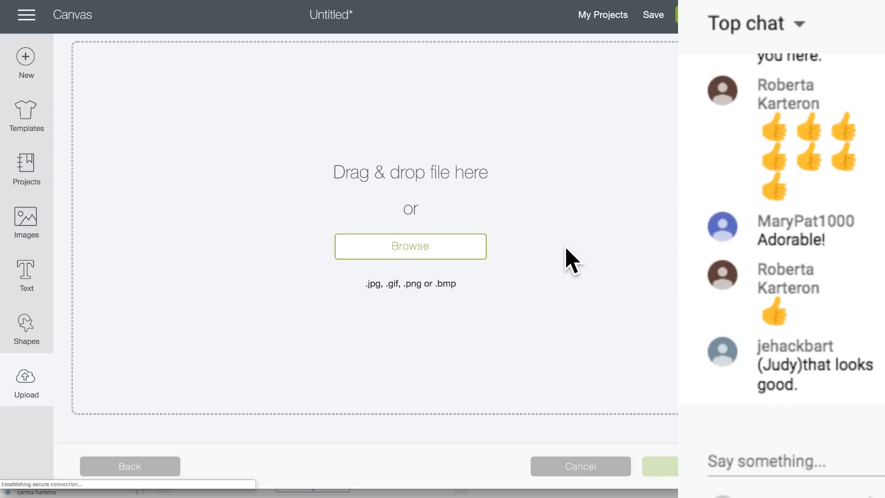
pyautogui.click(395, 246)
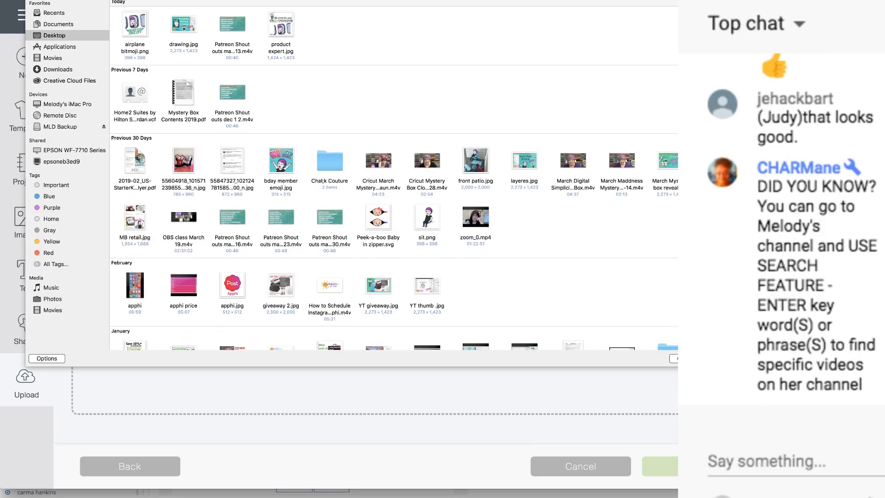
pyautogui.press('super+f')
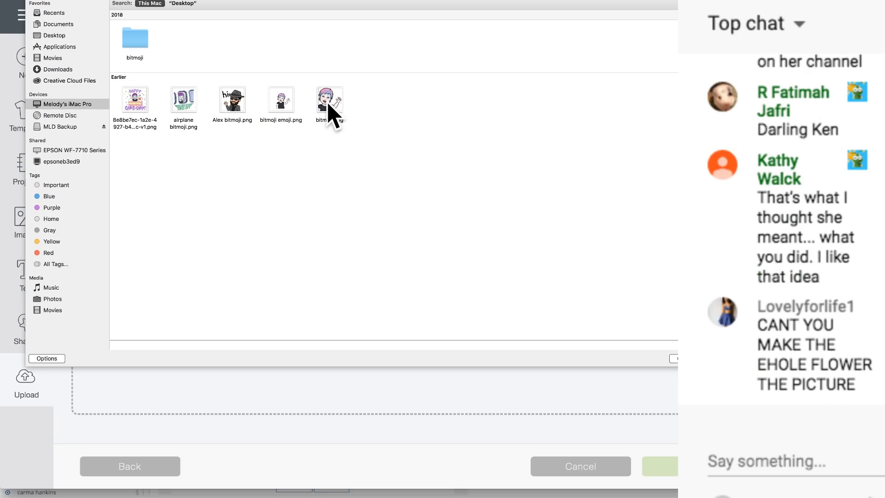
pyautogui.doubleClick(130, 39)
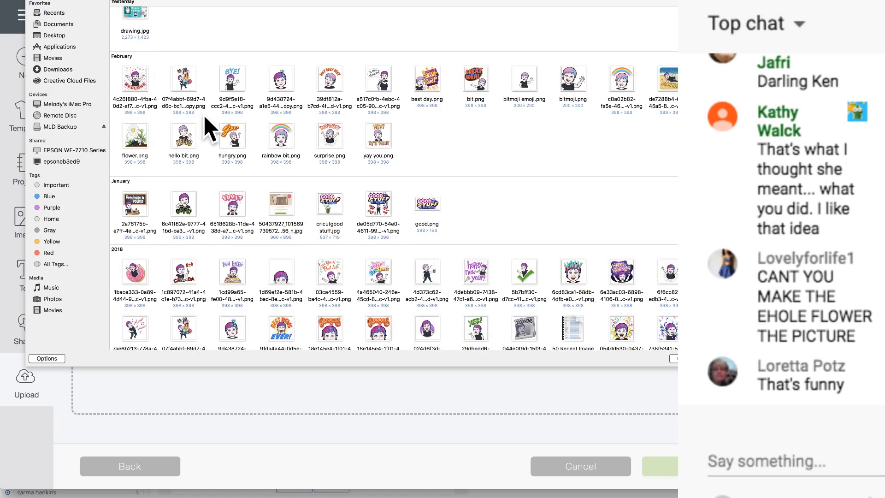
pyautogui.doubleClick(139, 86)
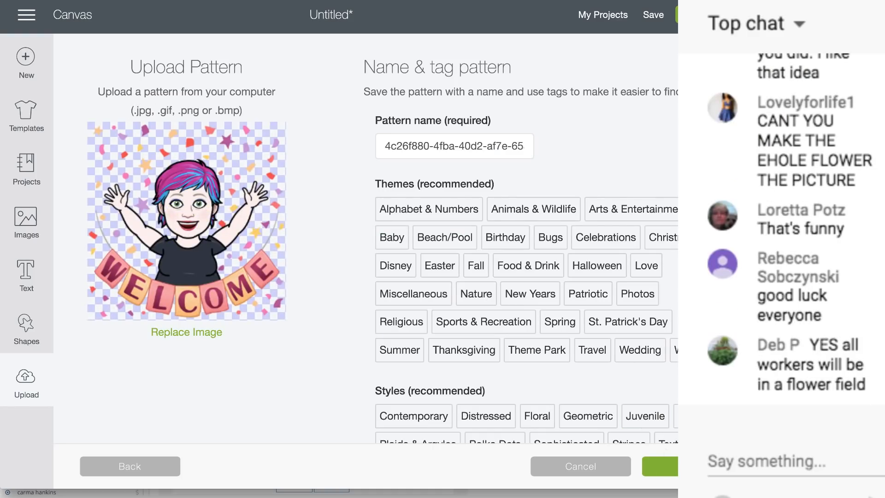
# Step: Name the uploaded welcome pattern "bitmoji" and return to the canvas
pyautogui.click(385, 145)
pyautogui.moveTo(379, 146); pyautogui.dragTo(590, 173)
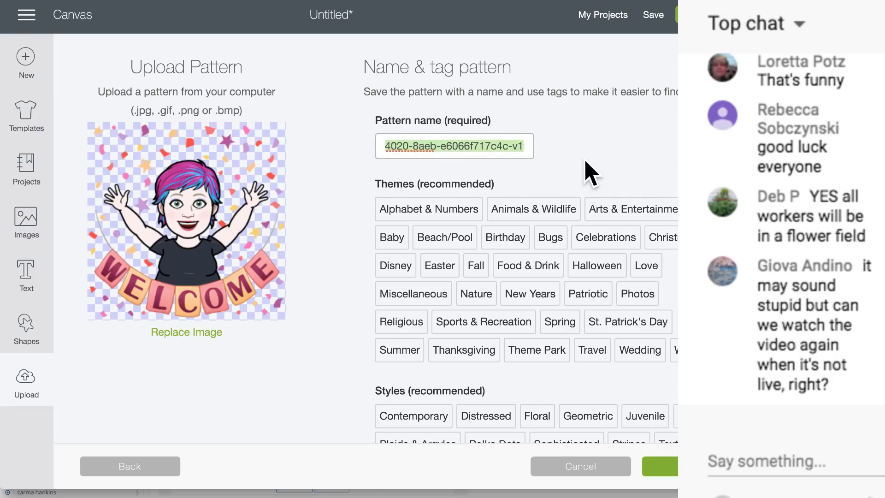
pyautogui.write('bitmoji')
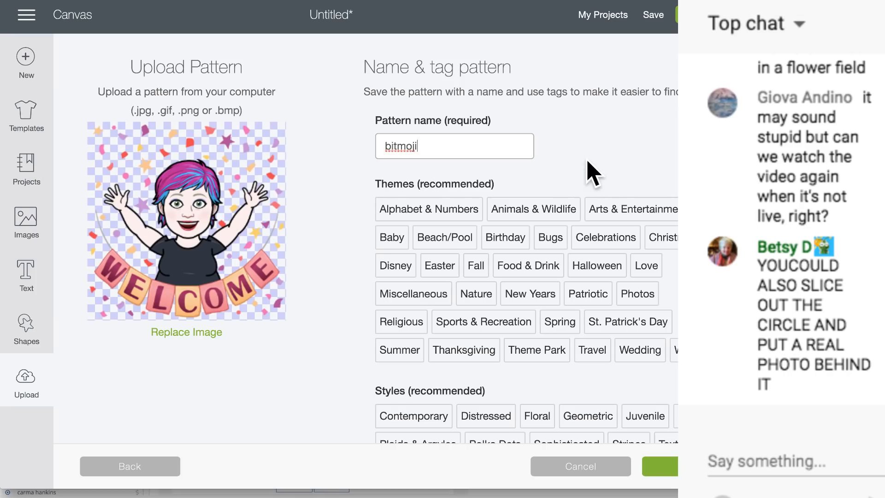
pyautogui.click(507, 348)
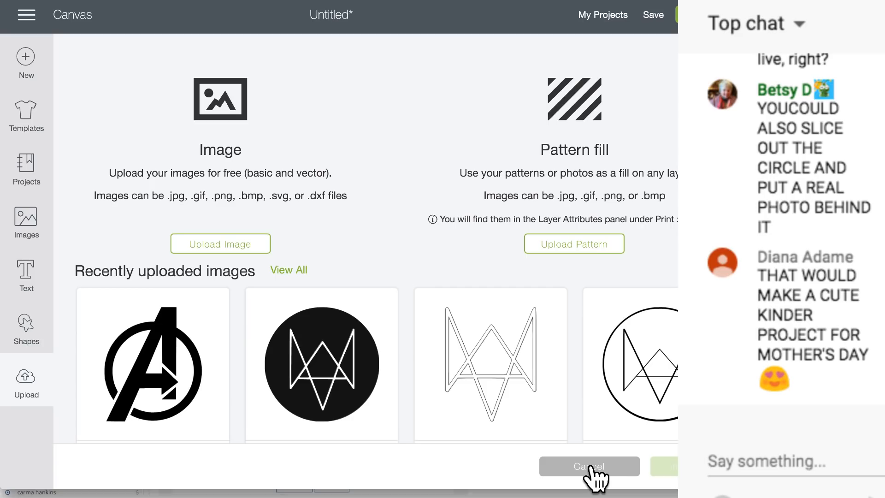
pyautogui.click(27, 387)
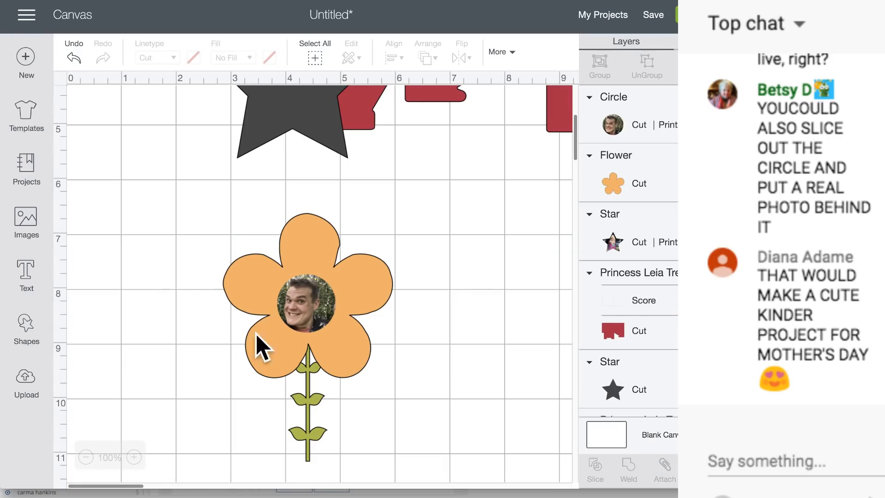
# Step: Move the photo circle off to the right of the flower and place a new circle over the flower
pyautogui.moveTo(312, 295); pyautogui.dragTo(515, 300)
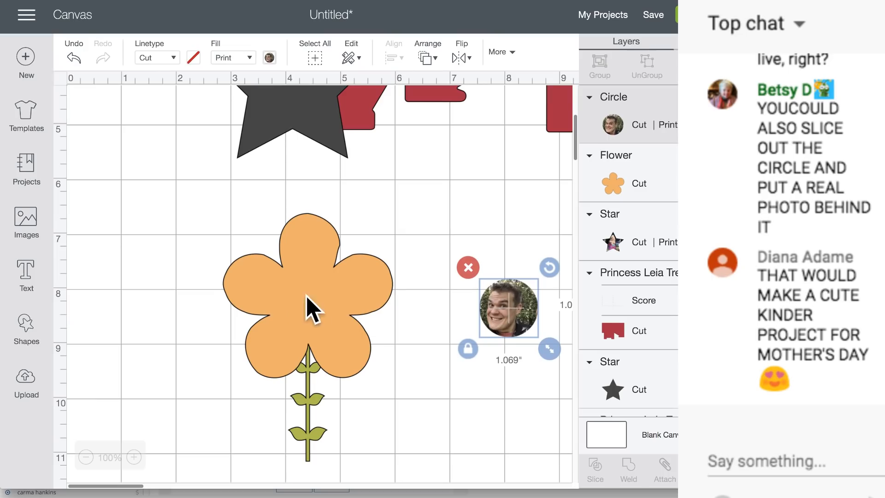
pyautogui.click(27, 329)
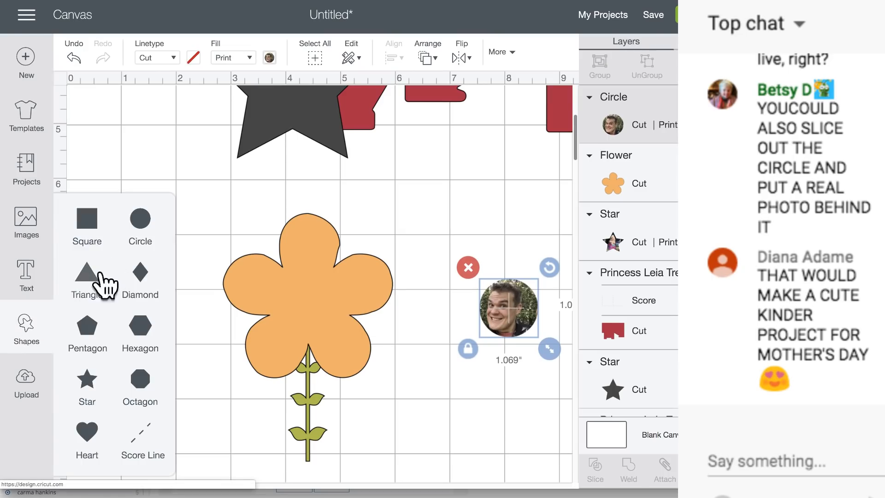
pyautogui.click(141, 223)
pyautogui.scroll(5, 200, 253)
pyautogui.moveTo(224, 283); pyautogui.dragTo(250, 449)
pyautogui.scroll(-6, 239, 360)
pyautogui.moveTo(264, 151); pyautogui.dragTo(308, 292)
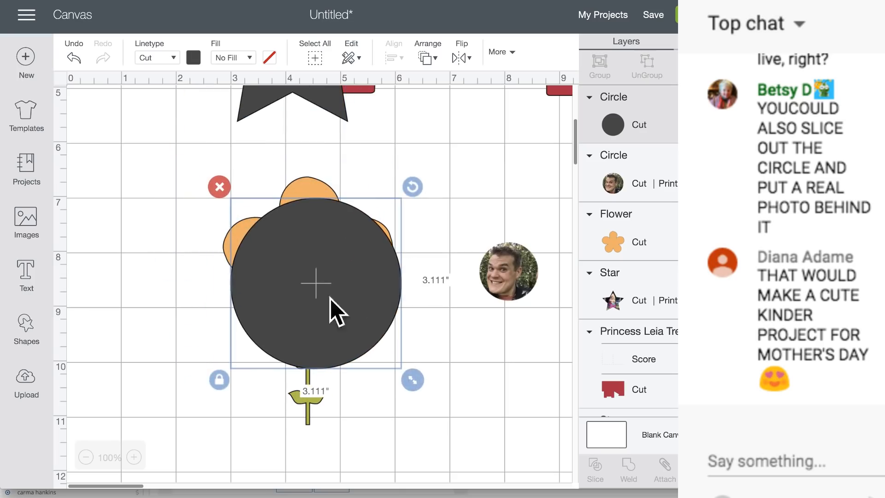
# Step: Shrink the new gray circle to about 1.028 inches in diameter and centre it on the orange flower
pyautogui.moveTo(417, 383); pyautogui.dragTo(306, 257)
pyautogui.moveTo(267, 228); pyautogui.dragTo(311, 259)
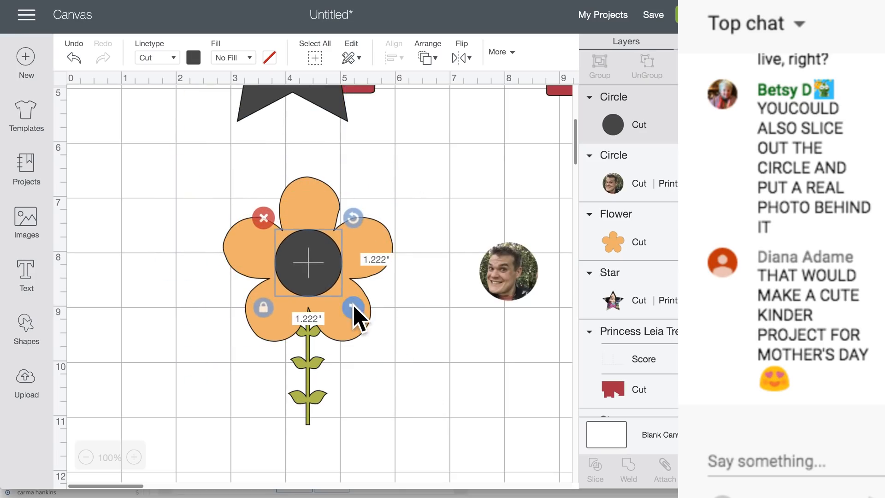
pyautogui.moveTo(353, 307); pyautogui.dragTo(343, 297)
pyautogui.moveTo(315, 263); pyautogui.dragTo(320, 268)
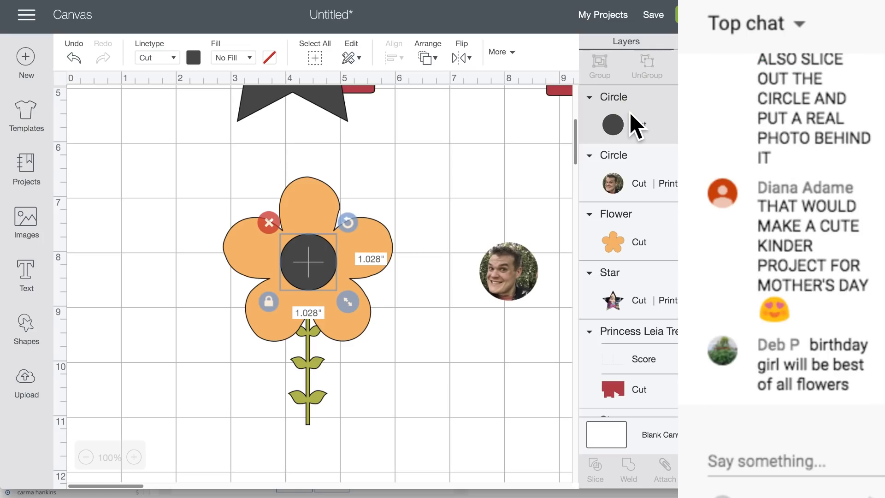
# Step: Slice the gray circle out of the orange flower and move both cut-out circles to the flower's lower right
pyautogui.keyDown('shift'); pyautogui.click(330, 198); pyautogui.keyUp('shift')
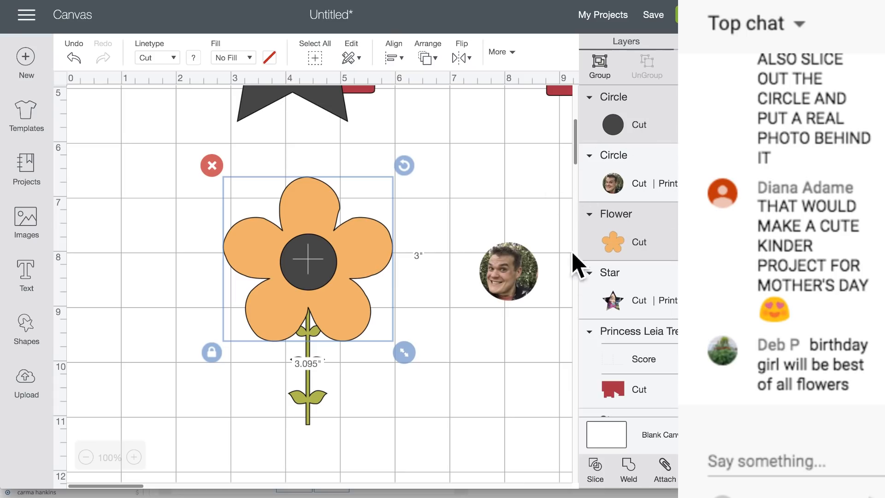
pyautogui.click(597, 470)
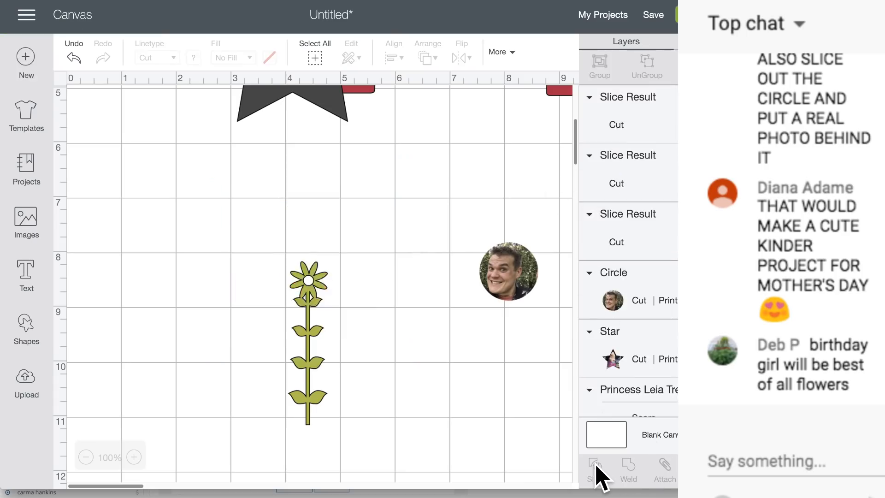
pyautogui.click(308, 269)
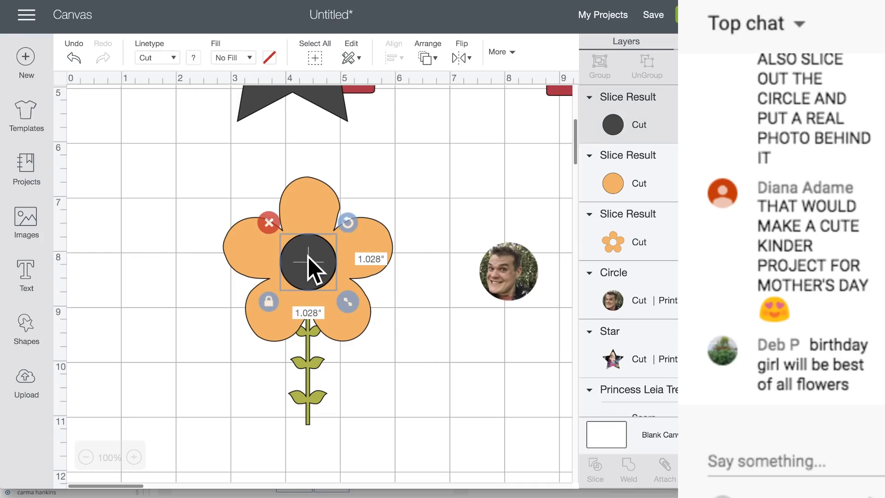
pyautogui.moveTo(309, 257); pyautogui.dragTo(443, 390)
pyautogui.click(310, 267)
pyautogui.moveTo(311, 267); pyautogui.dragTo(426, 405)
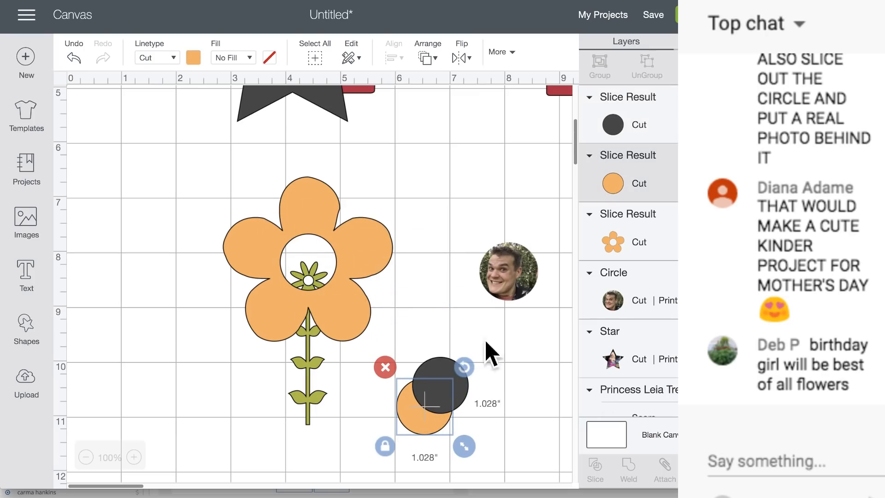
# Step: Enlarge the photo circle slightly and move it behind the flower's centre hole so the face fills the opening
pyautogui.click(509, 277)
pyautogui.moveTo(549, 312); pyautogui.dragTo(566, 330)
pyautogui.moveTo(524, 289); pyautogui.dragTo(328, 273)
pyautogui.click(464, 274)
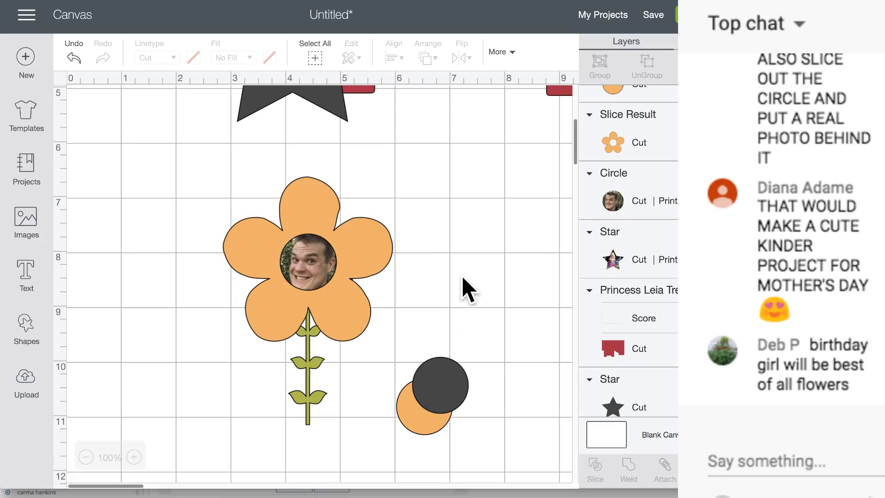
# Step: Move the cut-out gray circle to the flower's upper left, enlarge it to about 2.181 inches, and set its fill to Print
pyautogui.moveTo(447, 391); pyautogui.dragTo(146, 175)
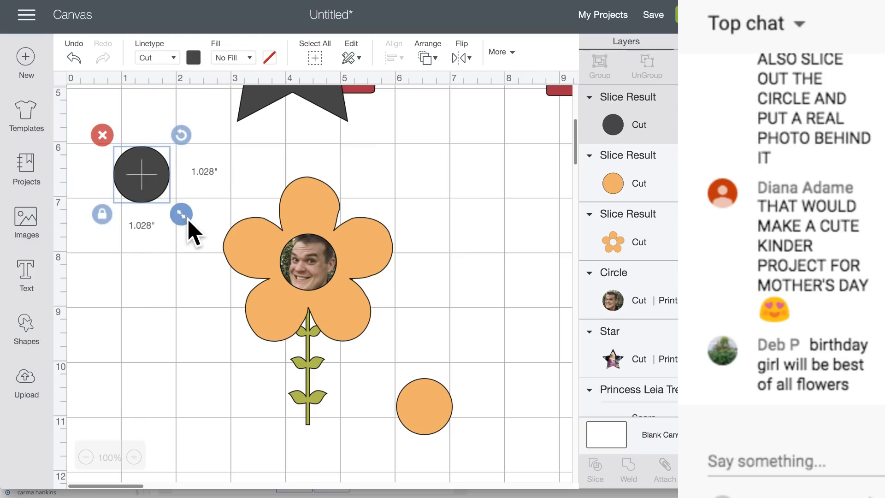
pyautogui.moveTo(188, 223); pyautogui.dragTo(251, 284)
pyautogui.click(253, 59)
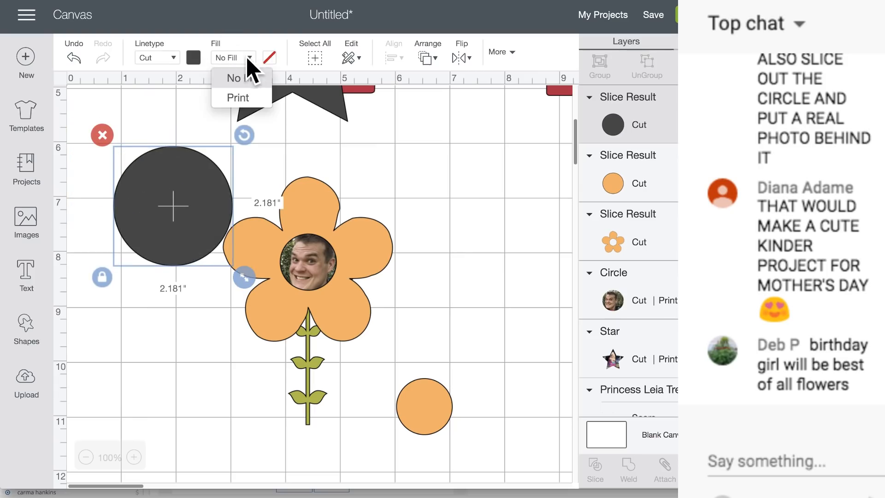
pyautogui.click(247, 97)
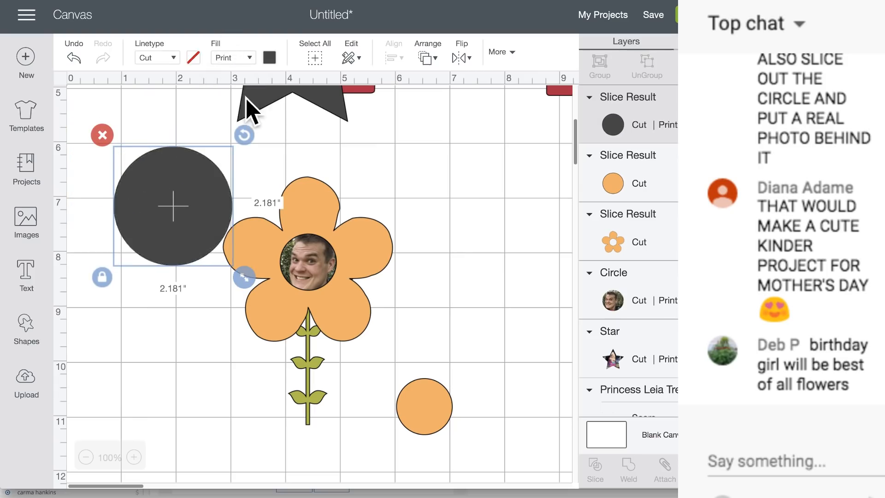
# Step: Fill the gray circle with the uploaded WELCOME bitmoji pattern and shift it slightly away from the flower
pyautogui.click(270, 59)
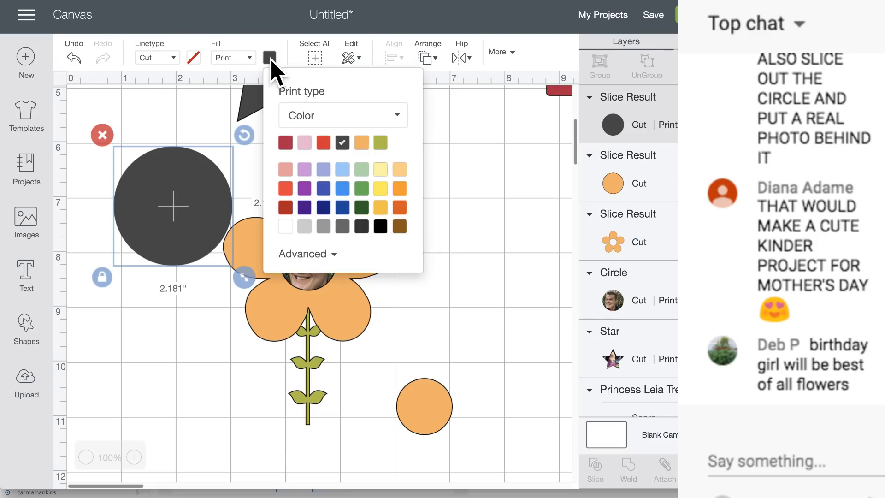
pyautogui.click(400, 119)
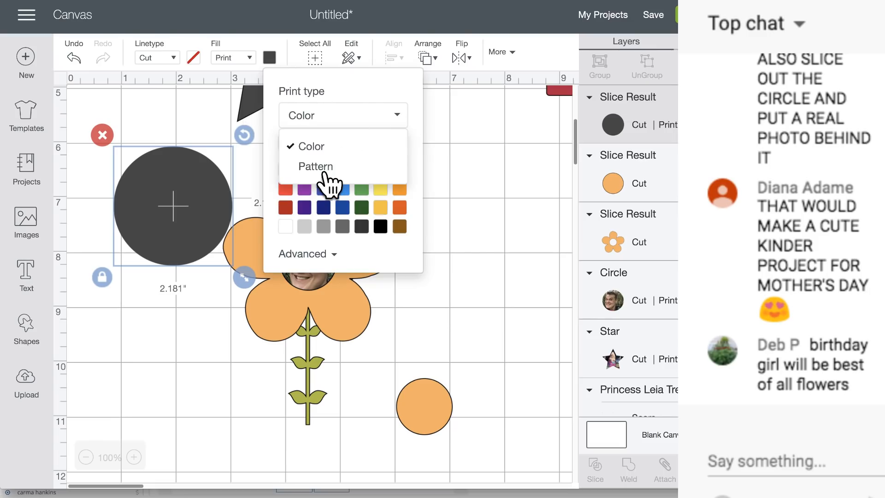
pyautogui.click(323, 167)
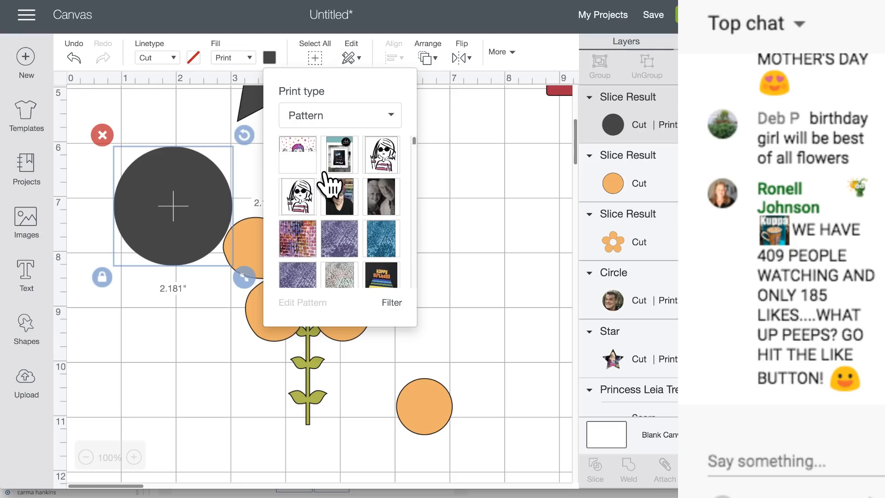
pyautogui.click(291, 162)
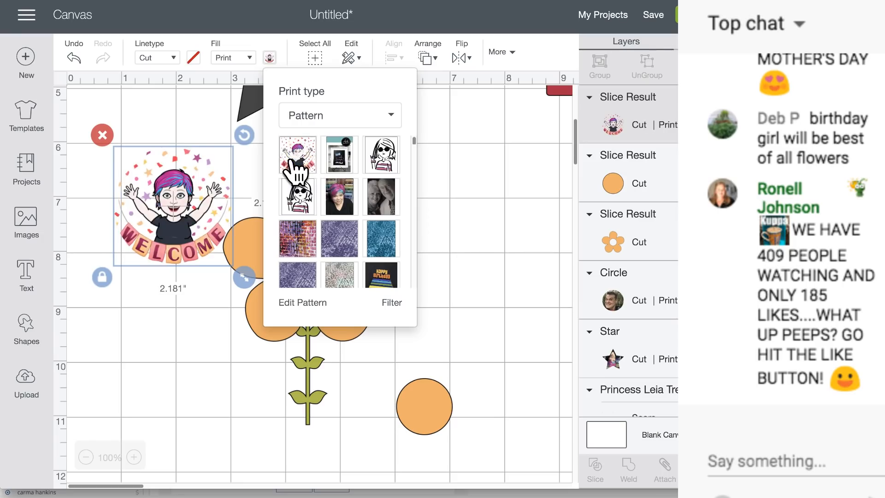
pyautogui.click(154, 346)
pyautogui.click(168, 212)
pyautogui.moveTo(169, 212); pyautogui.dragTo(143, 212)
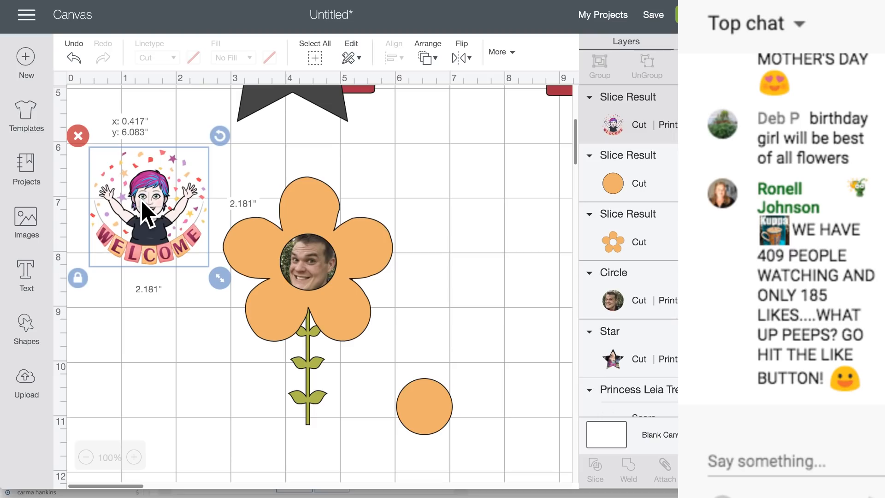
pyautogui.moveTo(142, 203); pyautogui.dragTo(152, 204)
# Step: Change the canvas background to light pink and nudge the bitmoji circle beside the flower
pyautogui.click(615, 436)
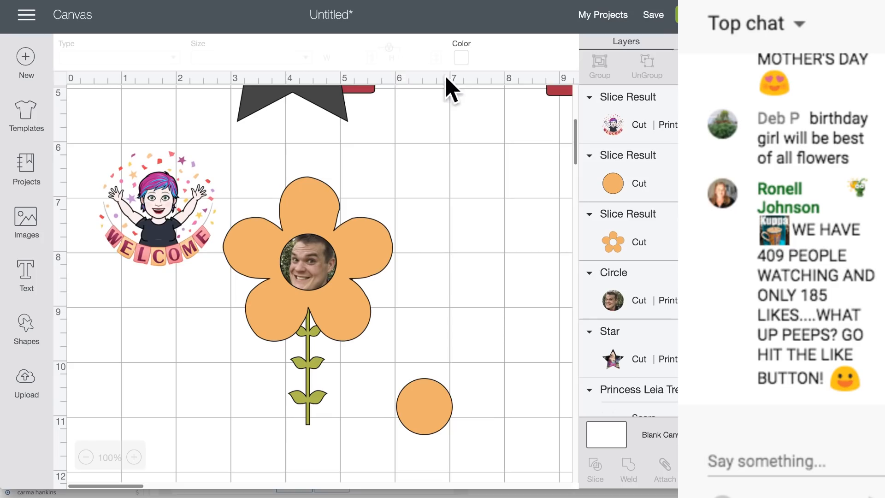
pyautogui.click(462, 58)
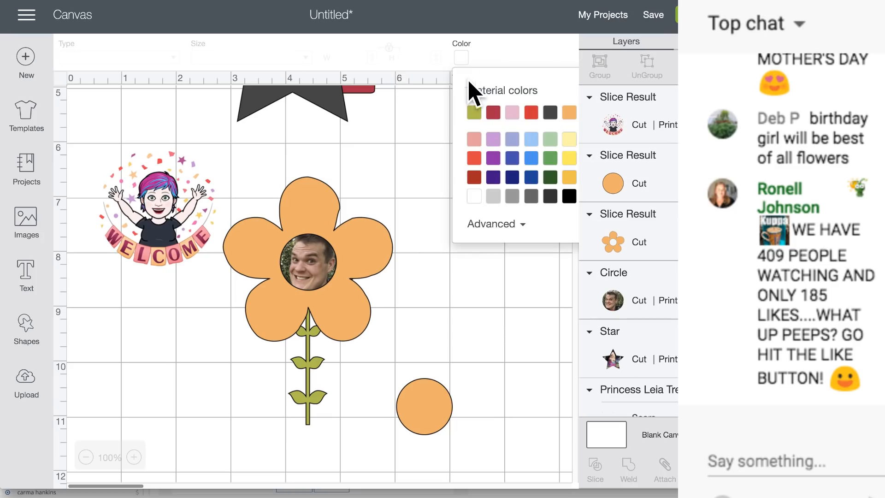
pyautogui.click(512, 113)
pyautogui.moveTo(168, 203); pyautogui.dragTo(174, 210)
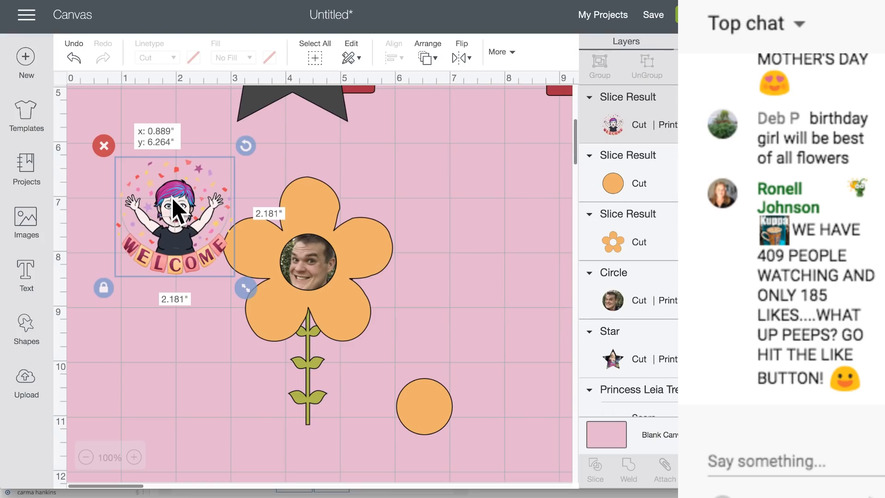
pyautogui.moveTo(174, 210); pyautogui.dragTo(180, 182)
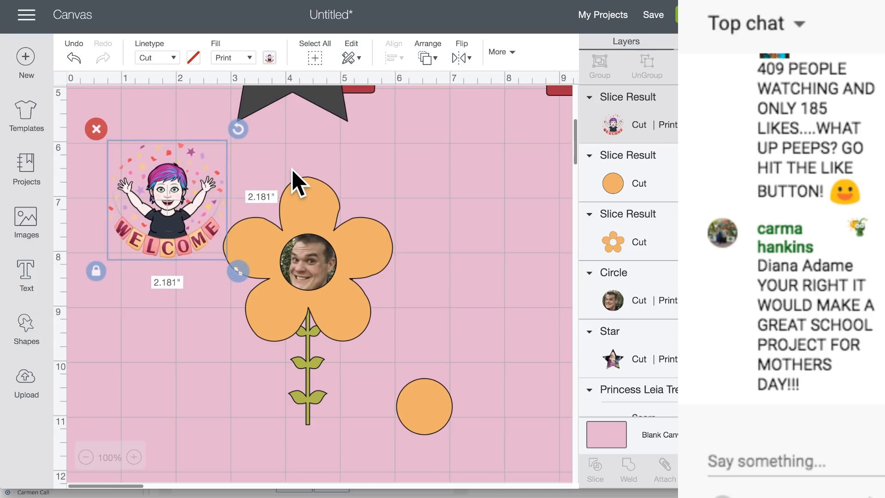
pyautogui.moveTo(183, 176)
pyautogui.mouseDown()
pyautogui.moveTo(217, 183)
pyautogui.moveTo(303, 234)
pyautogui.moveTo(303, 248)
pyautogui.moveTo(455, 226)
pyautogui.moveTo(382, 221)
pyautogui.moveTo(258, 235)
pyautogui.moveTo(401, 235)
pyautogui.moveTo(232, 215)
pyautogui.moveTo(187, 201)
pyautogui.moveTo(183, 190)
pyautogui.mouseUp()
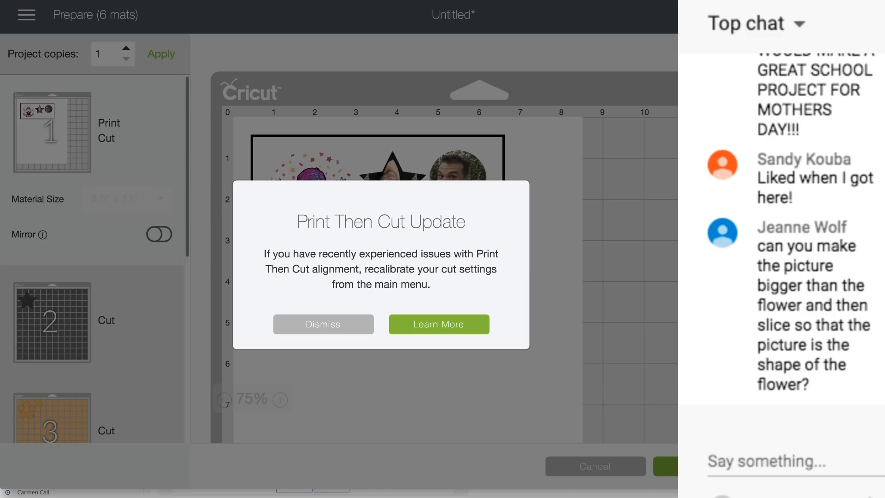
# Step: Dismiss the Print Then Cut notice, inspect the printed shapes on the first mat, and return to the canvas
pyautogui.click(347, 325)
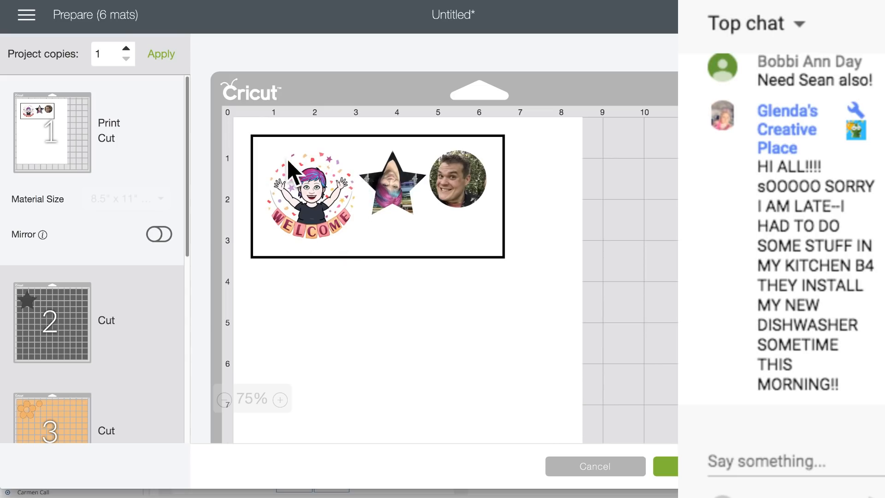
pyautogui.moveTo(316, 199)
pyautogui.mouseDown()
pyautogui.moveTo(316, 207)
pyautogui.moveTo(341, 195)
pyautogui.moveTo(302, 203)
pyautogui.moveTo(320, 180)
pyautogui.moveTo(313, 186)
pyautogui.mouseUp()
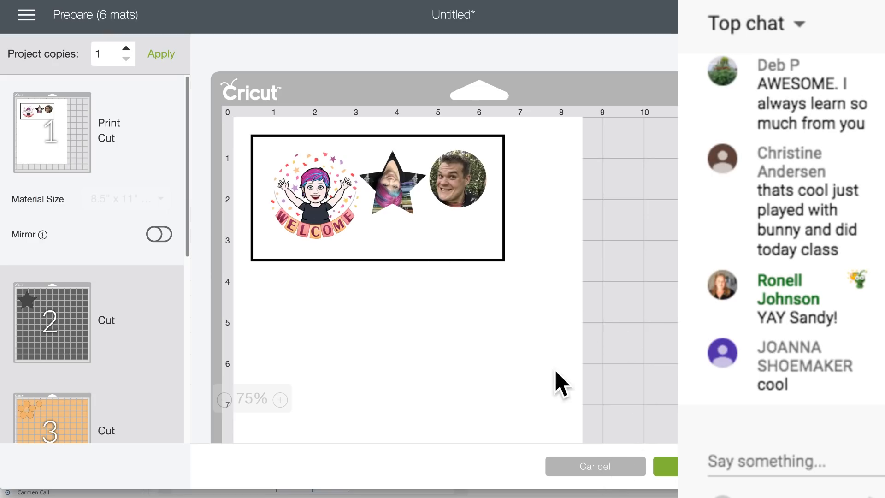
pyautogui.click(582, 466)
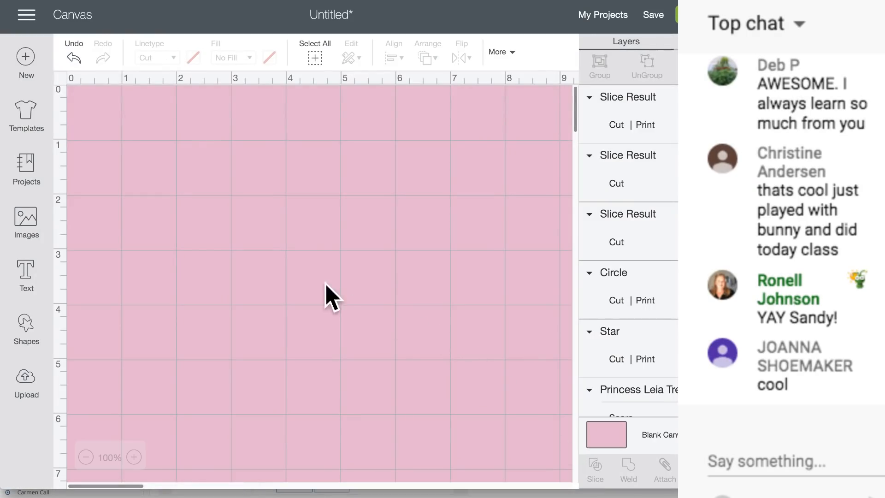
# Step: Set the large gray star's fill to Print with the WELCOME bitmoji pattern and move the star toward the area above the flower
pyautogui.scroll(-5, 249, 267)
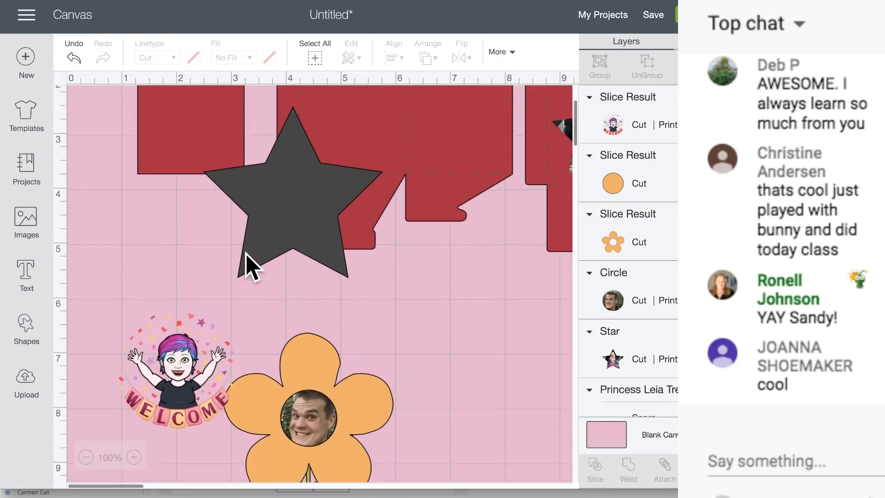
pyautogui.click(182, 339)
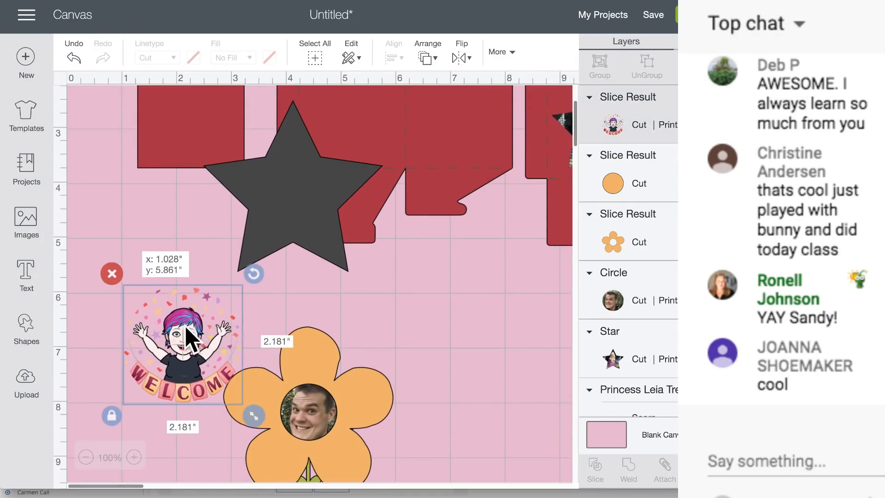
pyautogui.click(295, 181)
pyautogui.click(247, 59)
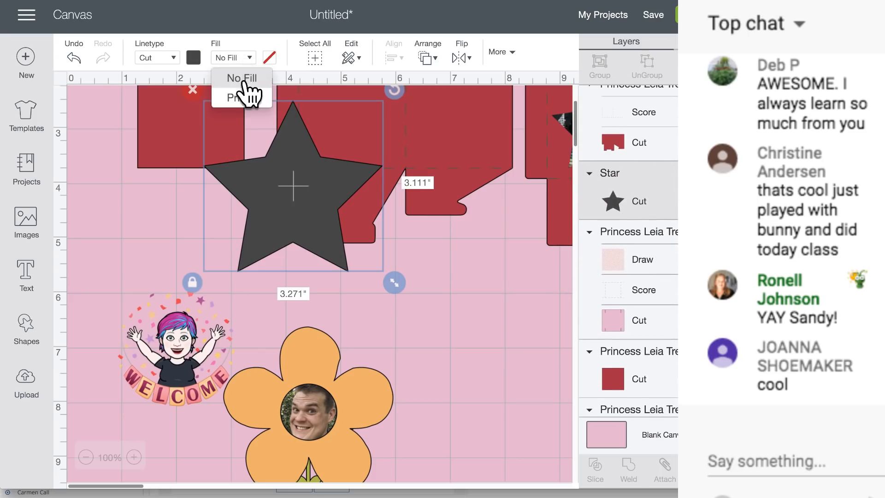
pyautogui.click(241, 96)
pyautogui.click(269, 58)
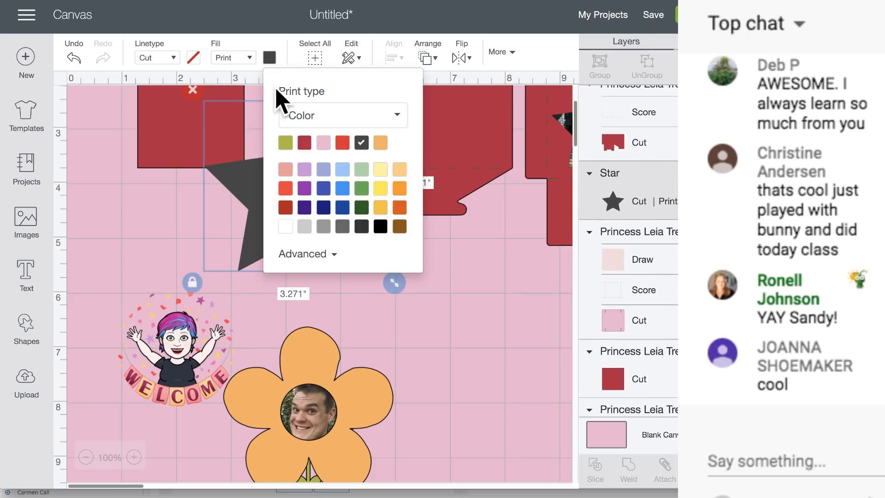
pyautogui.click(297, 115)
pyautogui.click(314, 167)
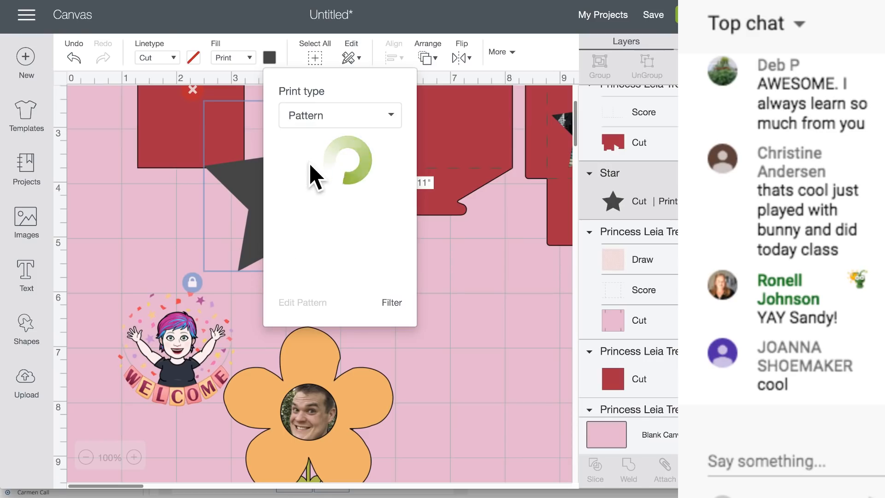
pyautogui.click(290, 159)
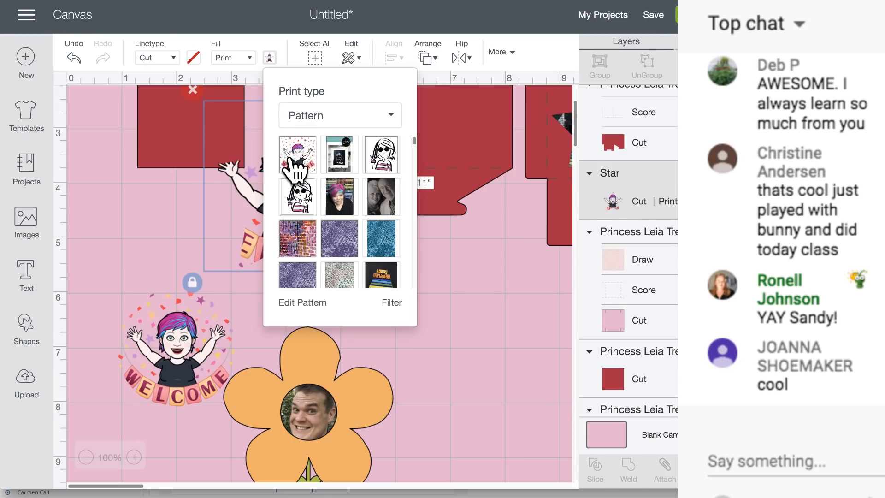
pyautogui.click(250, 198)
pyautogui.moveTo(253, 193); pyautogui.dragTo(271, 246)
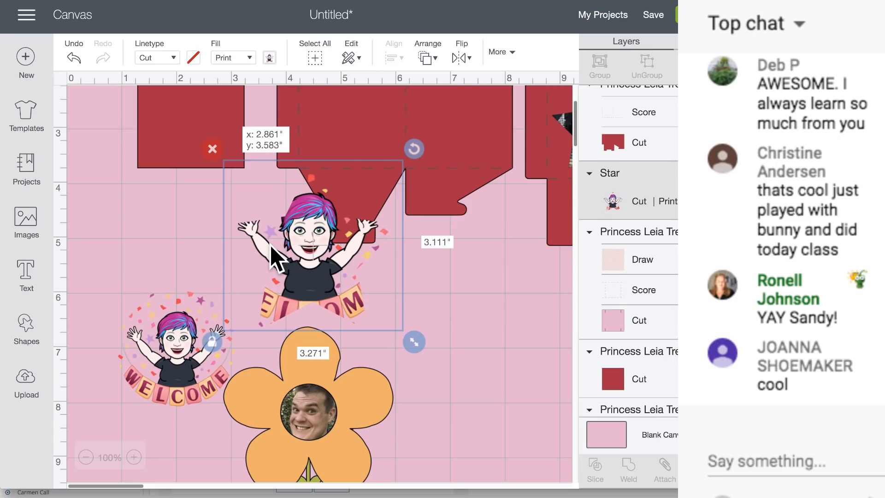
pyautogui.moveTo(270, 246); pyautogui.dragTo(305, 225)
# Step: Duplicate the bitmoji circle and turn the copy into a white cut circle with No Fill
pyautogui.click(182, 339)
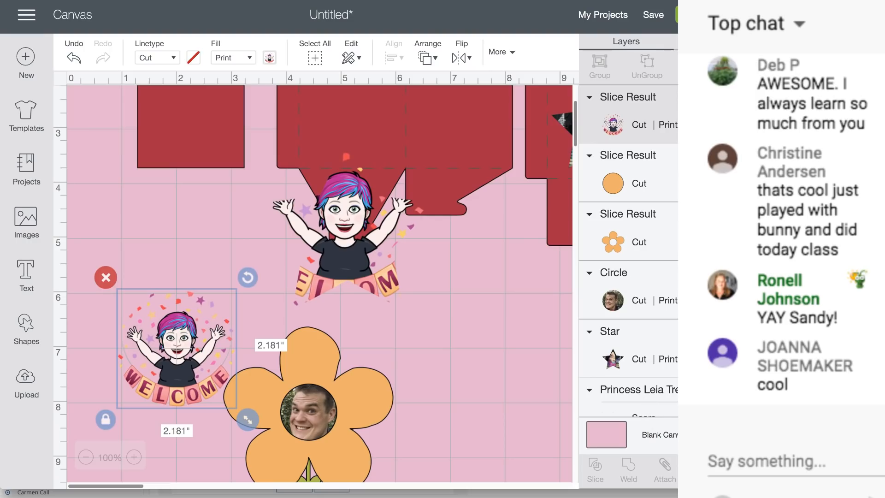
pyautogui.hotkey('ctrl', 'd')
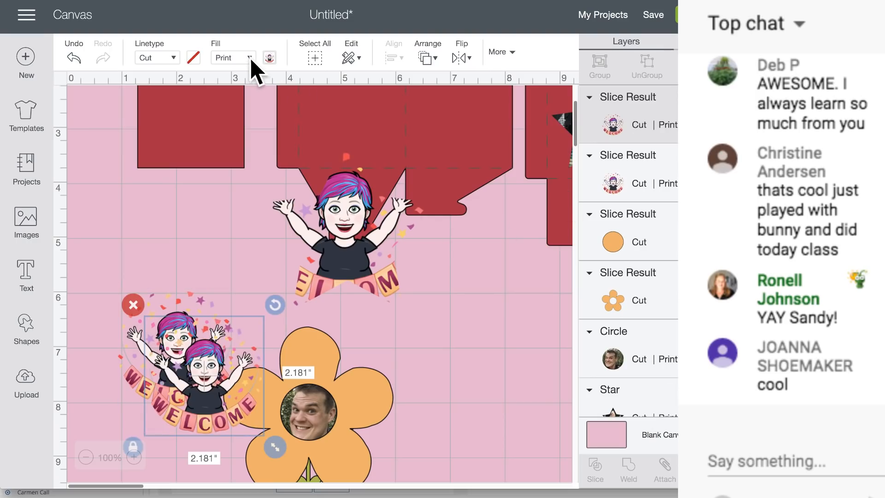
pyautogui.click(245, 58)
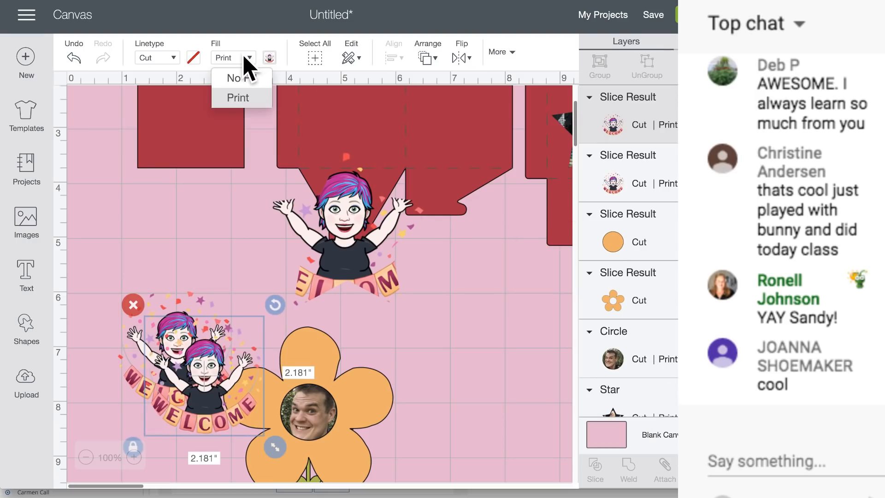
pyautogui.click(240, 79)
pyautogui.moveTo(215, 352); pyautogui.dragTo(218, 343)
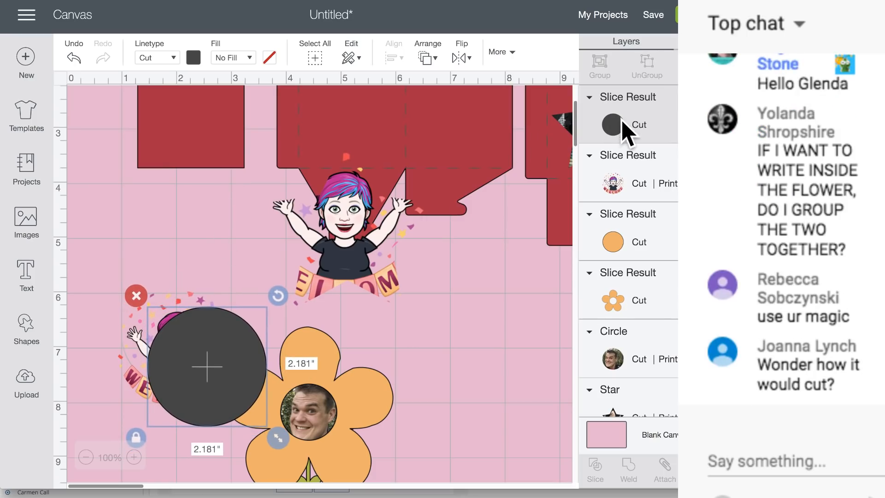
pyautogui.click(194, 58)
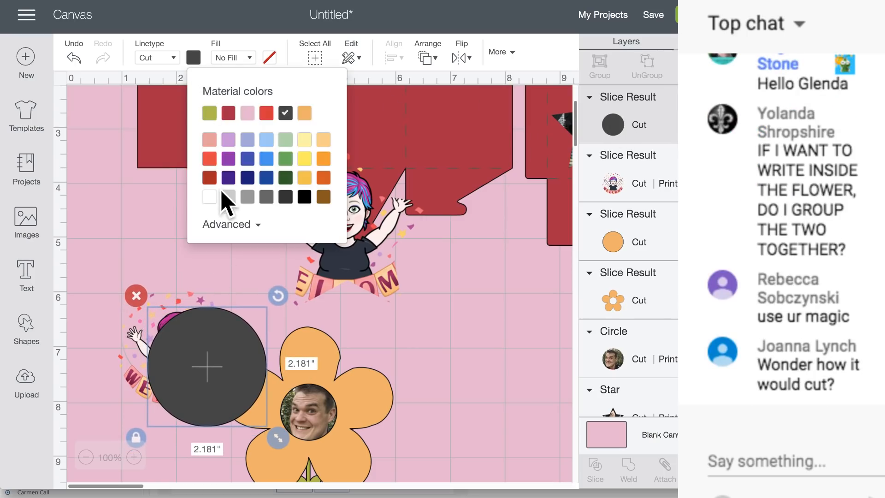
pyautogui.click(209, 198)
# Step: Move the flower aside, place the bitmoji circle over the white circle at the flower's lower left, and send it to the front
pyautogui.scroll(-4, 223, 289)
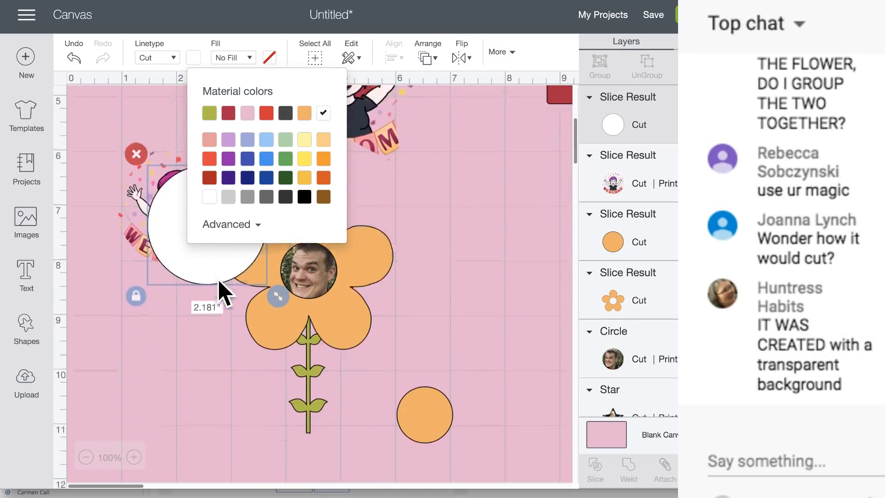
pyautogui.moveTo(318, 279); pyautogui.dragTo(352, 277)
pyautogui.moveTo(185, 198); pyautogui.dragTo(166, 313)
pyautogui.moveTo(181, 176); pyautogui.dragTo(184, 334)
pyautogui.click(426, 59)
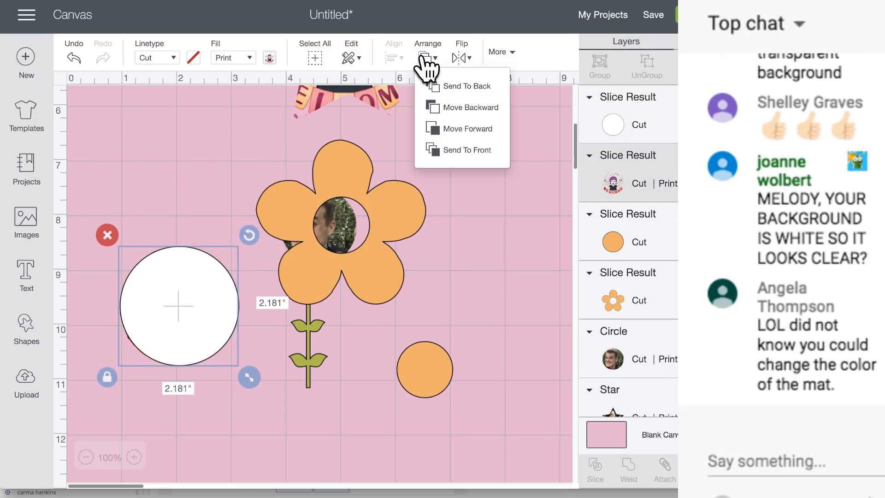
pyautogui.click(456, 150)
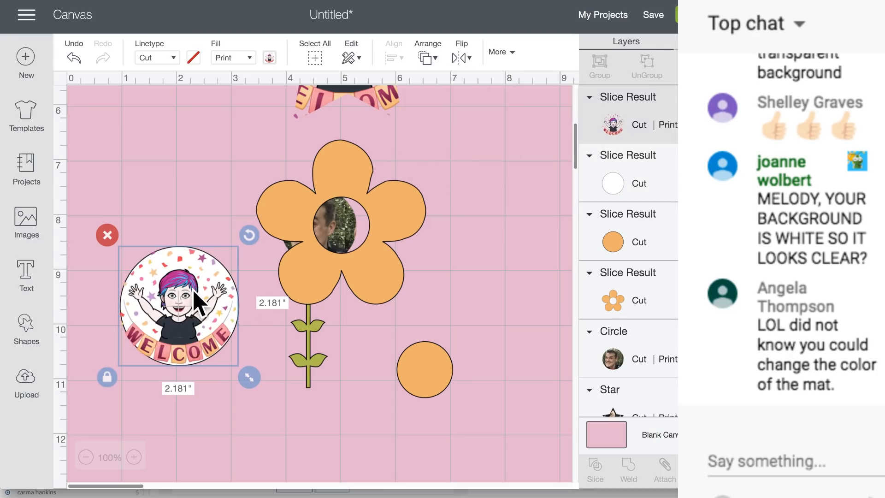
pyautogui.moveTo(189, 291); pyautogui.dragTo(189, 293)
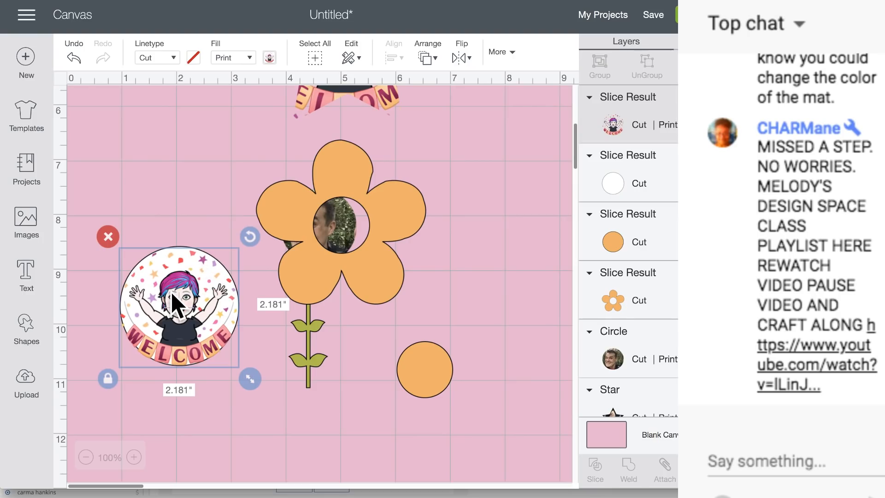
# Step: Flatten the bitmoji circle and the white circle into one printable image and move it up slightly
pyautogui.click(181, 200)
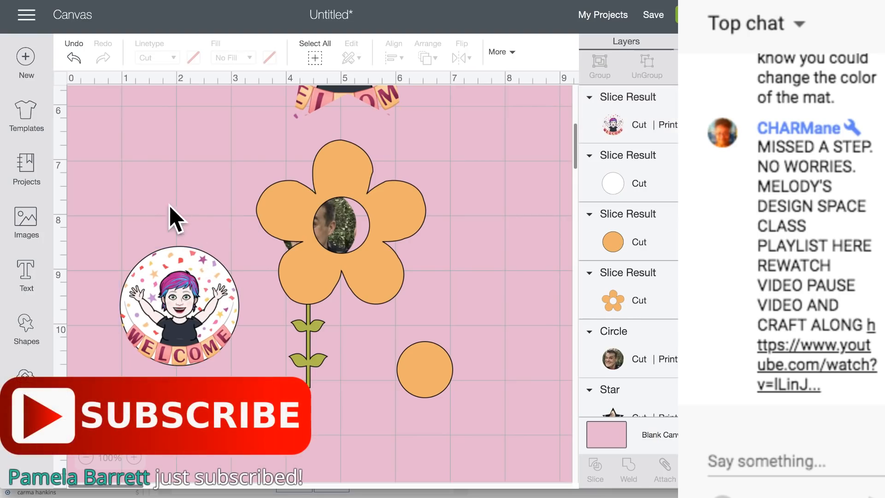
pyautogui.moveTo(110, 224); pyautogui.dragTo(244, 376)
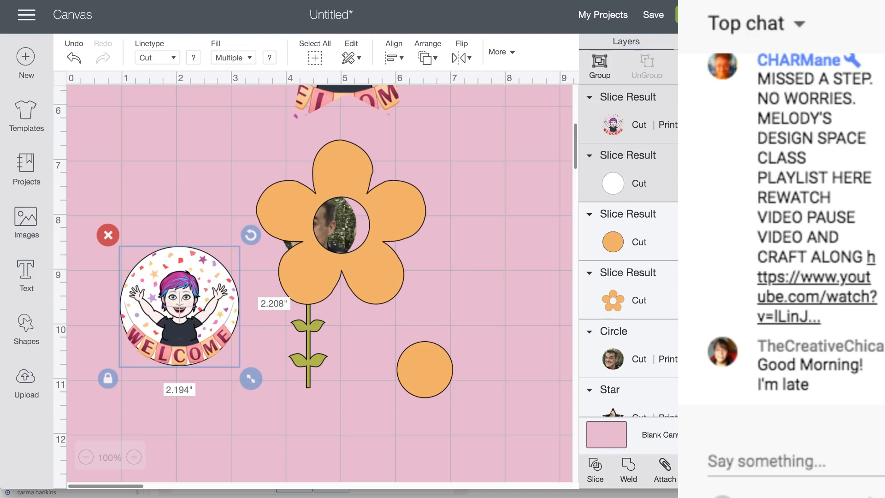
pyautogui.moveTo(770, 322); pyautogui.dragTo(710, 323)
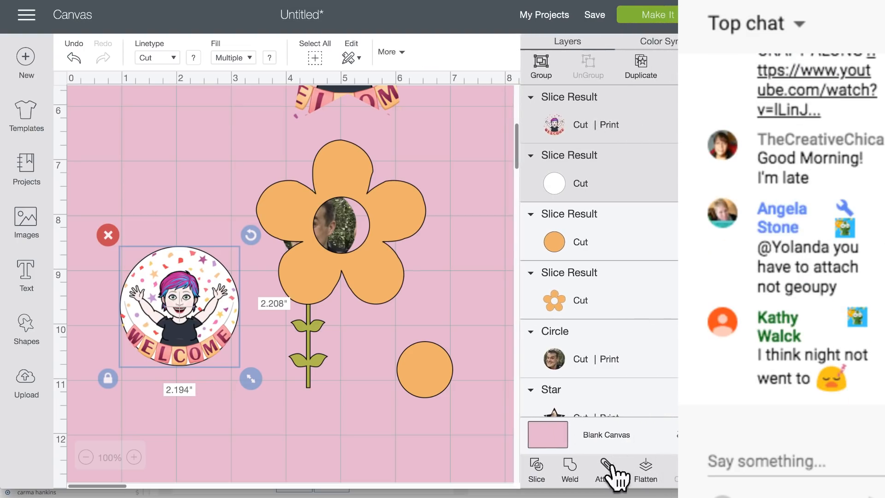
pyautogui.click(650, 475)
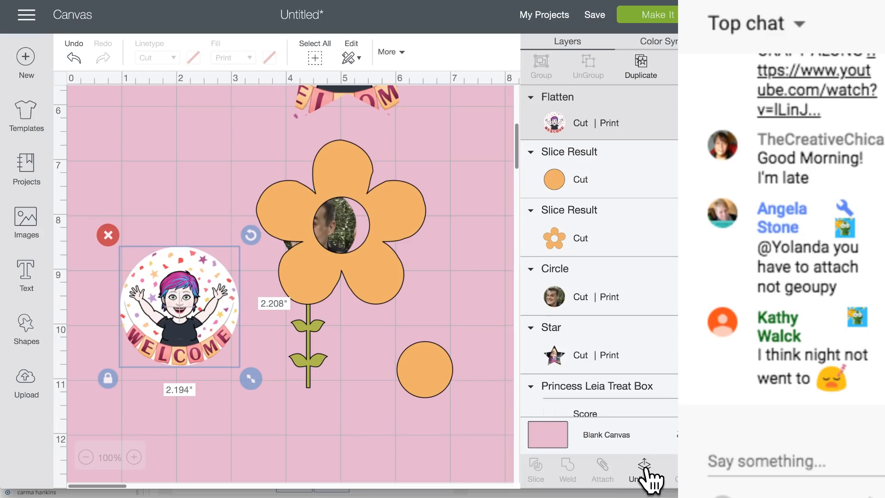
pyautogui.moveTo(199, 300); pyautogui.dragTo(201, 275)
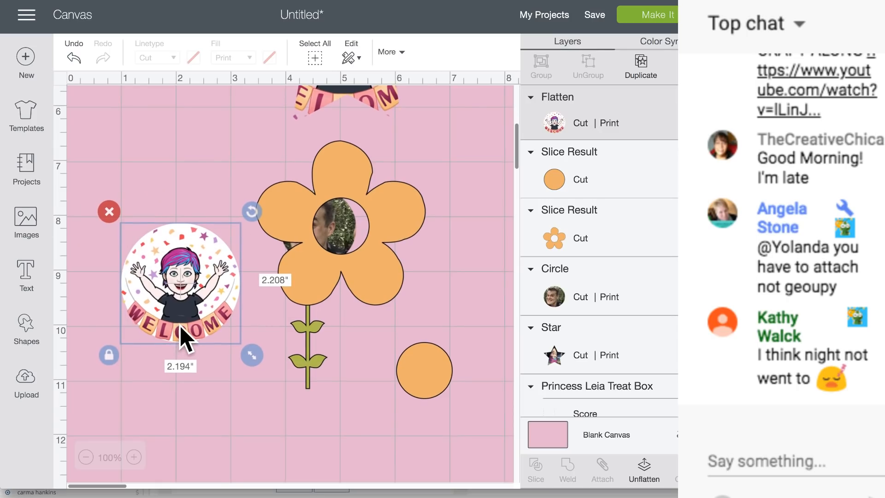
pyautogui.hscroll(1, 180, 327)
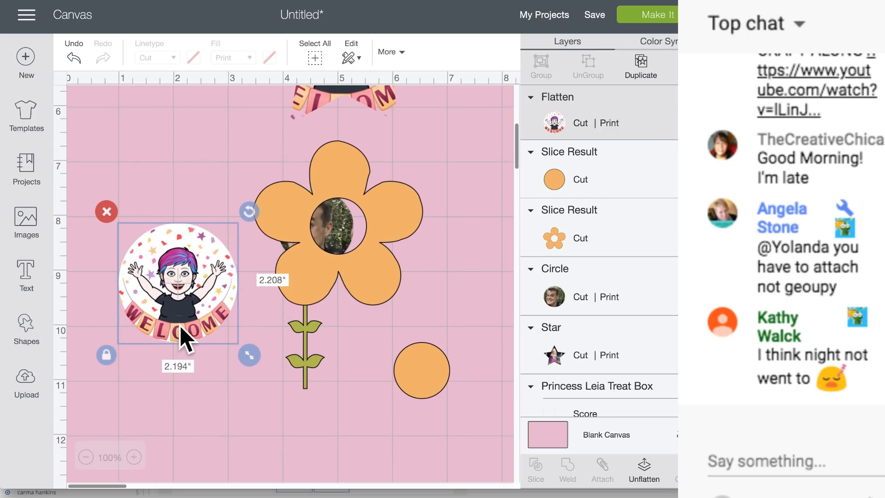